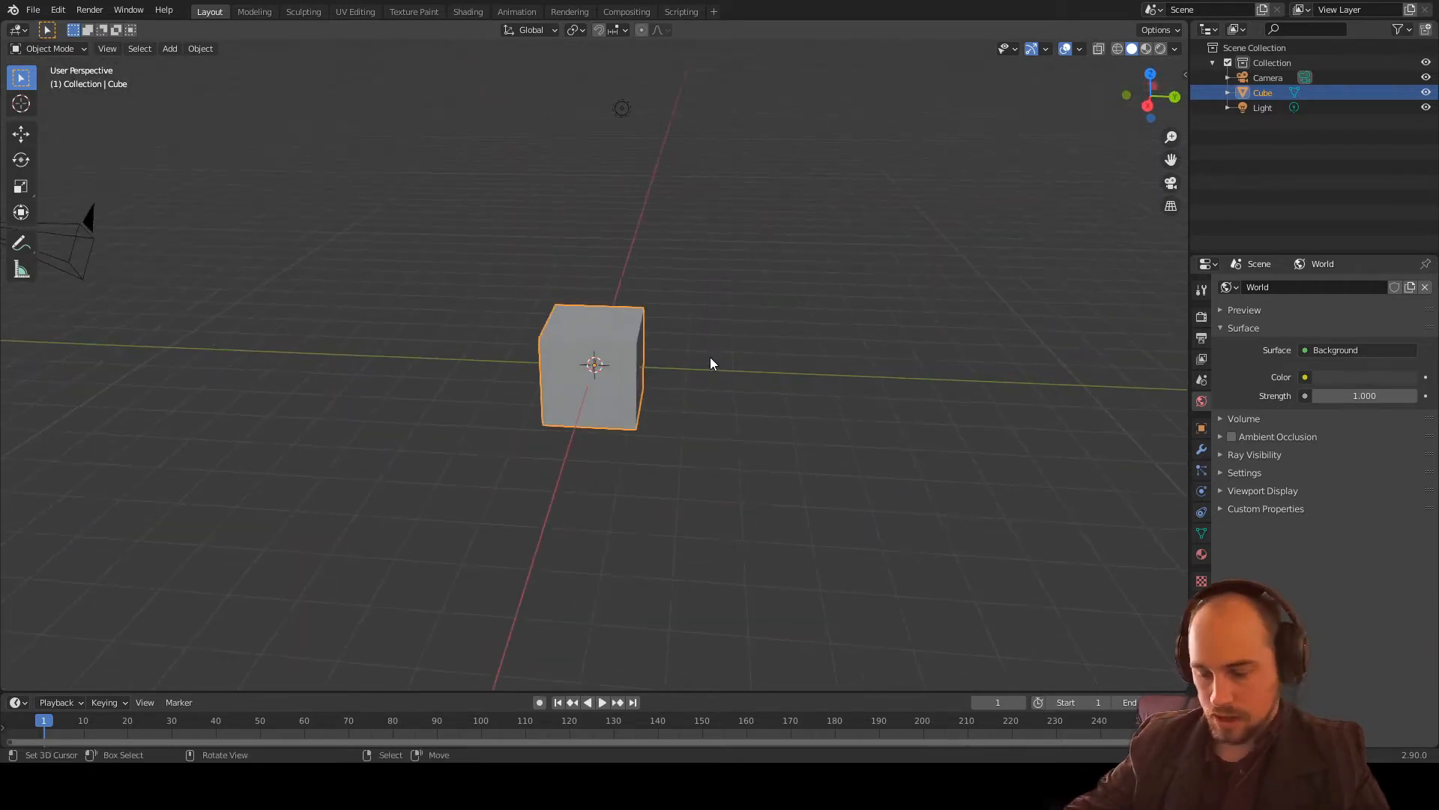
# Step: Delete the default cube from the scene
pyautogui.press('Delete')
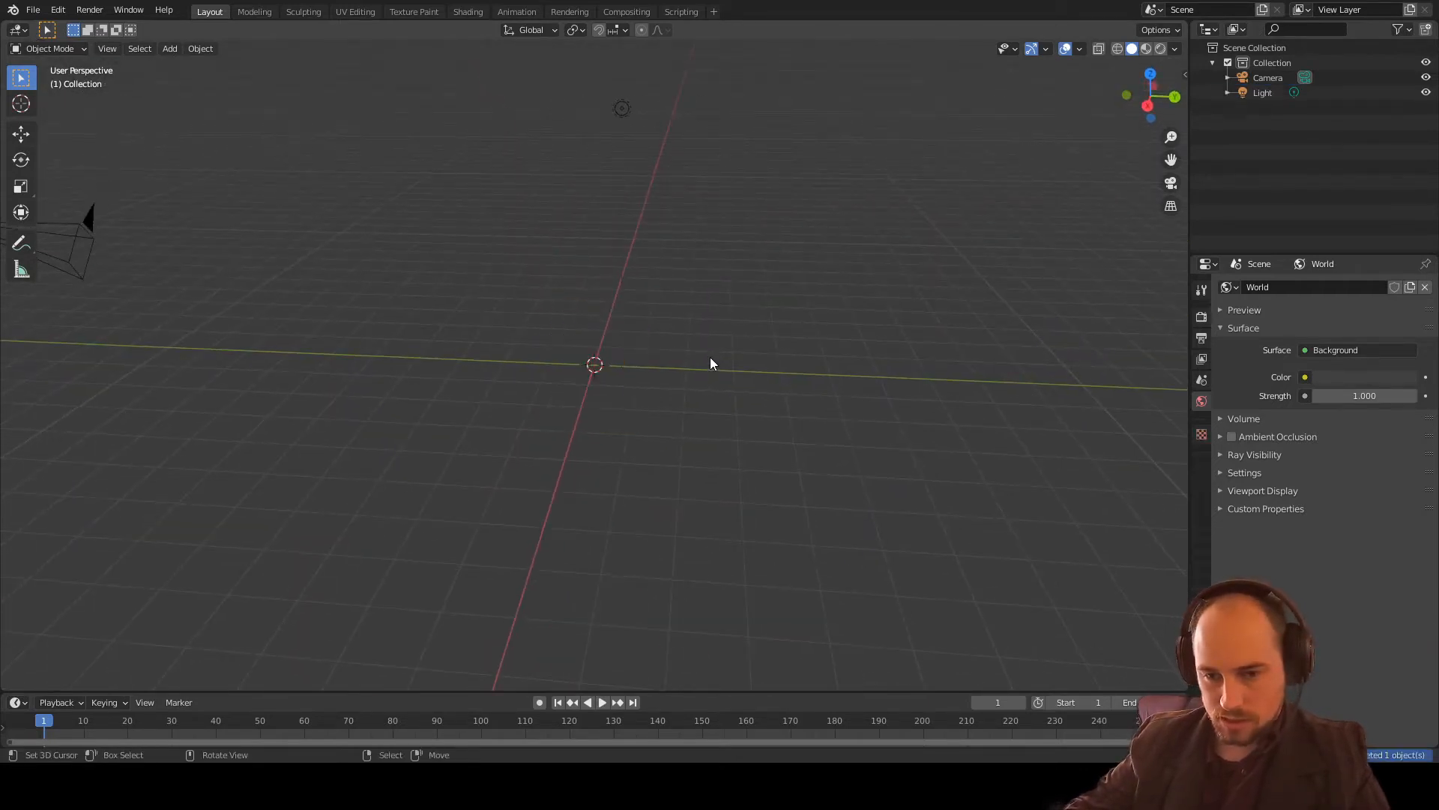
pyautogui.scroll(-2, 681, 376)
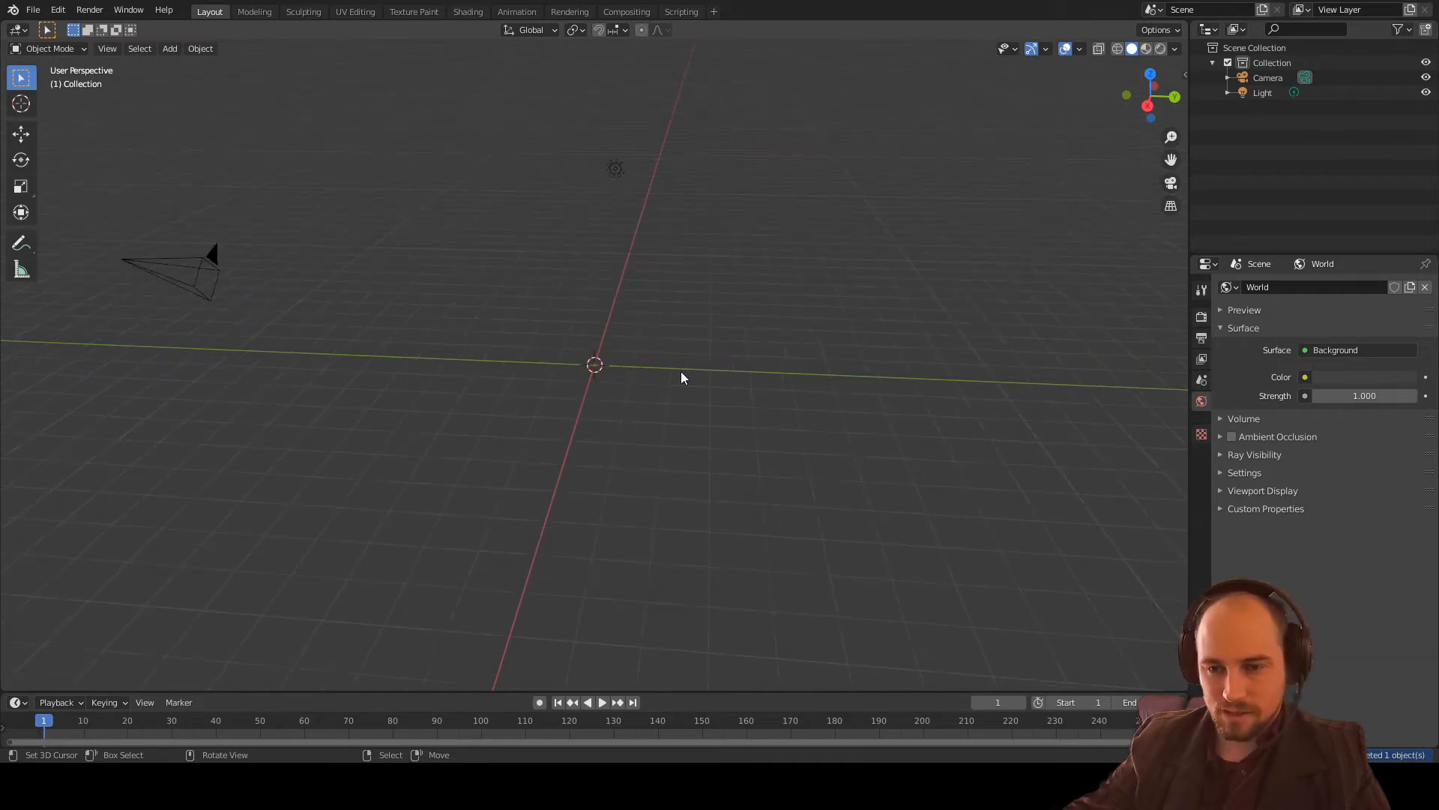
pyautogui.moveTo(721, 403); pyautogui.dragTo(712, 465, button='middle')
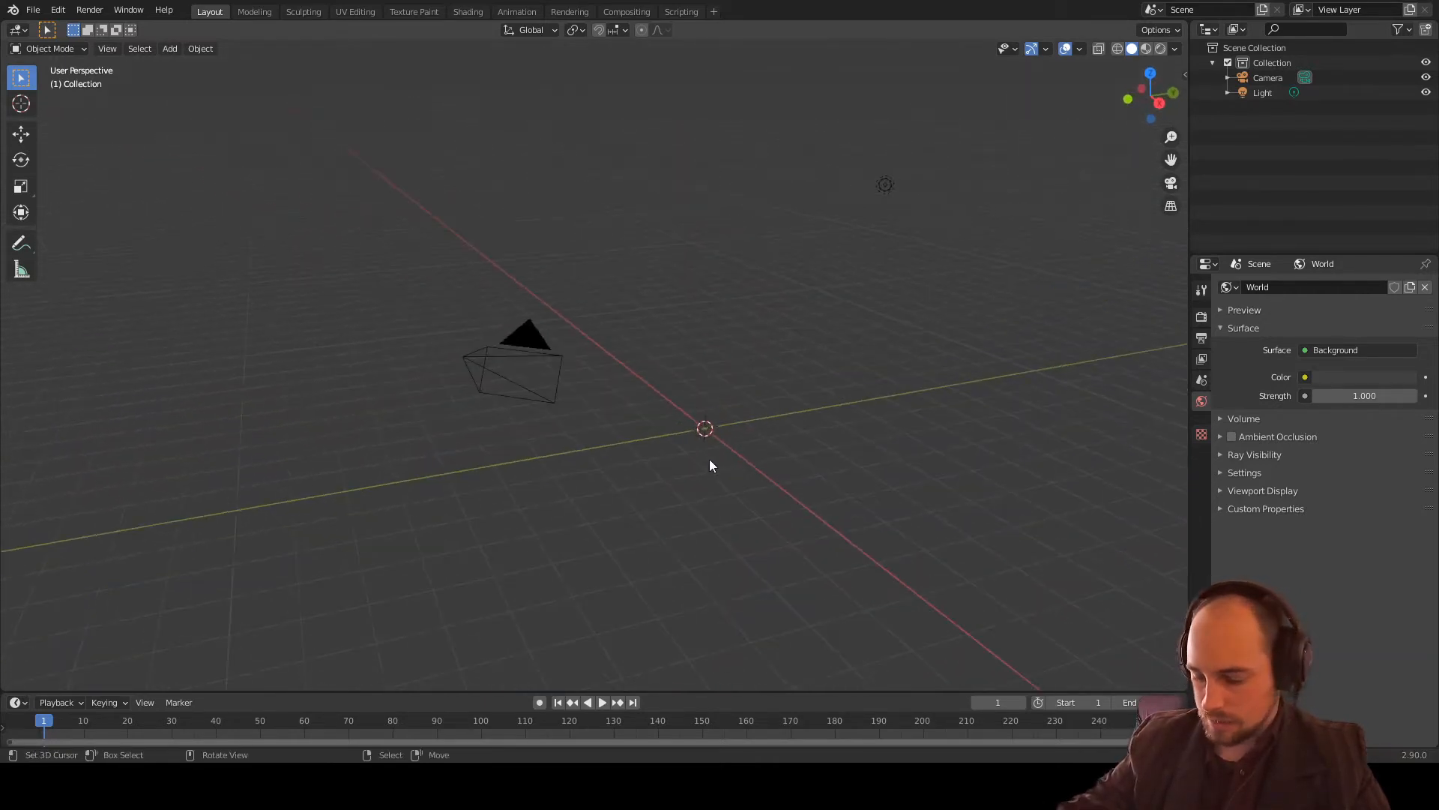
pyautogui.press('KP_1')
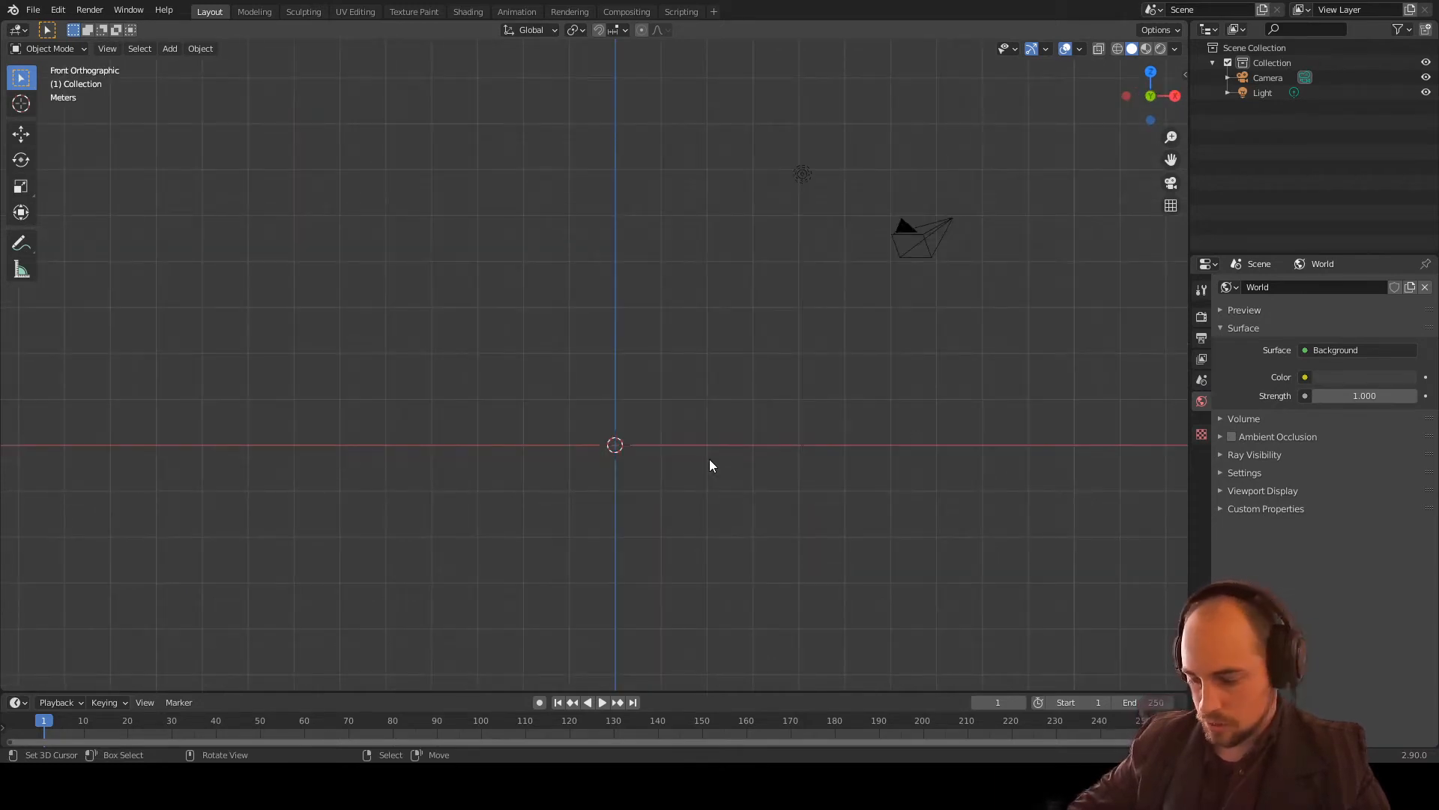
pyautogui.scroll(1, 722, 411)
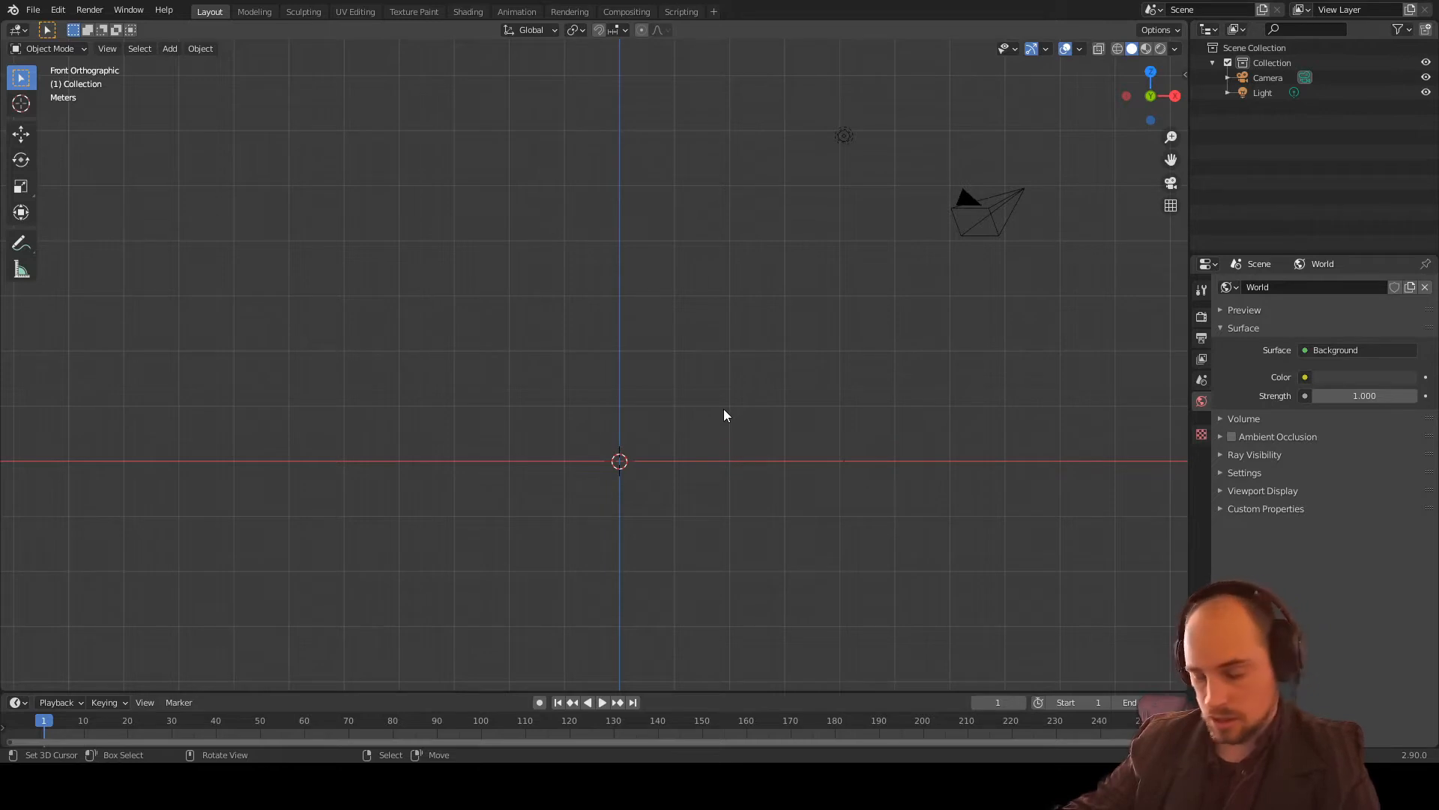
pyautogui.moveTo(724, 415); pyautogui.dragTo(719, 471, button='middle')
pyautogui.moveTo(726, 407); pyautogui.dragTo(756, 449, button='middle')
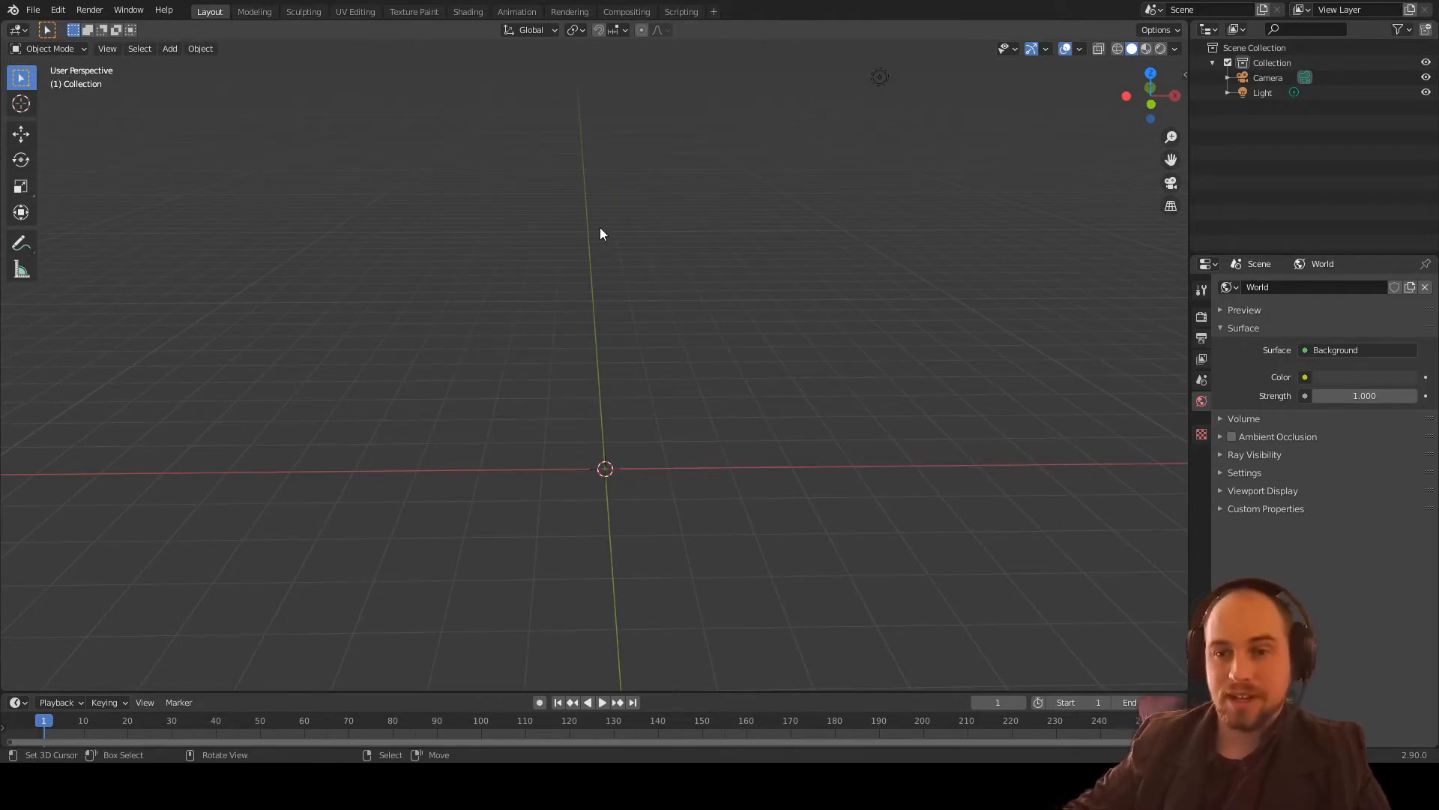
pyautogui.moveTo(775, 392); pyautogui.dragTo(735, 428, button='middle')
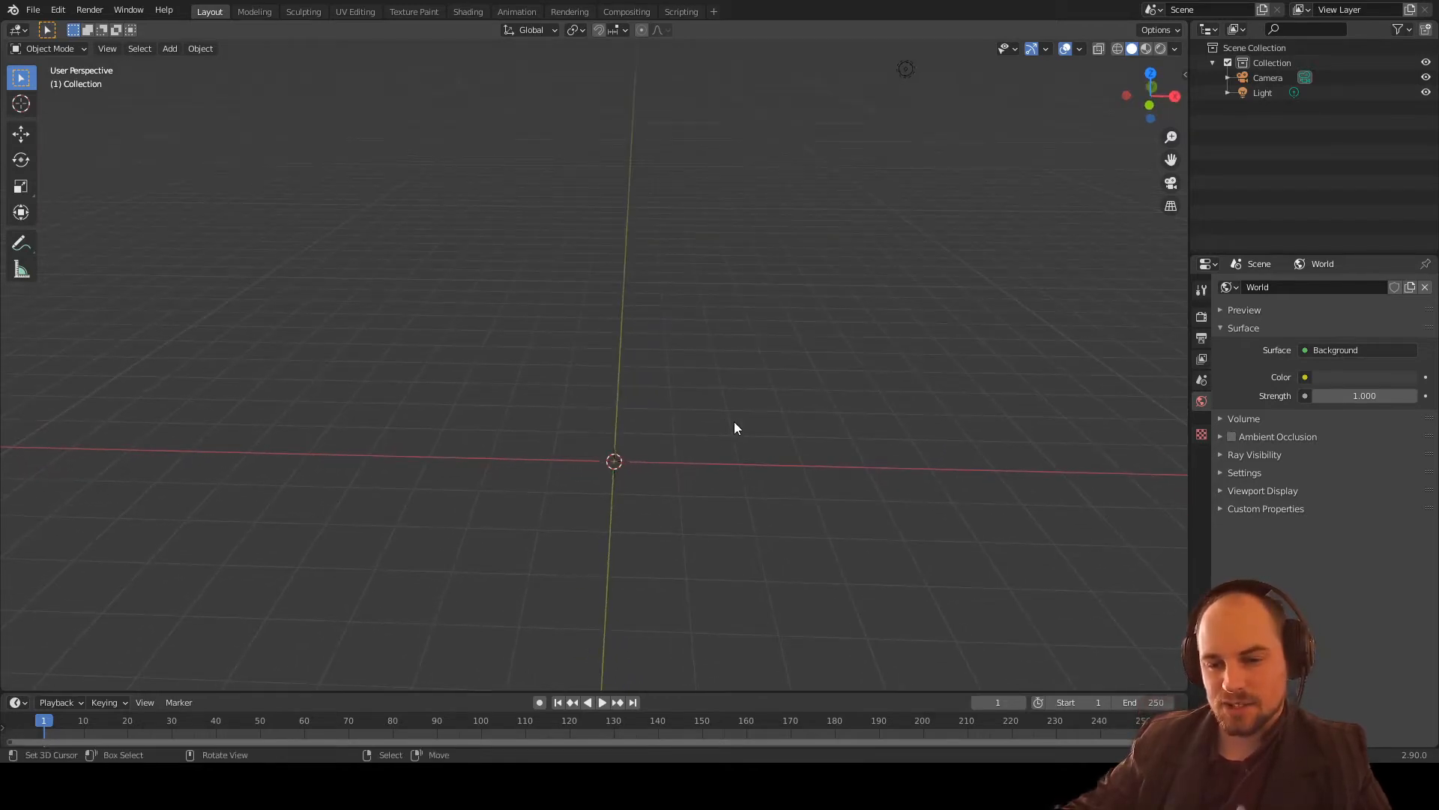
pyautogui.moveTo(812, 518)
pyautogui.mouseDown(button='middle')
pyautogui.moveTo(838, 498)
pyautogui.moveTo(817, 509)
pyautogui.mouseUp(button='middle')
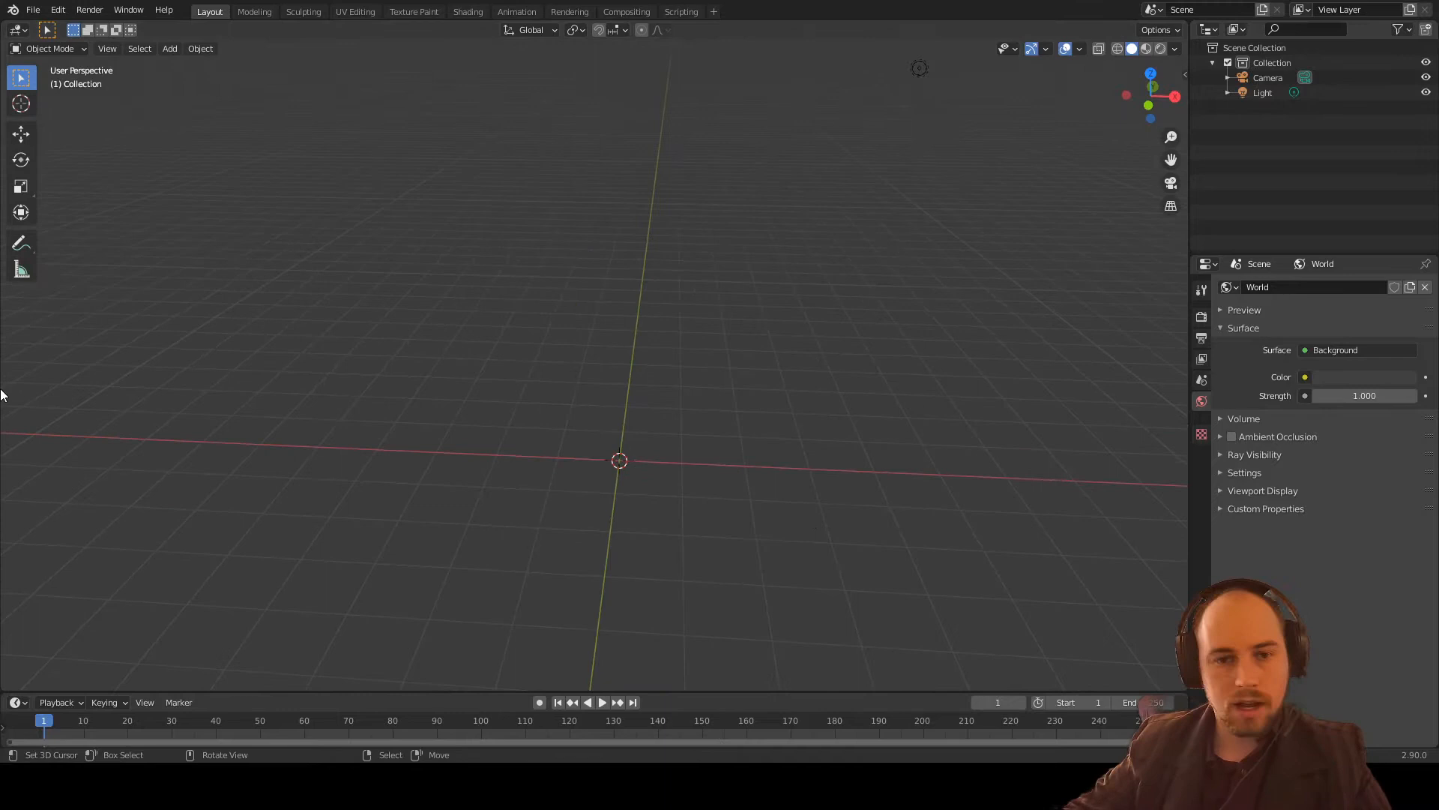
# Step: Add a mesh plane at the world origin and scale it up uniformly to several times its size
pyautogui.click(171, 48)
pyautogui.moveTo(195, 66)
pyautogui.click(304, 67)
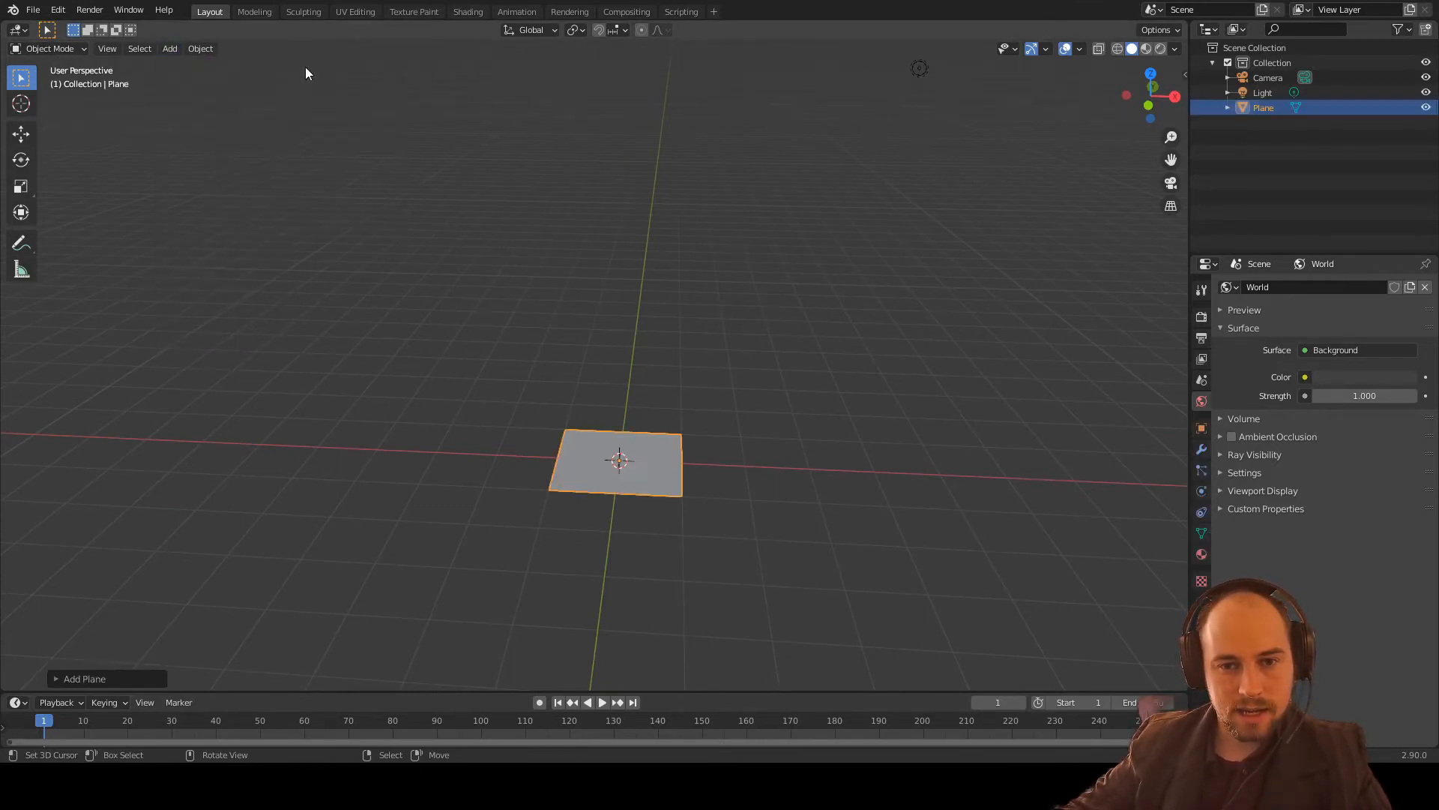
pyautogui.scroll(2, 712, 484)
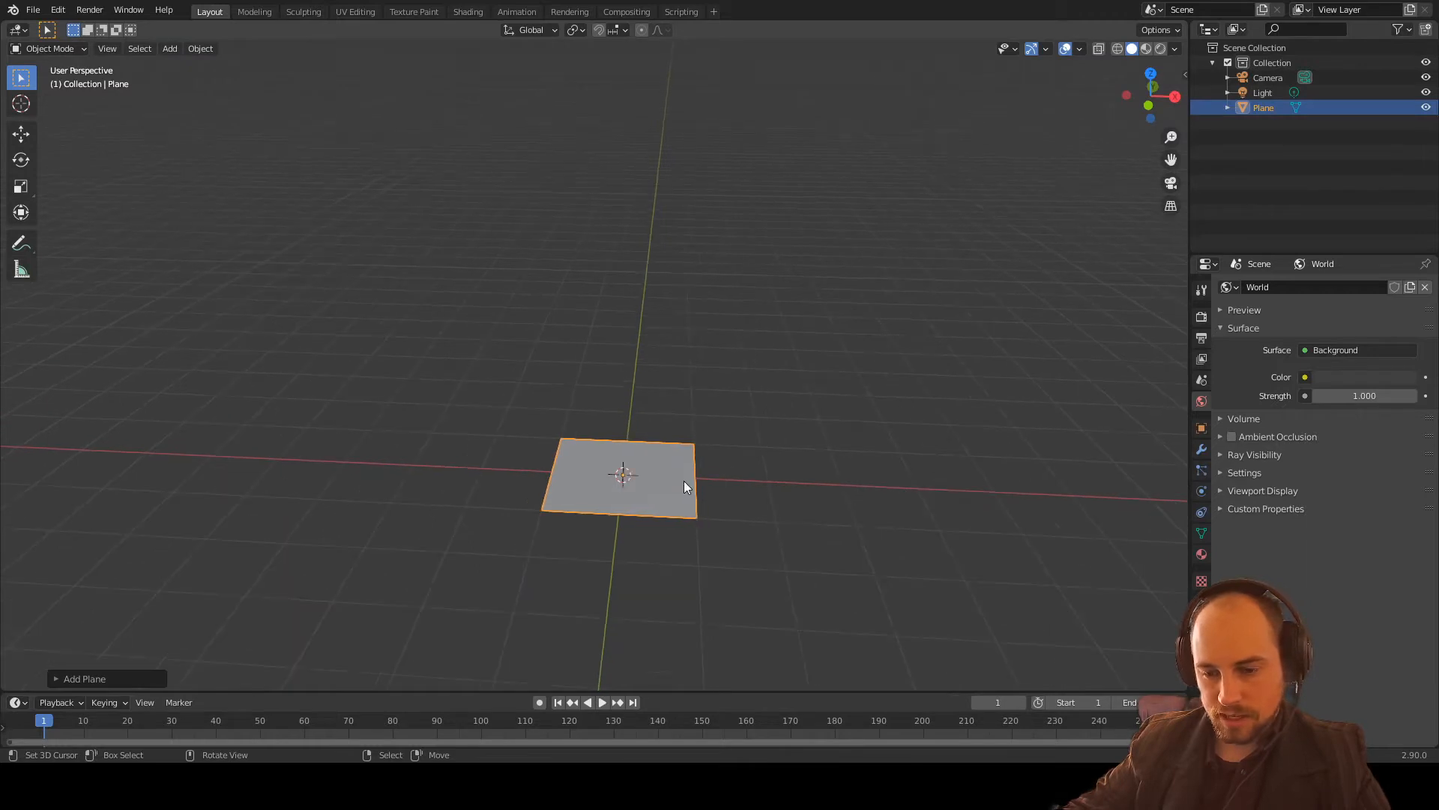
pyautogui.press('s')
pyautogui.click(1009, 447)
pyautogui.scroll(-2, 983, 456)
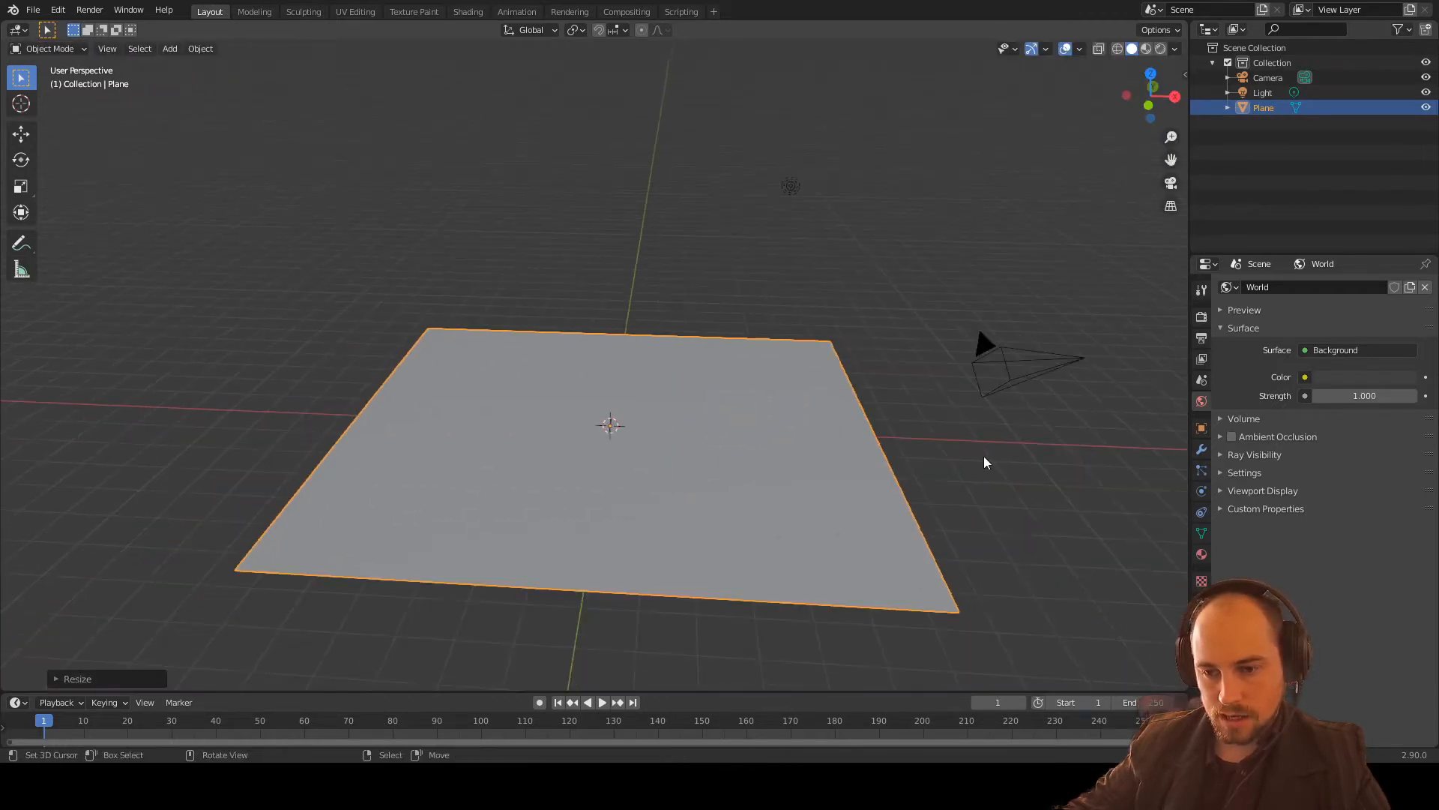
# Step: Stretch the plane along the Y axis by a factor of about 2.46 to make a long rectangle
pyautogui.moveTo(983, 456); pyautogui.dragTo(832, 475, button='middle')
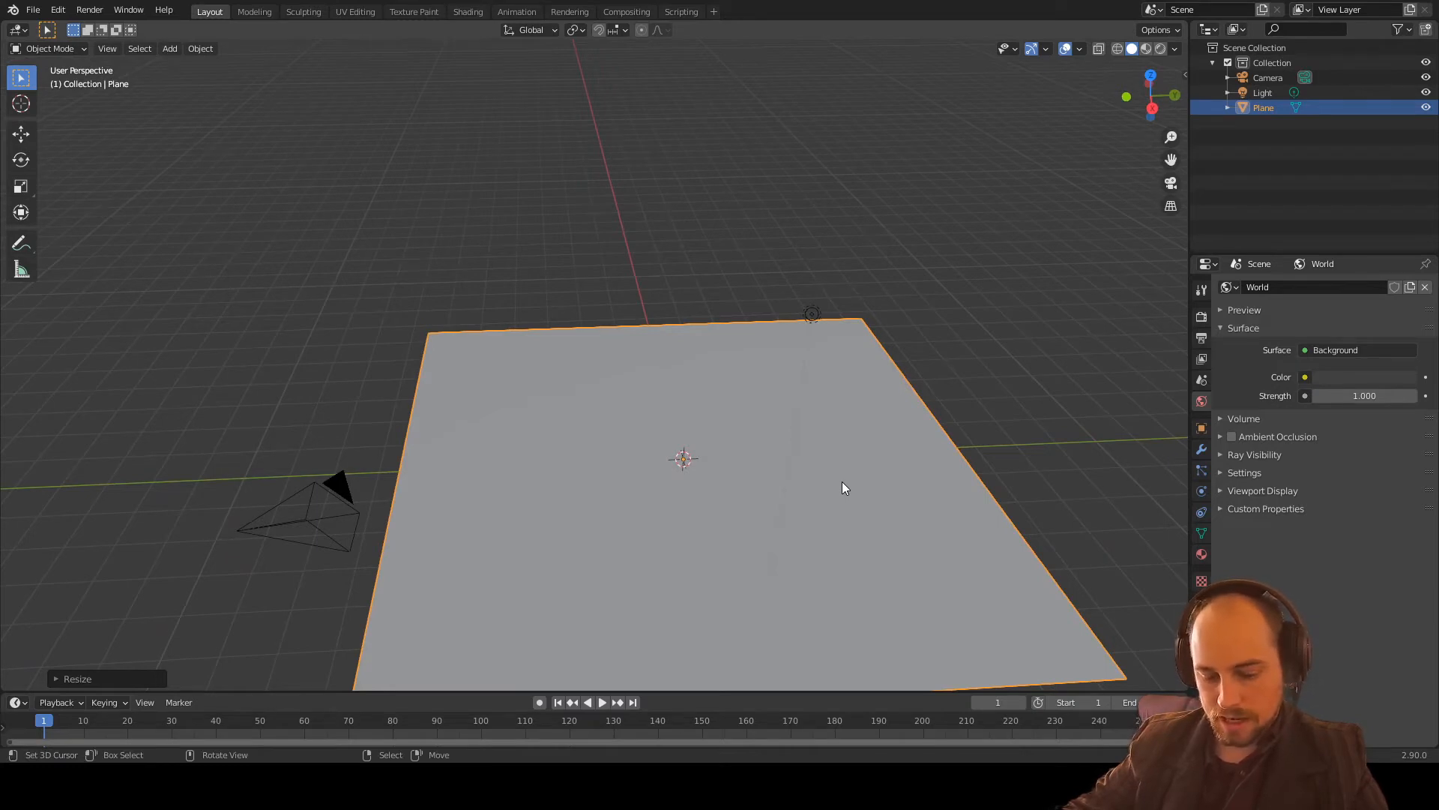
pyautogui.press('s')
pyautogui.press('y')
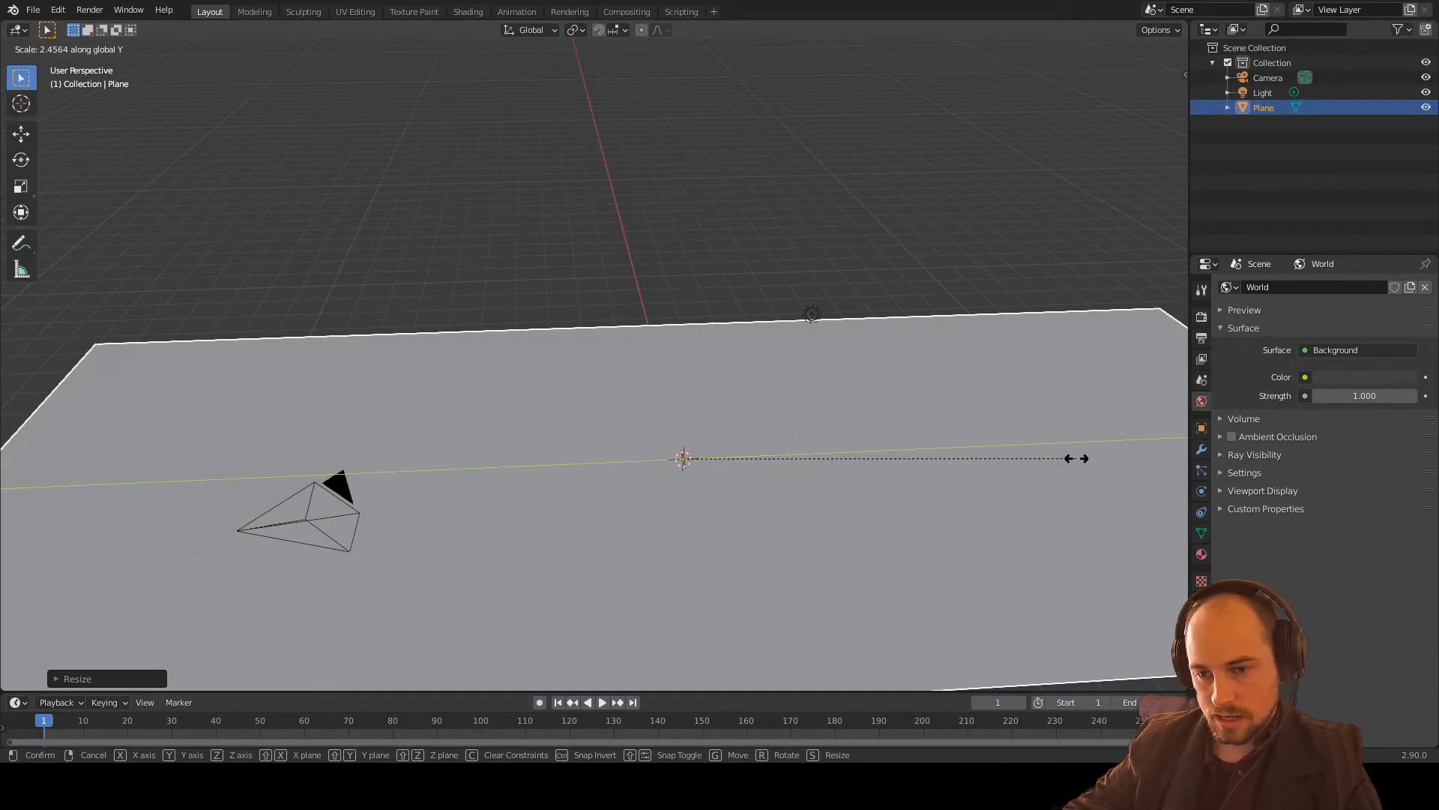
pyautogui.click(1072, 457)
pyautogui.moveTo(1072, 457); pyautogui.dragTo(889, 444, button='middle')
pyautogui.moveTo(552, 453); pyautogui.dragTo(645, 512, button='middle')
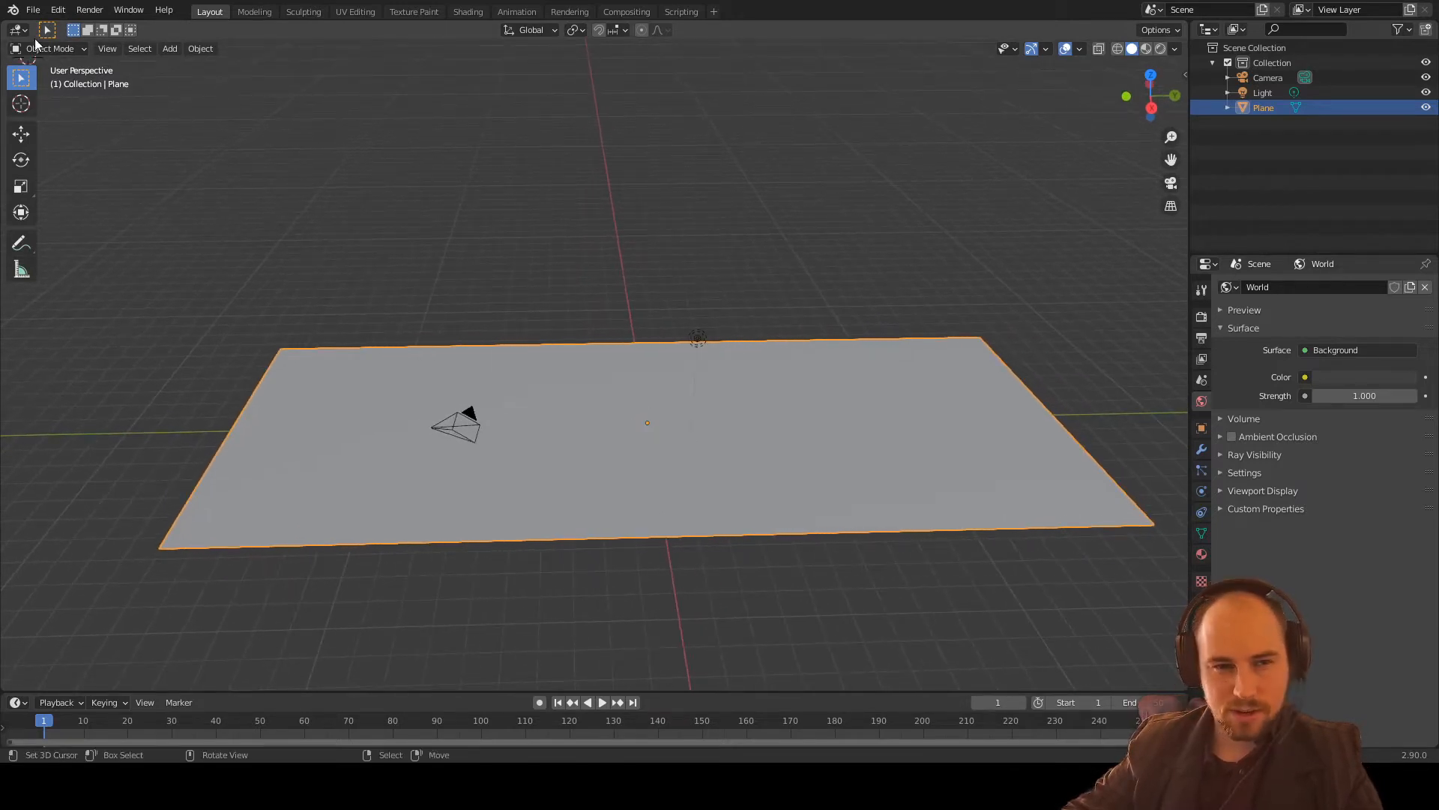
# Step: Enter Edit Mode on the plane and add one loop cut across its middle, parallel to the X axis
pyautogui.click(59, 44)
pyautogui.click(51, 93)
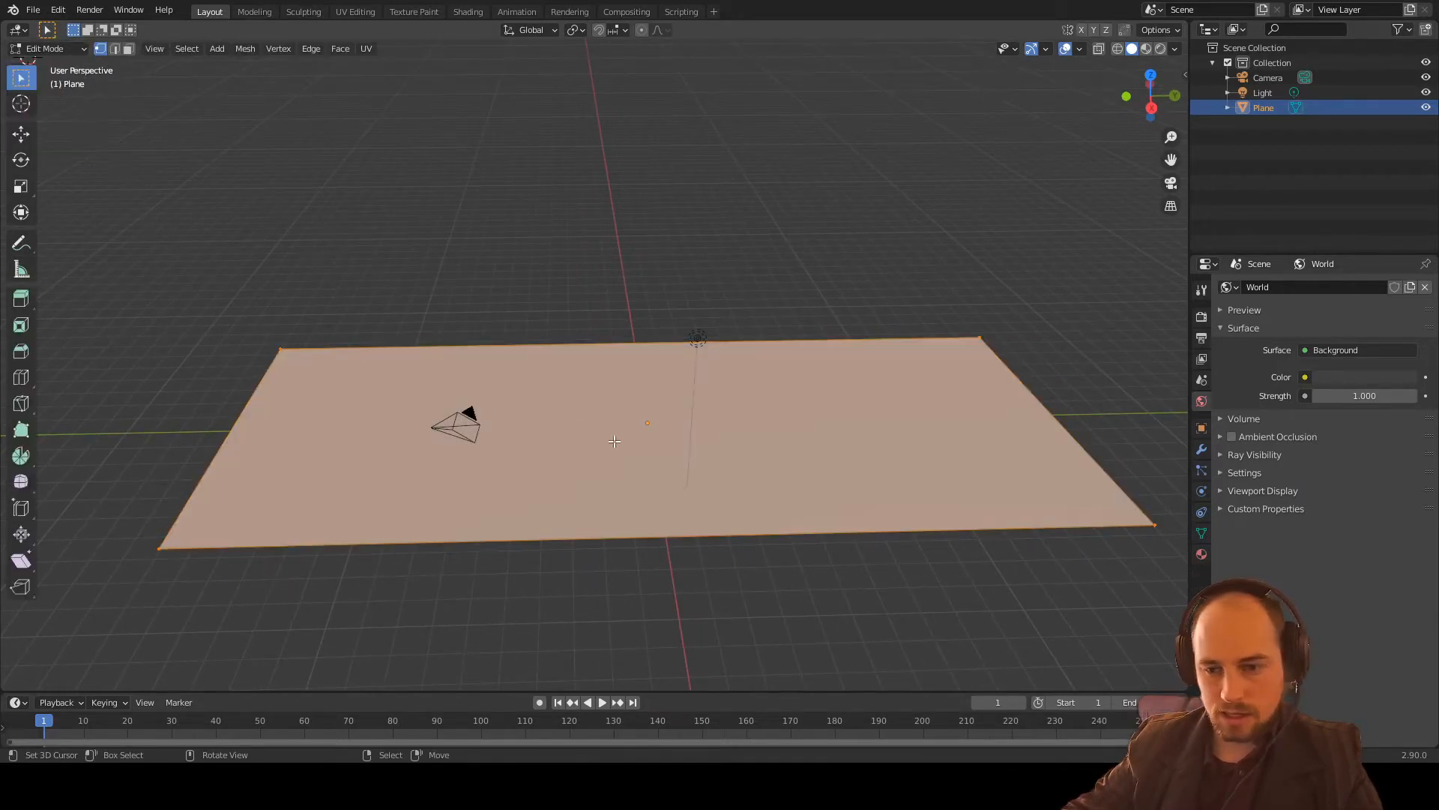
pyautogui.hotkey('ctrl', 'r')
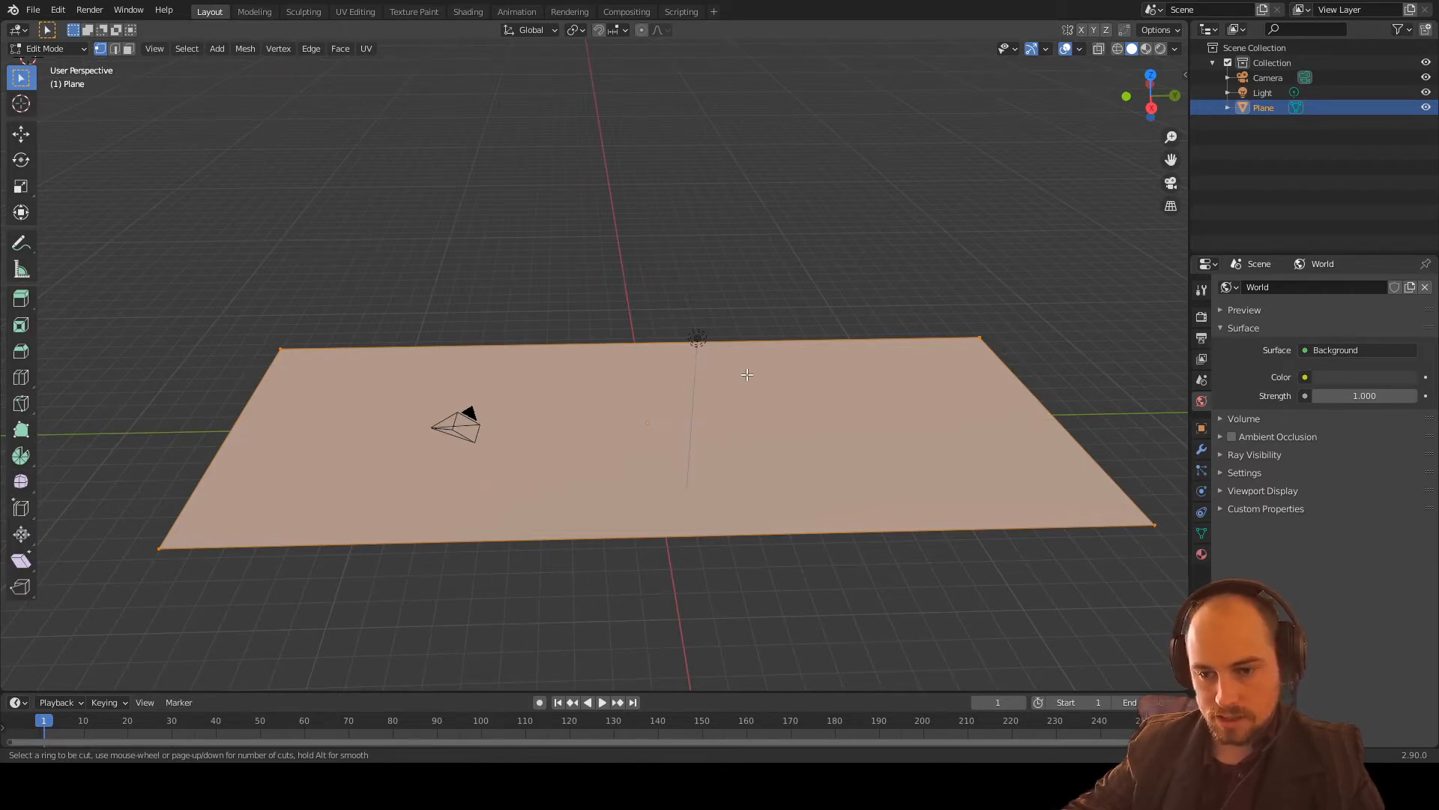
pyautogui.click(627, 354)
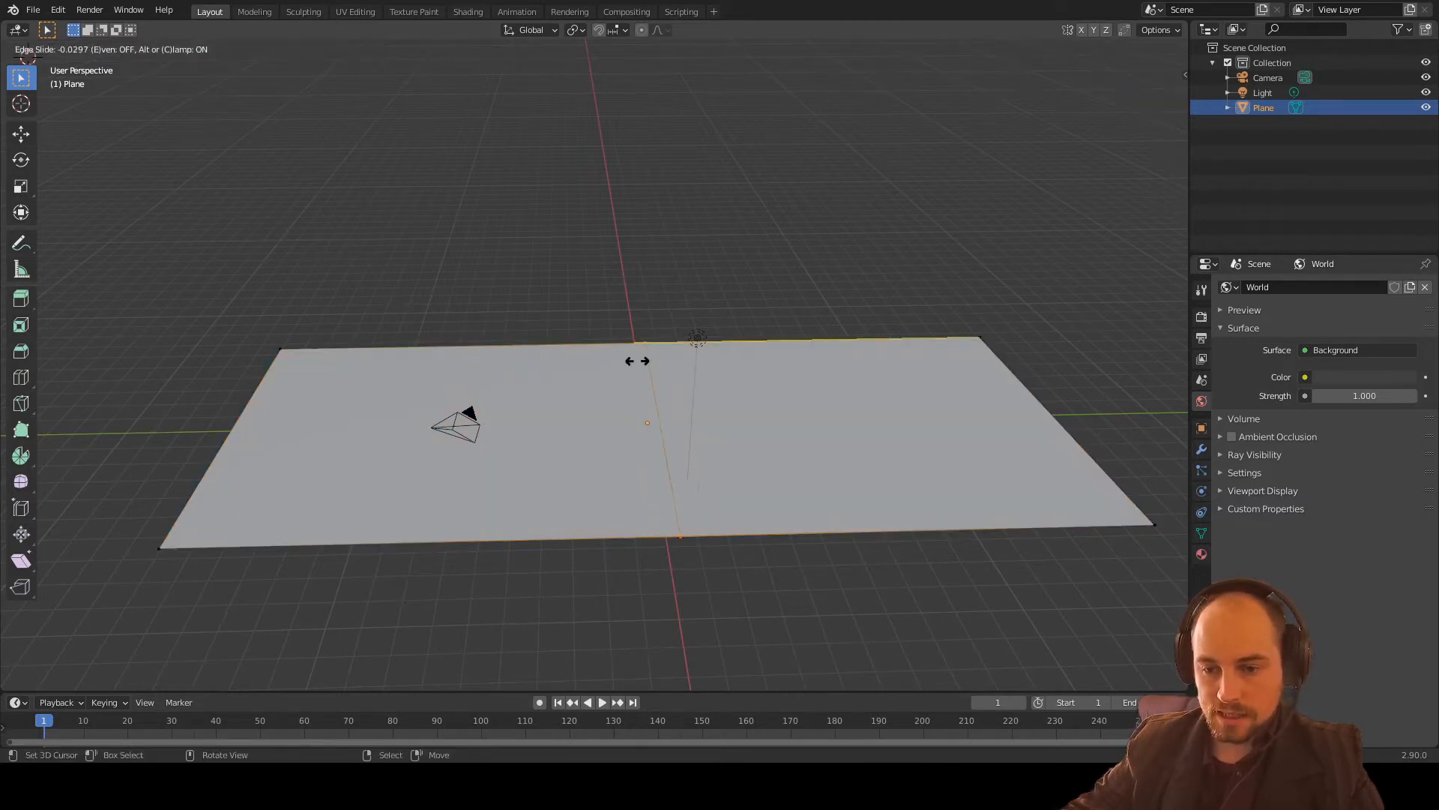
pyautogui.click(639, 360)
# Step: Add a second loop cut in the plane's positive-Y half, slid about 0.44 toward the middle cut
pyautogui.scroll(5, 783, 382)
pyautogui.scroll(-4, 776, 382)
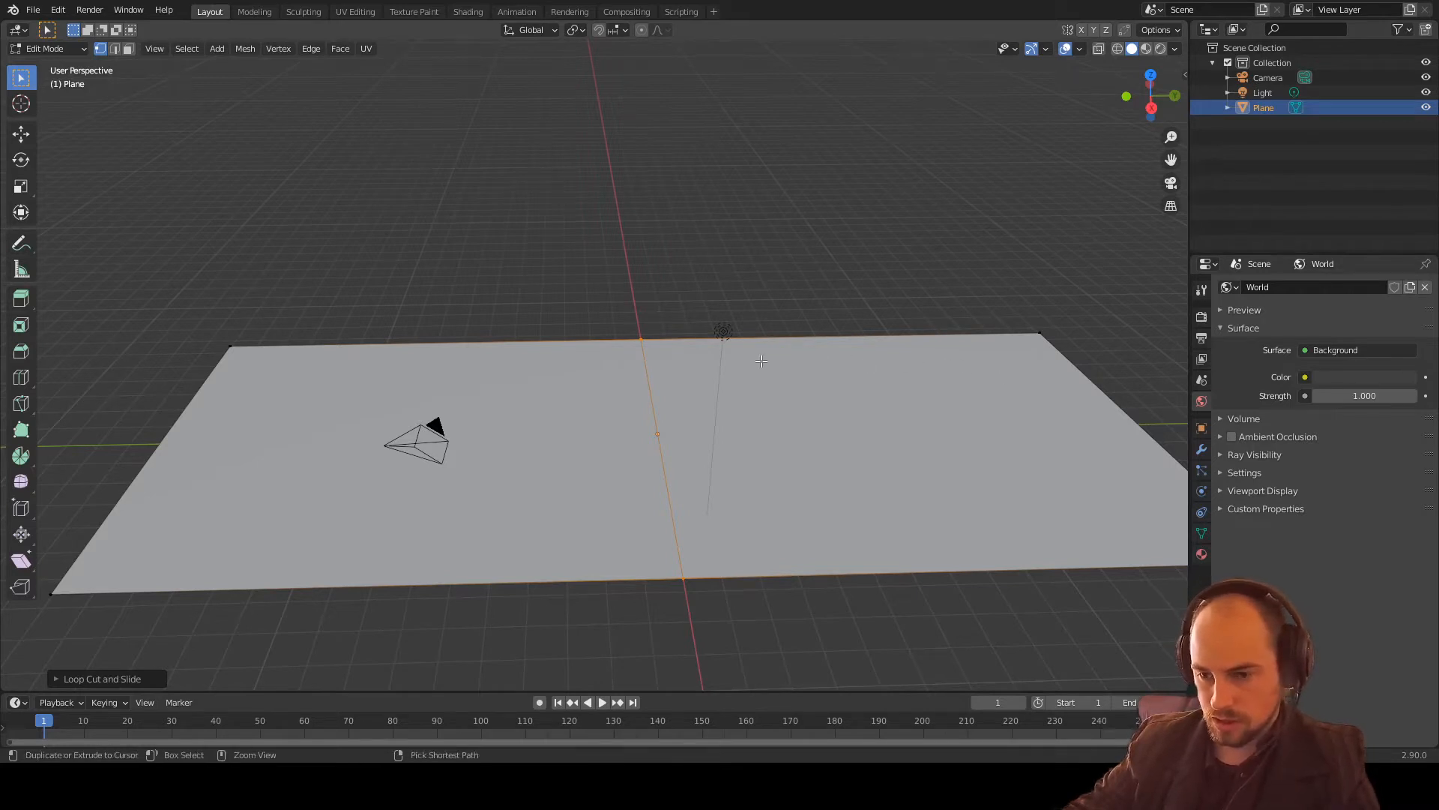
pyautogui.hotkey('ctrl', 'r')
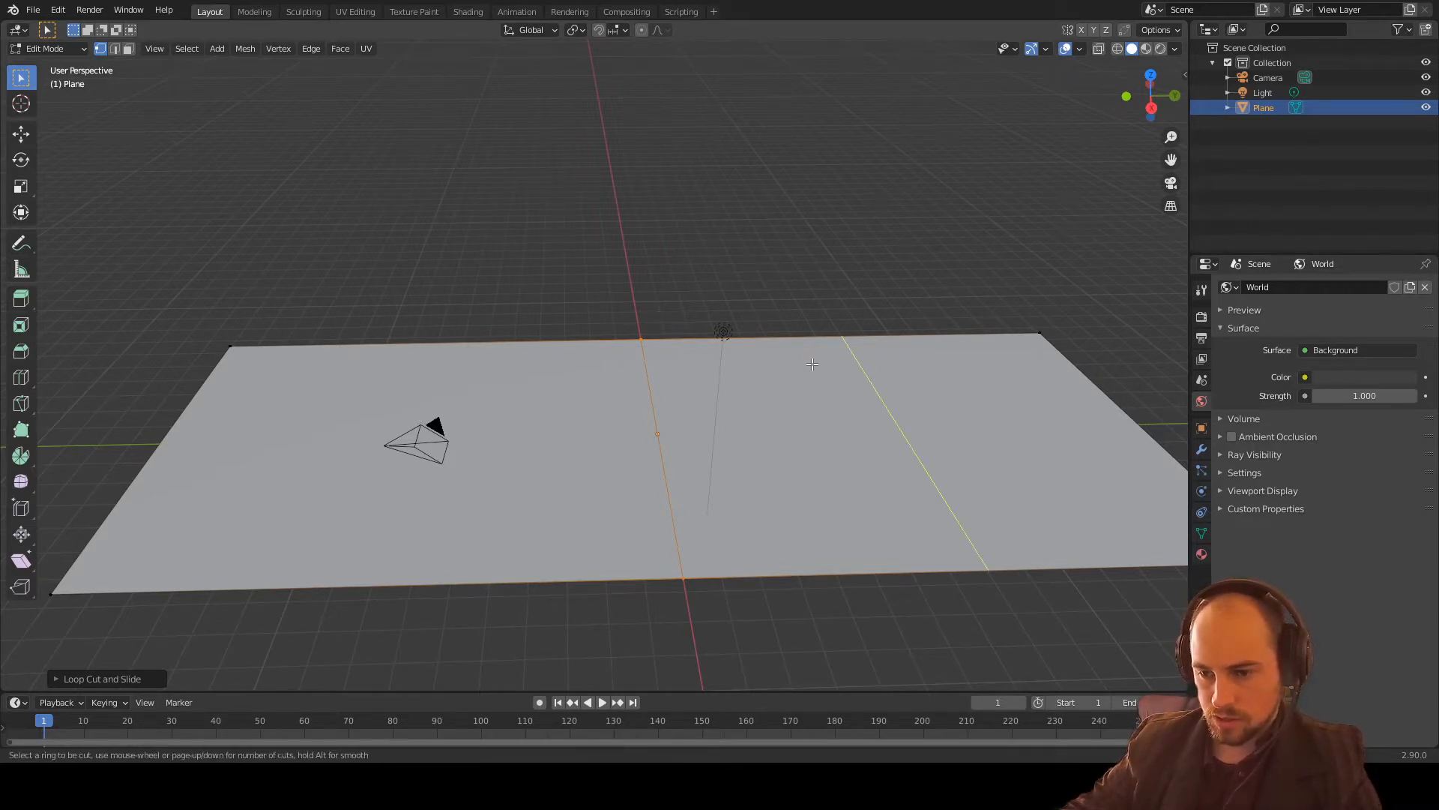
pyautogui.click(813, 364)
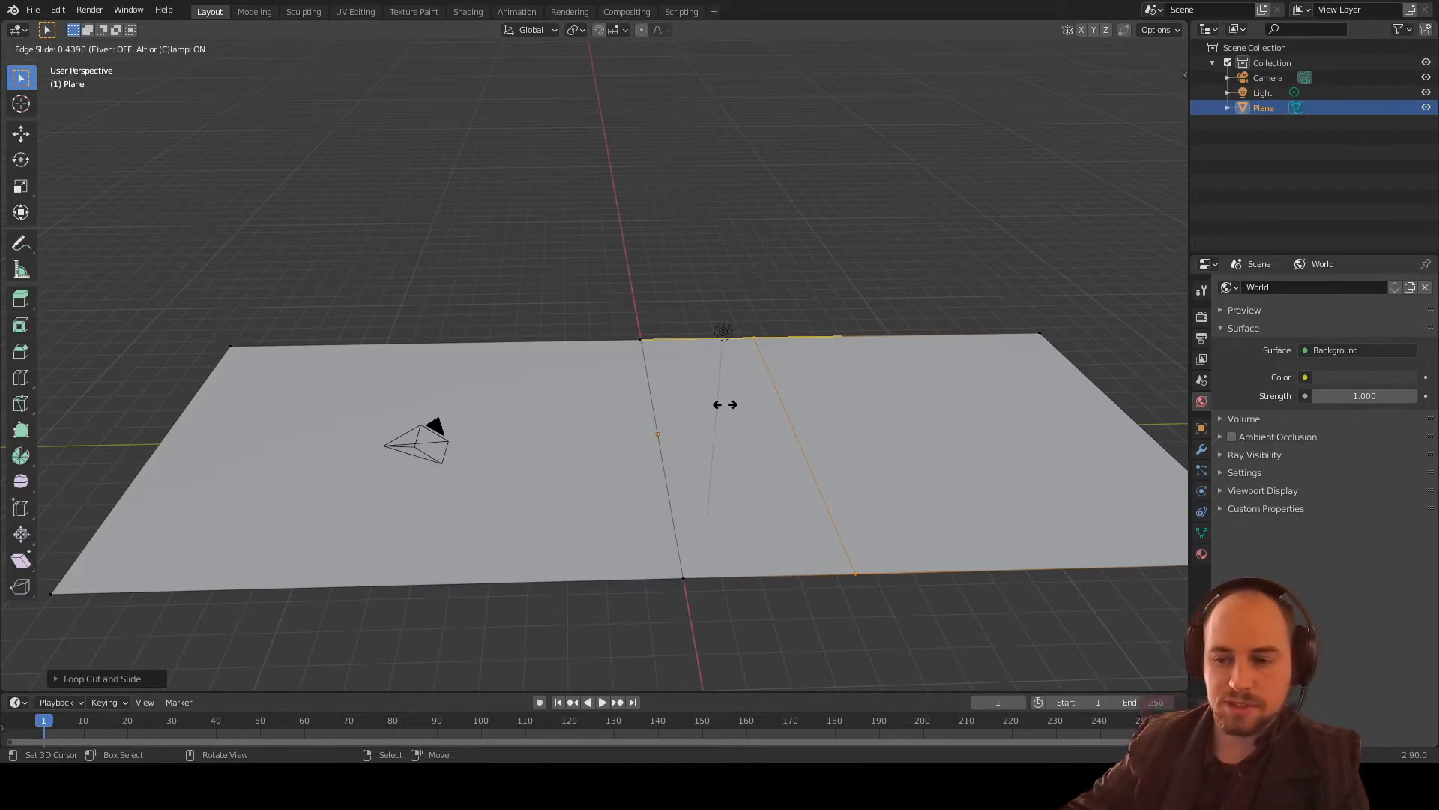
pyautogui.click(724, 404)
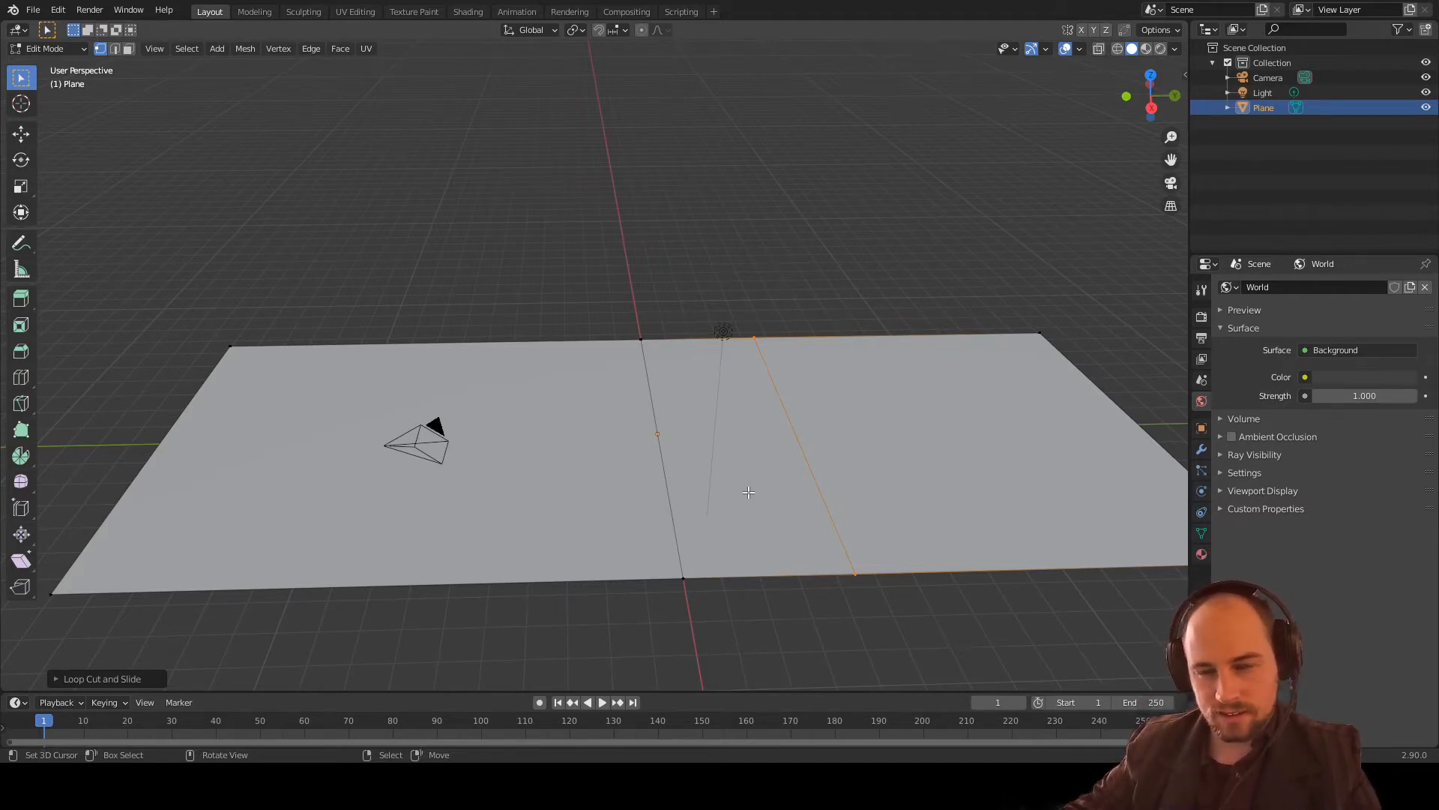
# Step: Add five evenly spaced loop cuts between the two existing cuts, without sliding them
pyautogui.hotkey('ctrl', 'r')
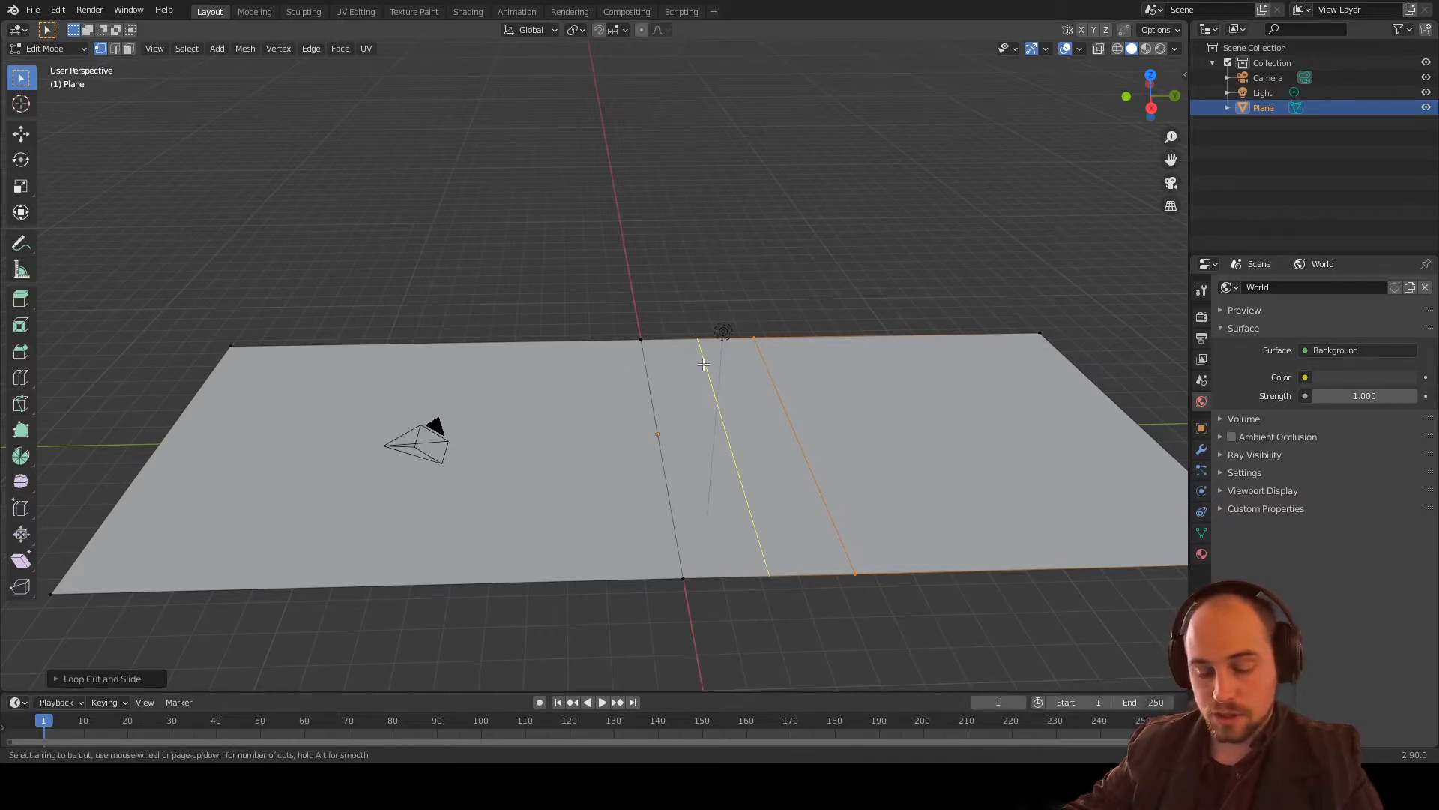
pyautogui.scroll(2, 704, 363)
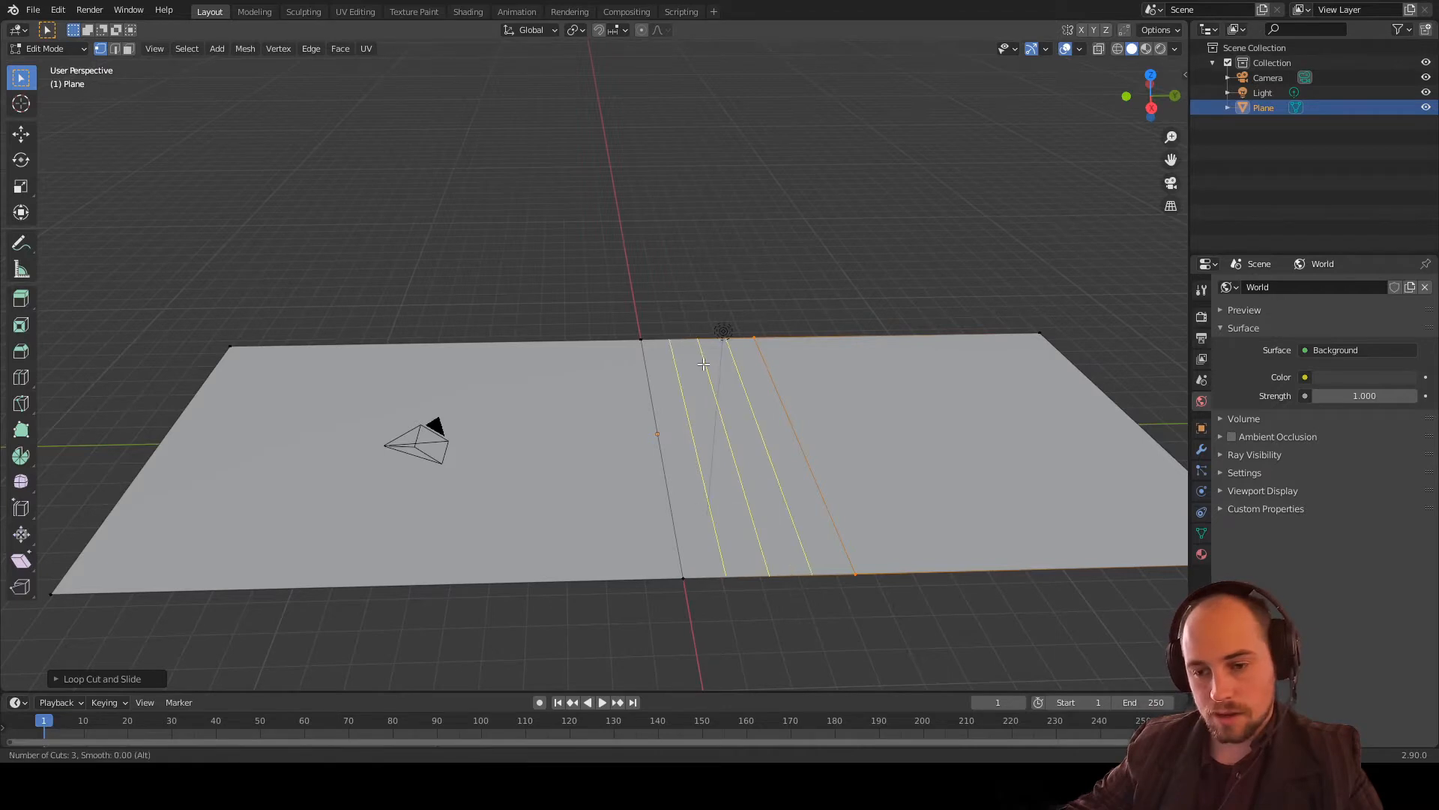
pyautogui.scroll(2, 703, 363)
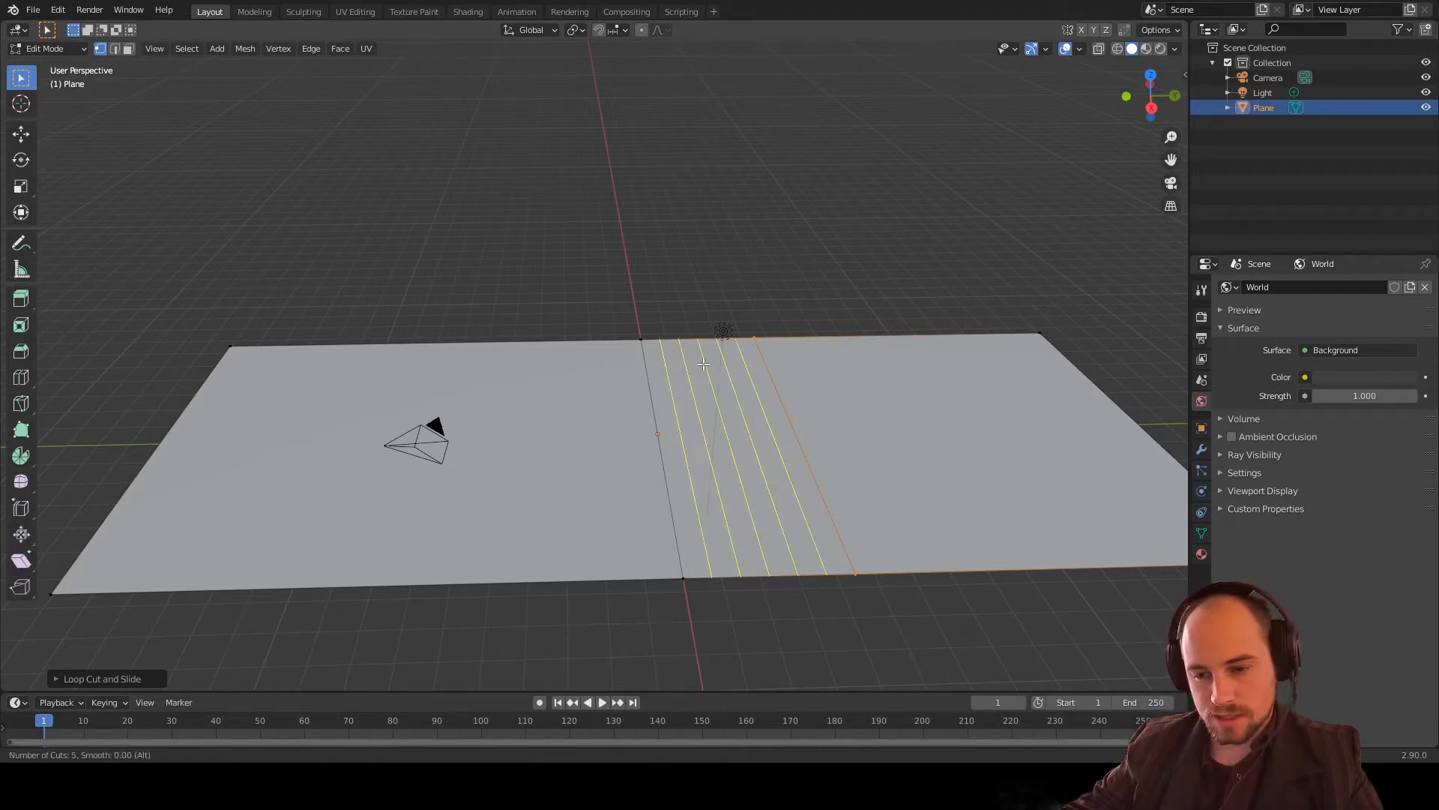
pyautogui.click(703, 363)
pyautogui.rightClick(703, 364)
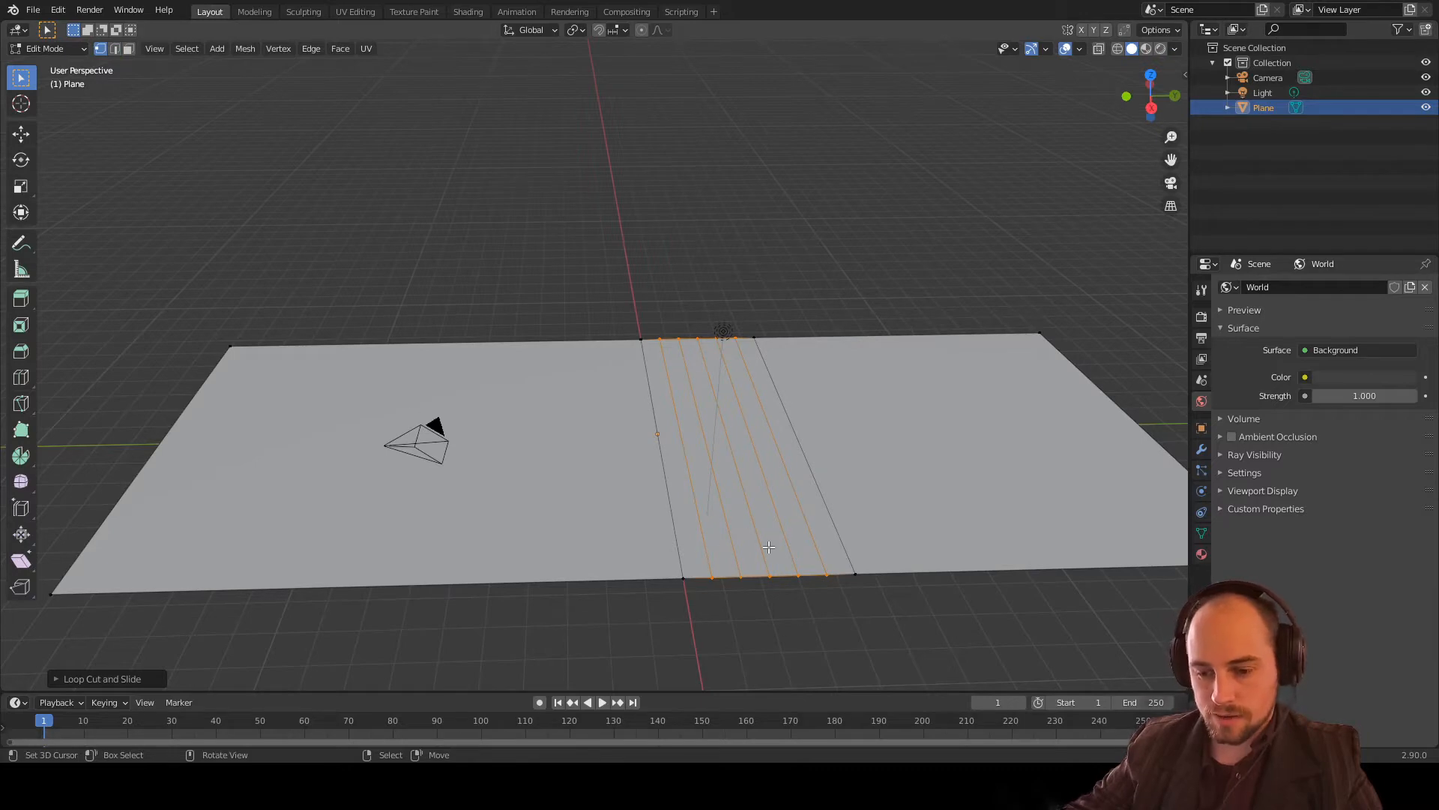
# Step: Switch to face selection, select the large face at the plane's positive-Y end, and rotate it 90 degrees around the X axis
pyautogui.moveTo(1023, 540); pyautogui.dragTo(803, 473, button='middle')
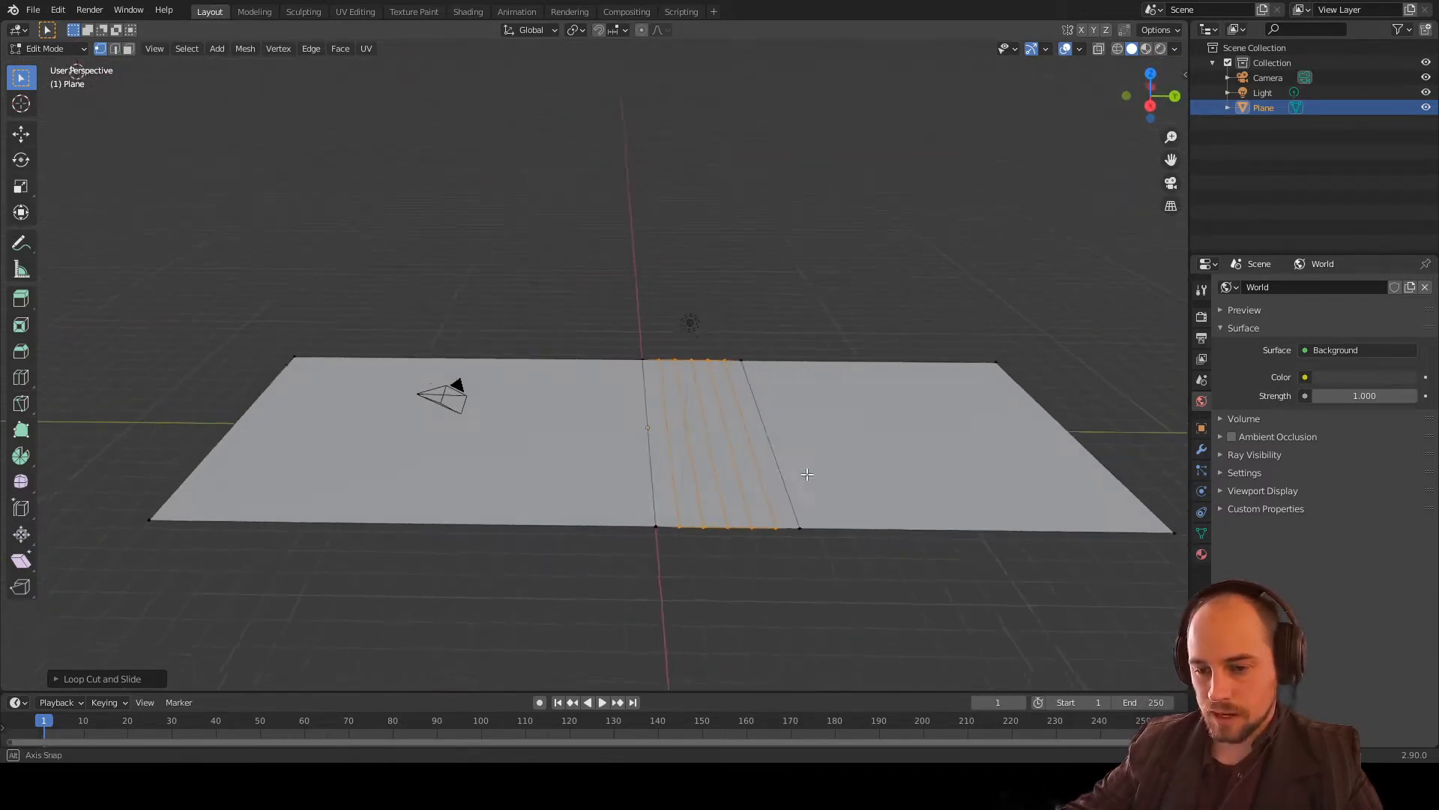
pyautogui.click(129, 48)
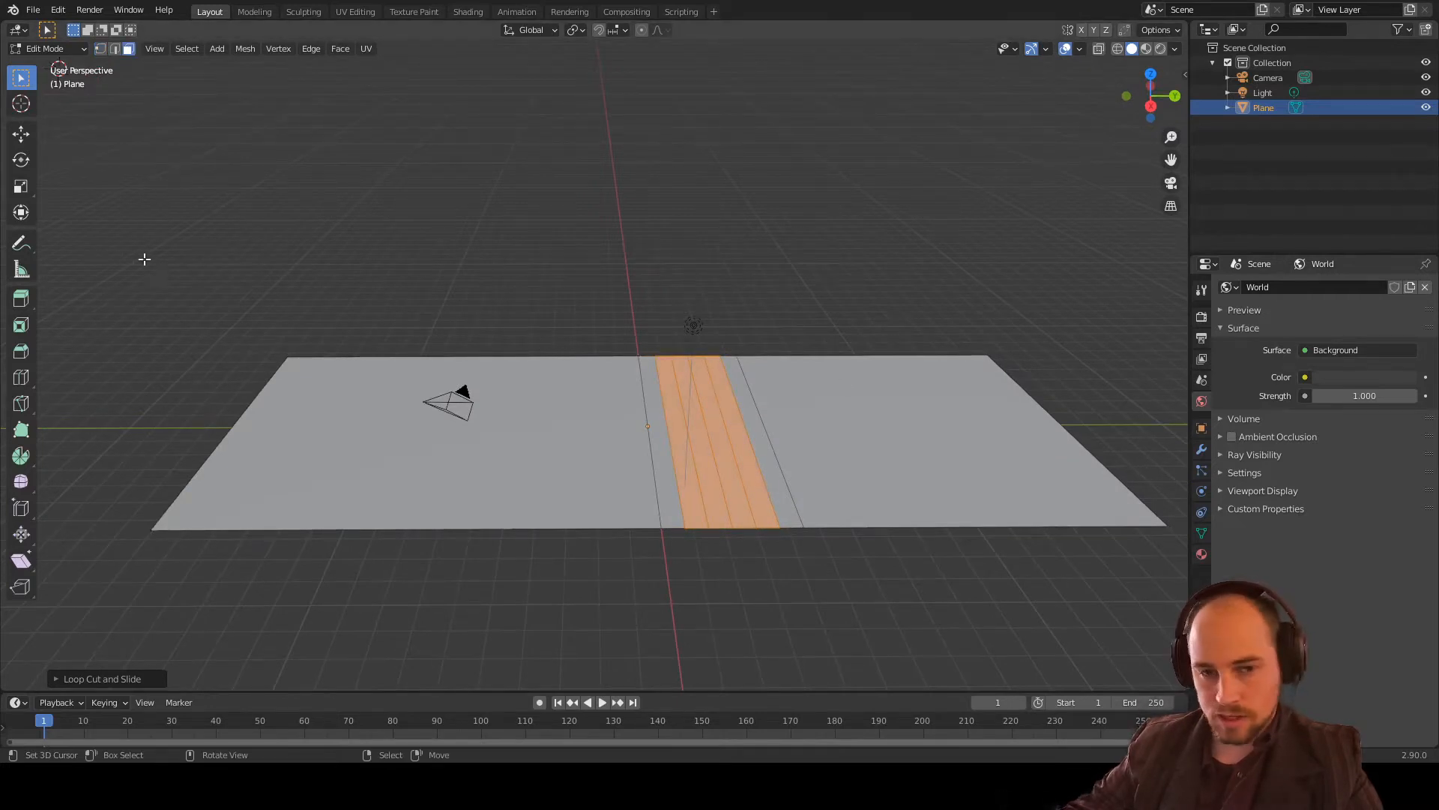
pyautogui.click(993, 463)
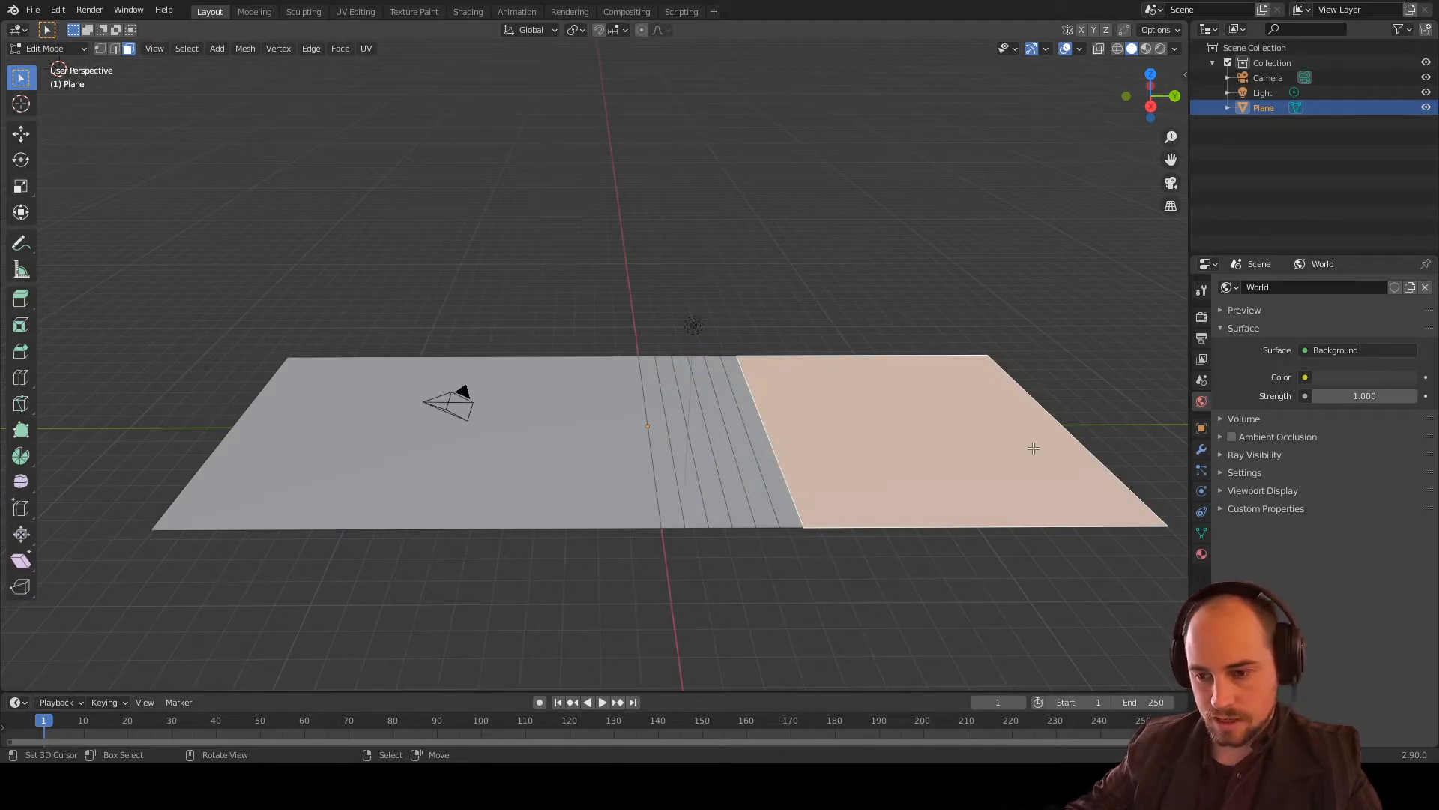
pyautogui.press('r')
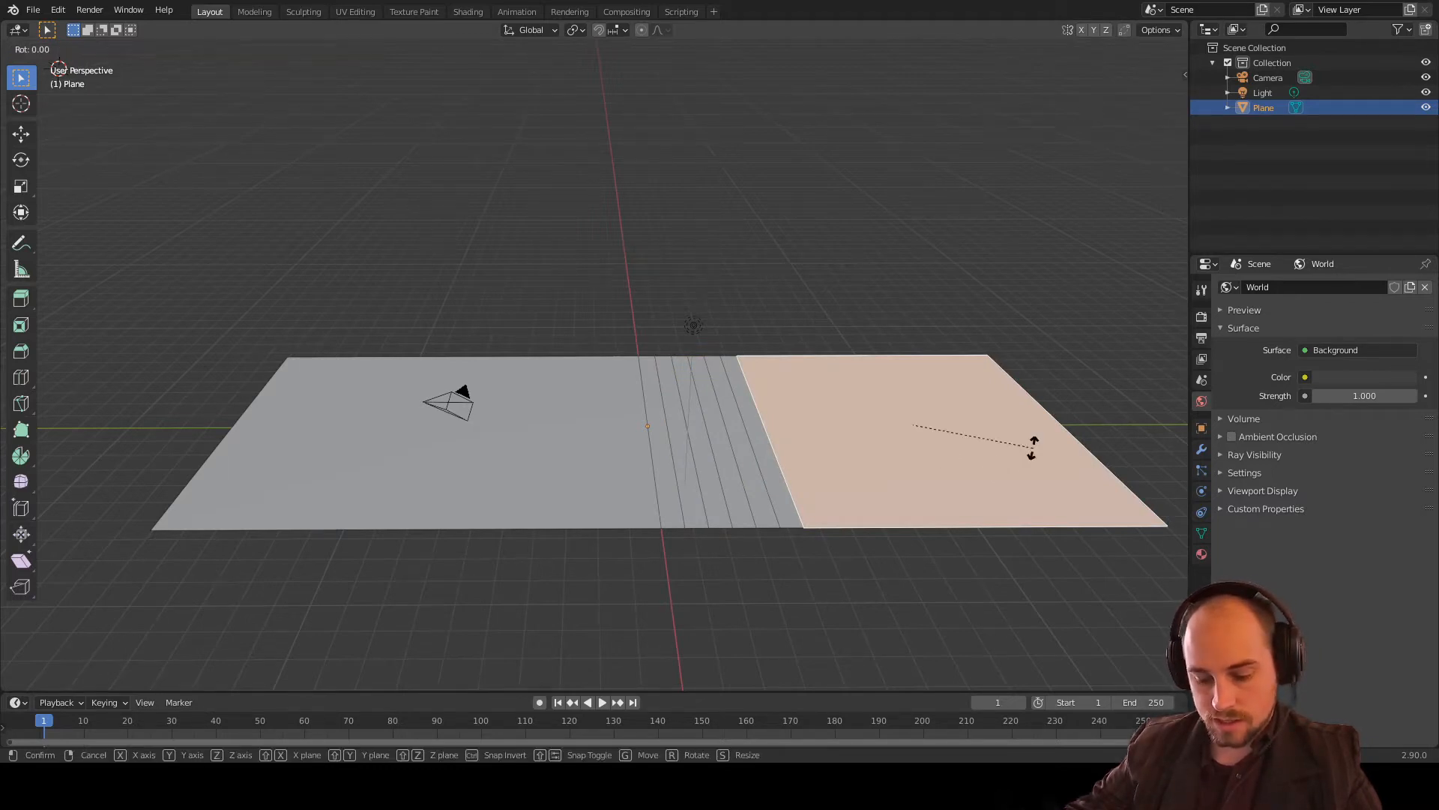
pyautogui.press('x')
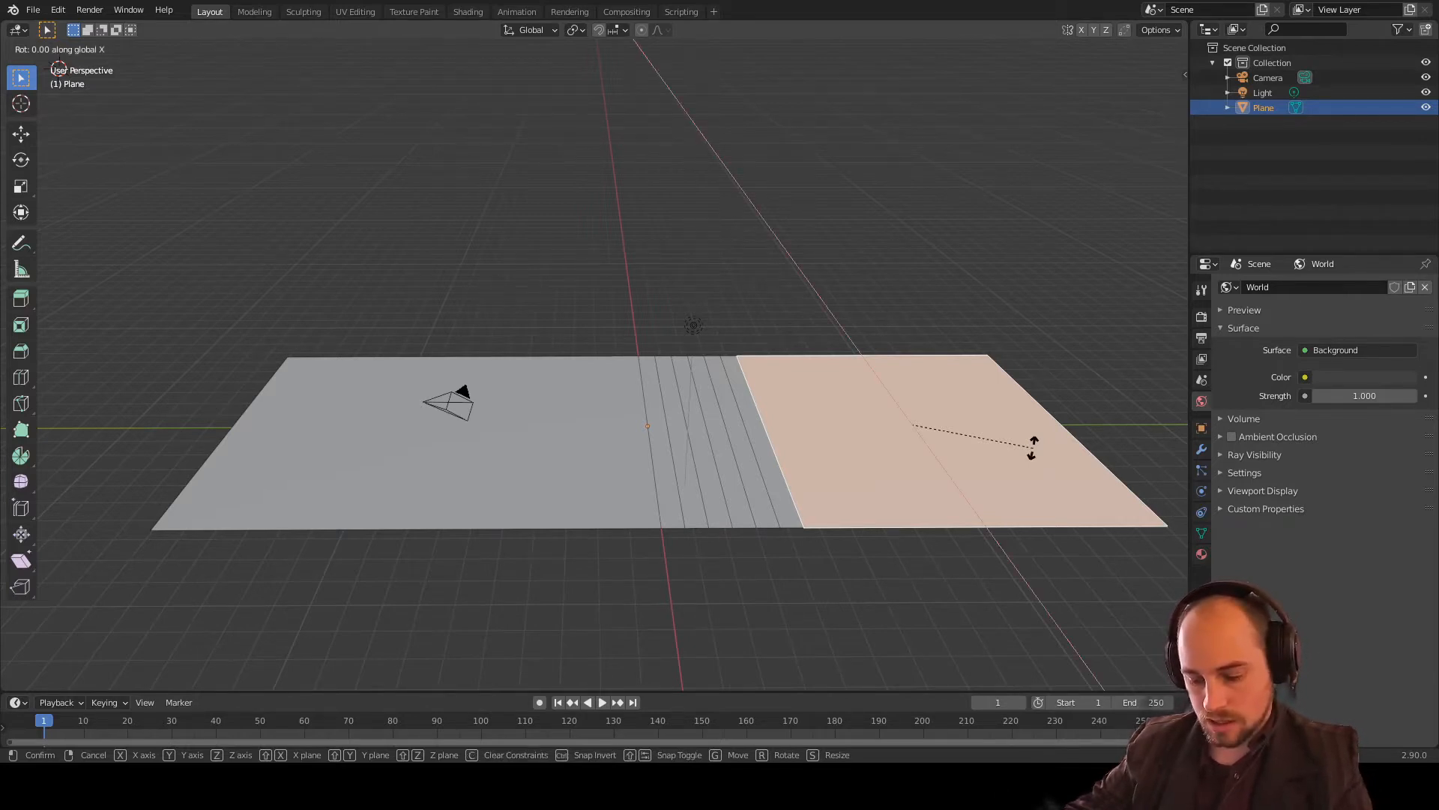
pyautogui.write('90')
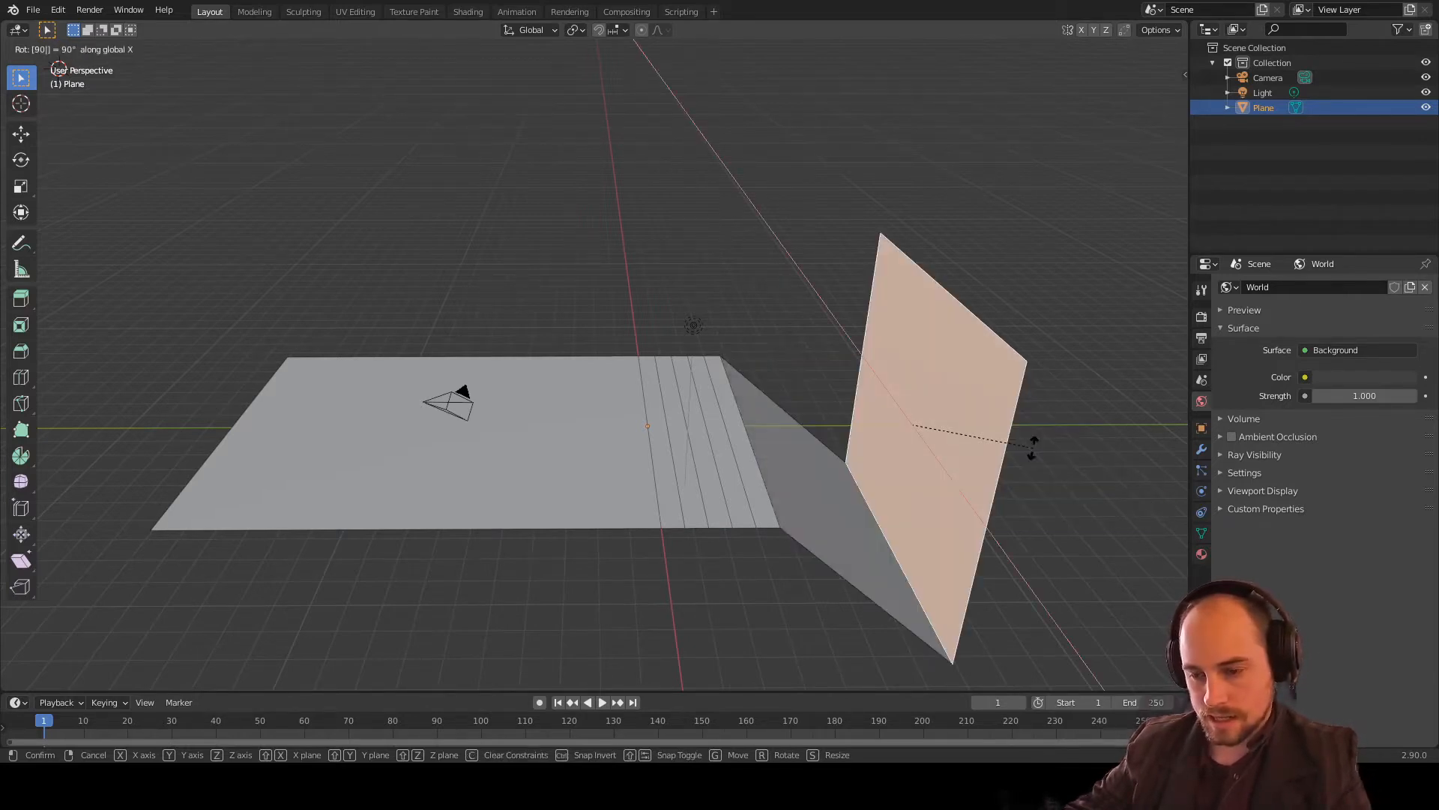
pyautogui.press('Return')
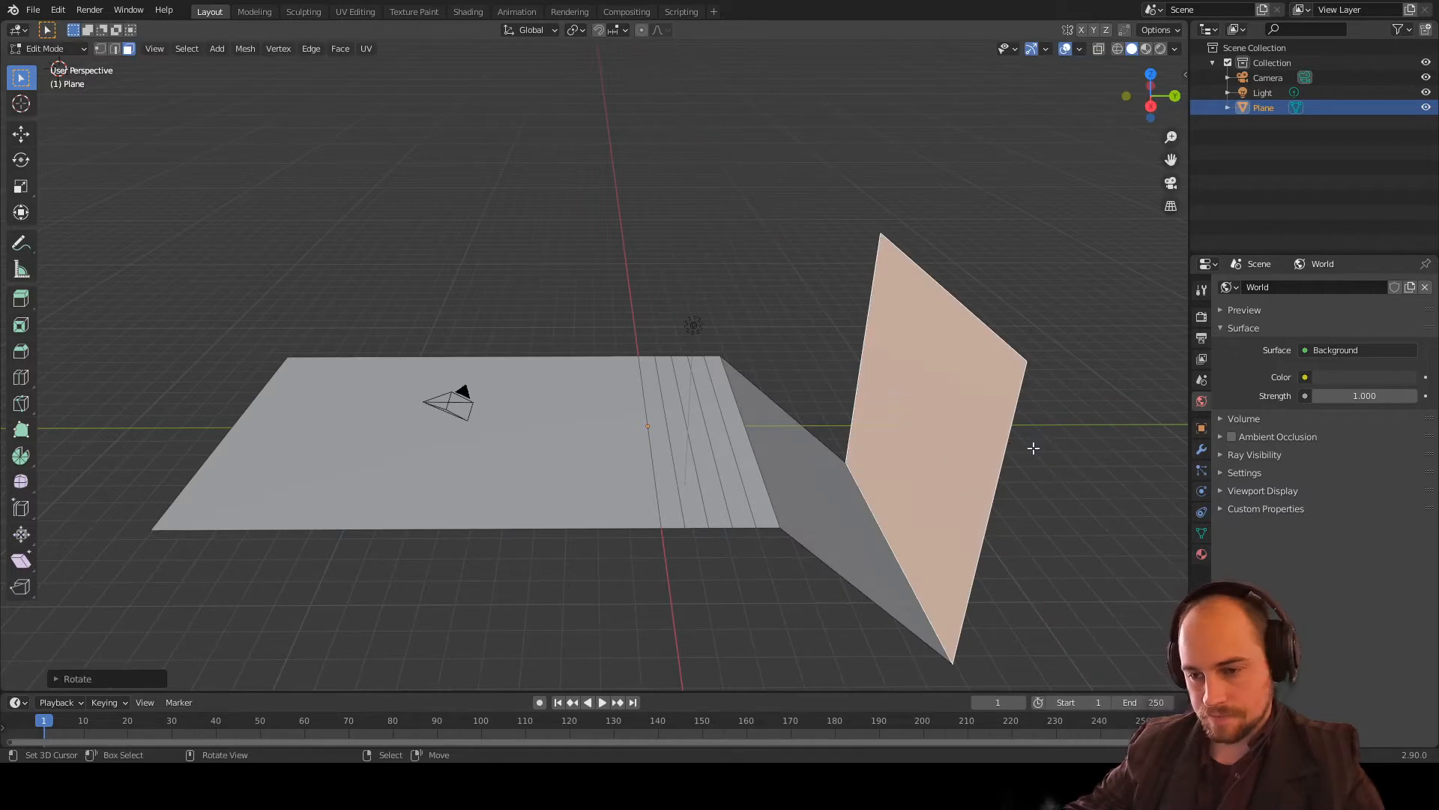
# Step: Move the upright face along Y and Z so its lower edge meets the end of the narrow floor strips at floor level
pyautogui.click(22, 141)
pyautogui.moveTo(942, 416); pyautogui.dragTo(829, 418)
pyautogui.moveTo(812, 370); pyautogui.dragTo(791, 207)
pyautogui.moveTo(866, 264); pyautogui.dragTo(825, 274)
pyautogui.moveTo(777, 223); pyautogui.dragTo(780, 234)
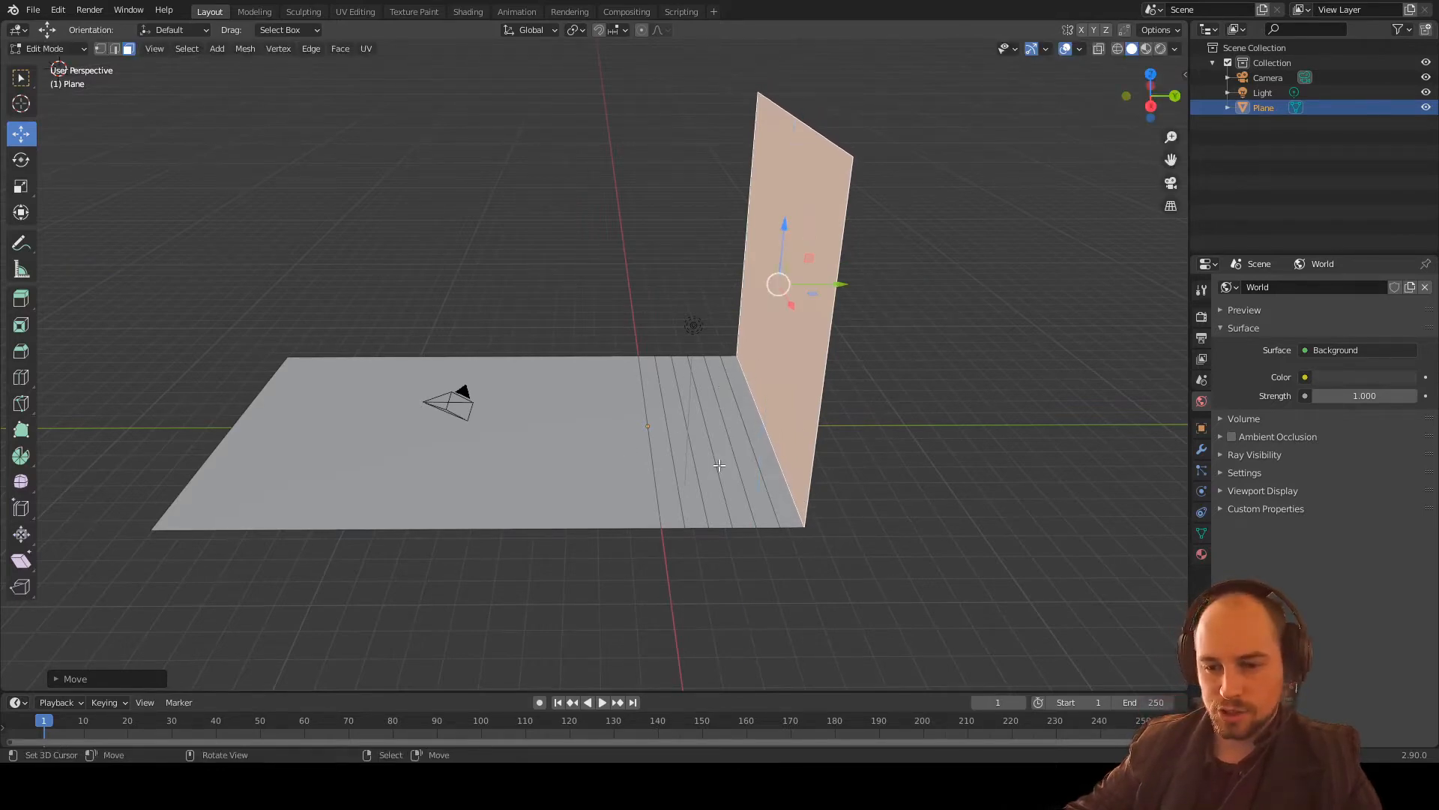
# Step: Turn on proportional editing for the selected upright face, keeping the Smooth falloff
pyautogui.scroll(3, 824, 407)
pyautogui.scroll(-1, 824, 407)
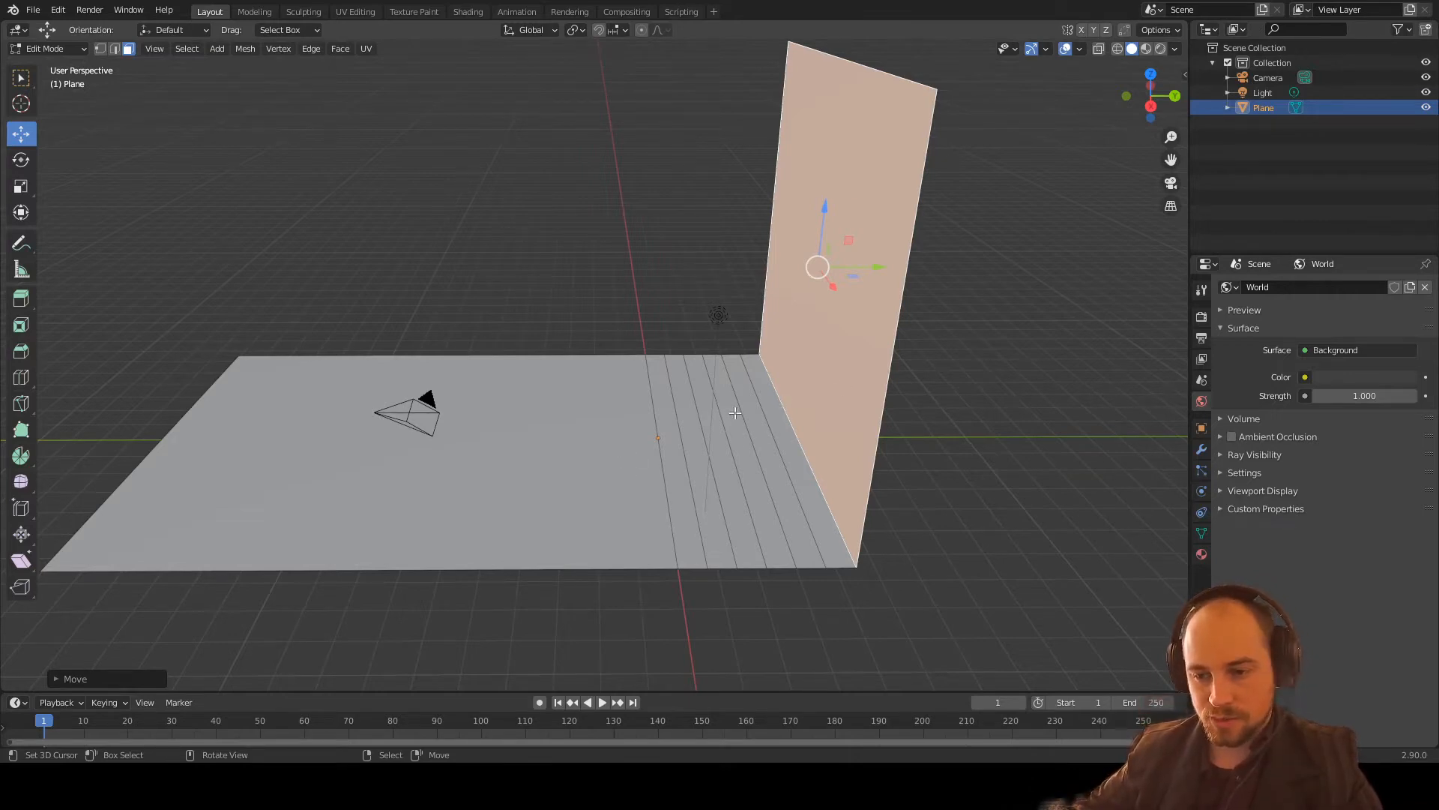
pyautogui.click(641, 31)
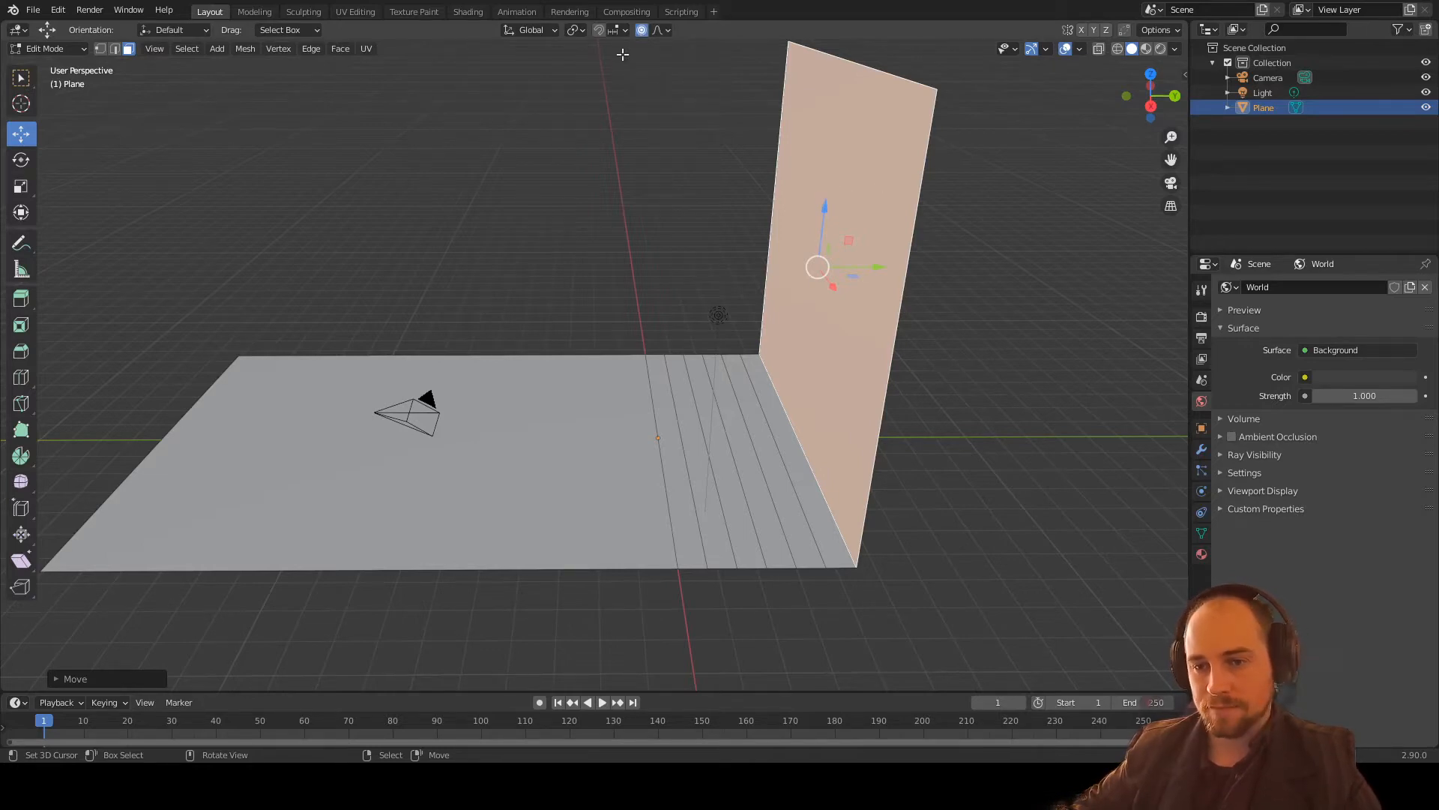
pyautogui.click(659, 29)
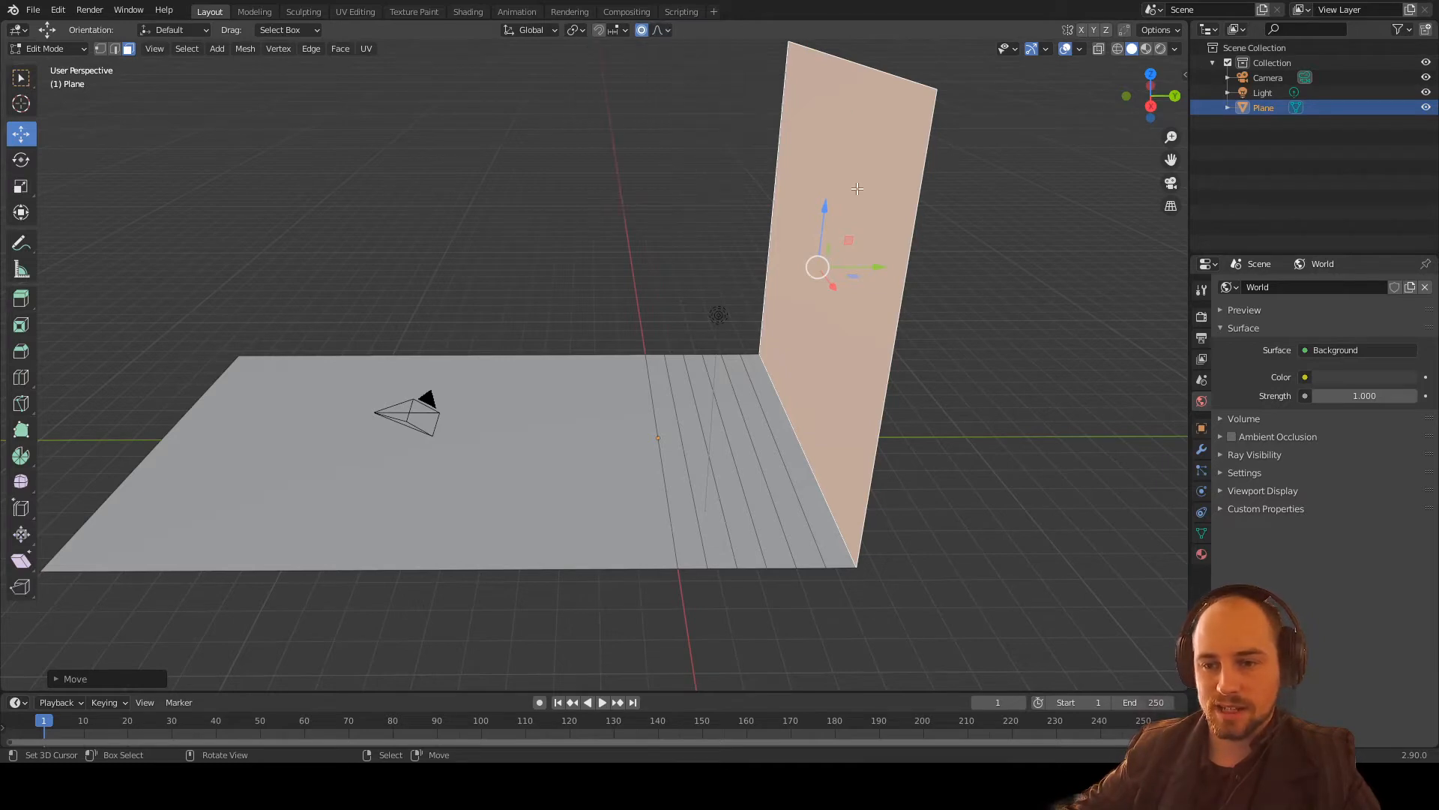
pyautogui.moveTo(826, 202); pyautogui.dragTo(826, 201)
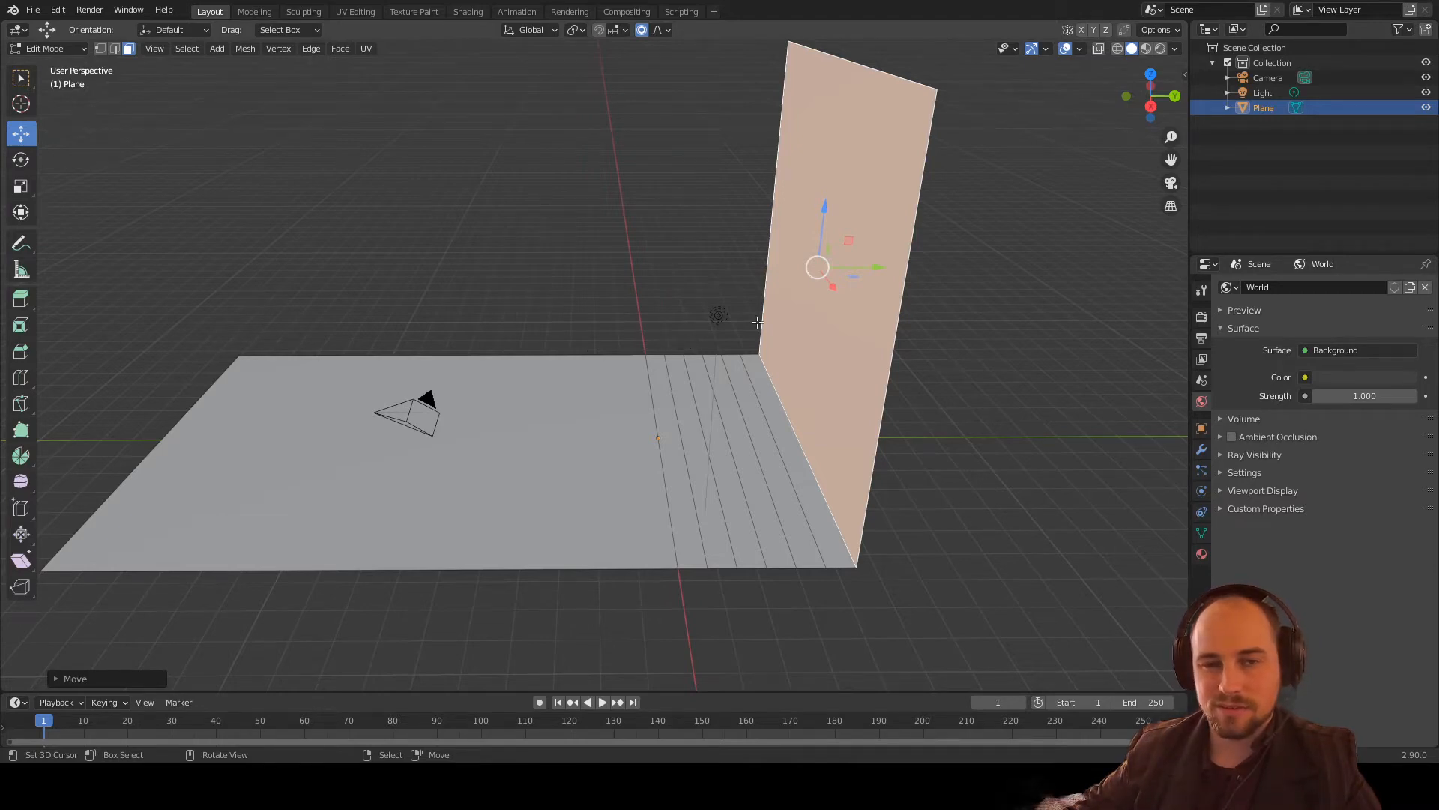
# Step: Enlarge the proportional editing size to about 4.18 during a trial Z move of the upright face, and cancel the move
pyautogui.moveTo(822, 336); pyautogui.dragTo(812, 258, button='middle')
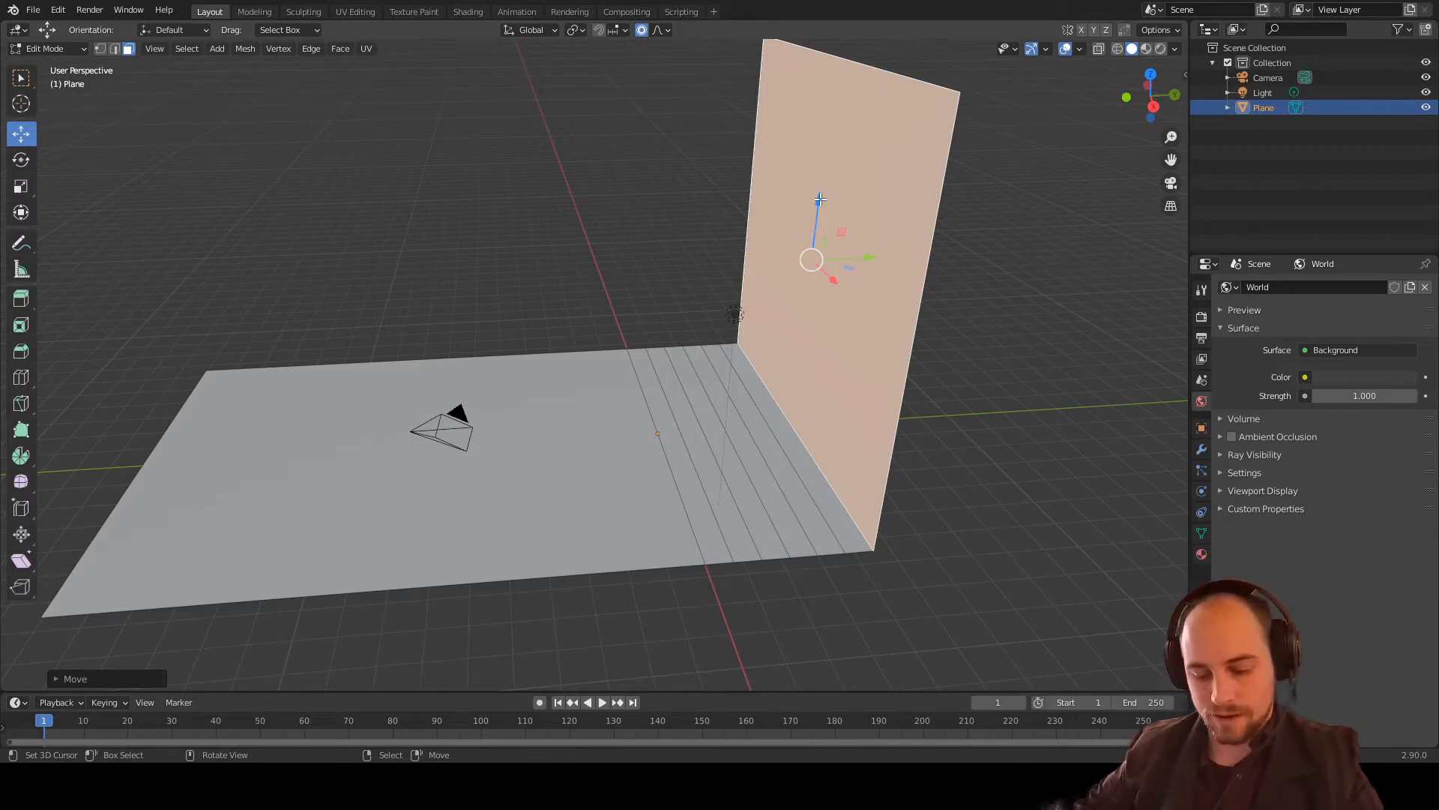
pyautogui.press('g')
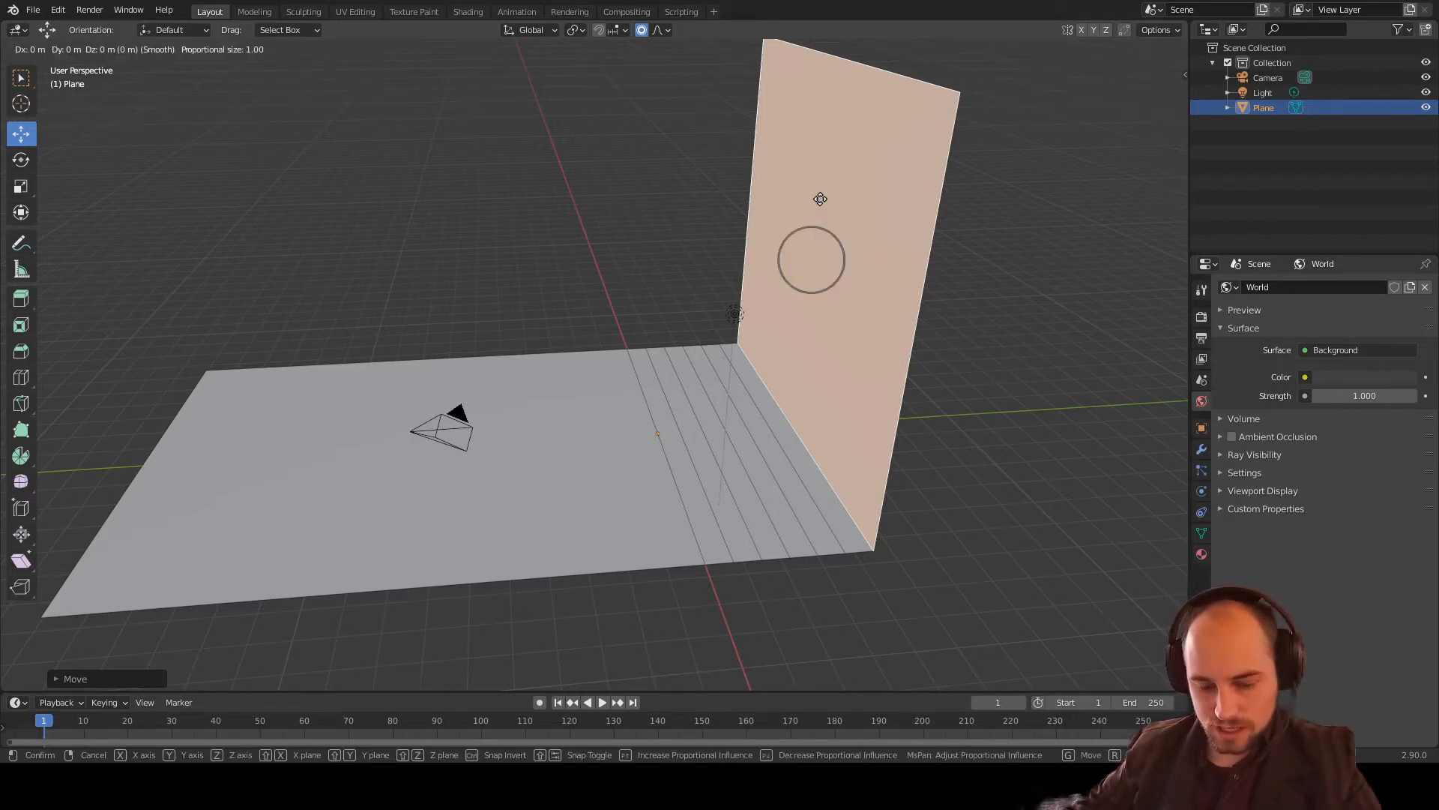
pyautogui.press('z')
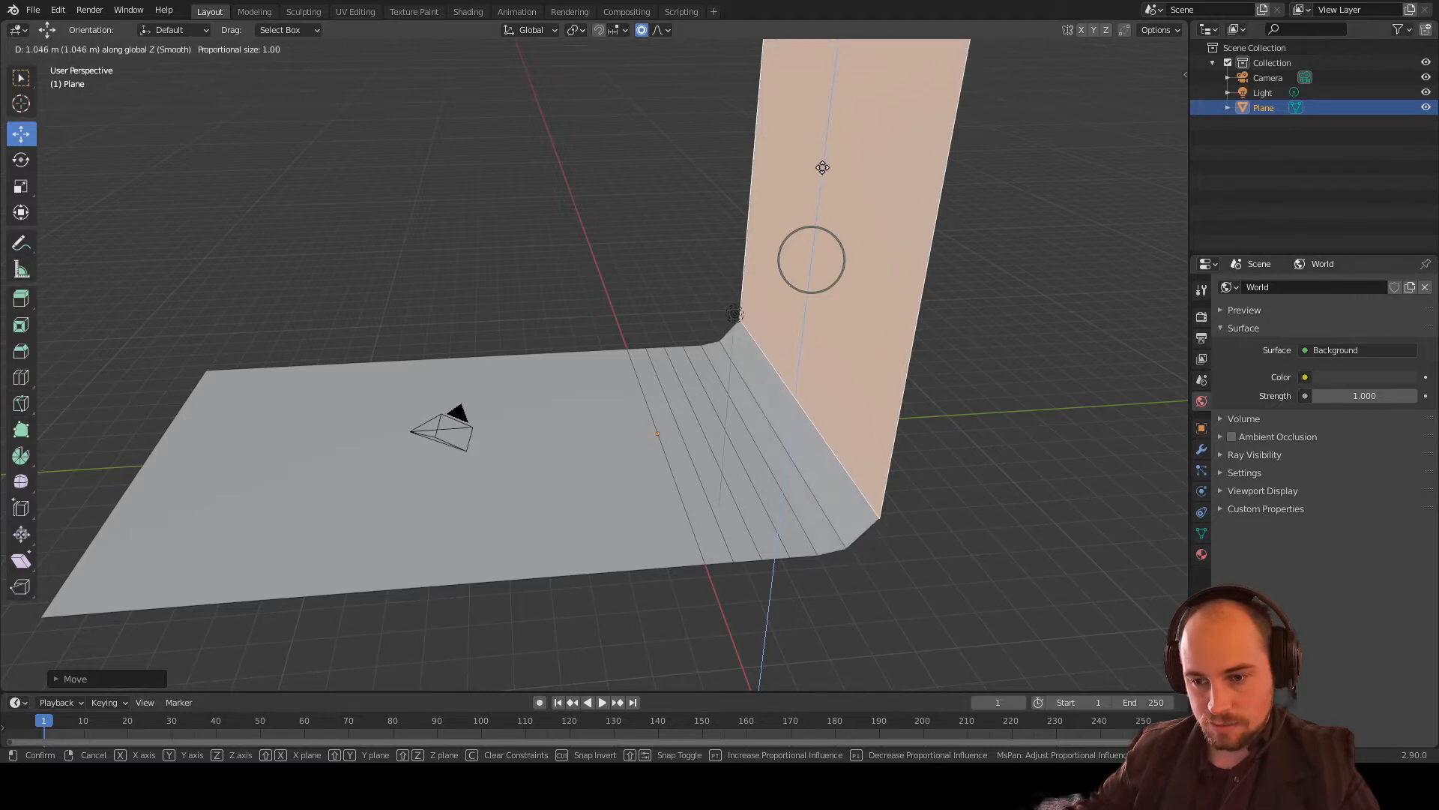
pyautogui.scroll(-8, 824, 196)
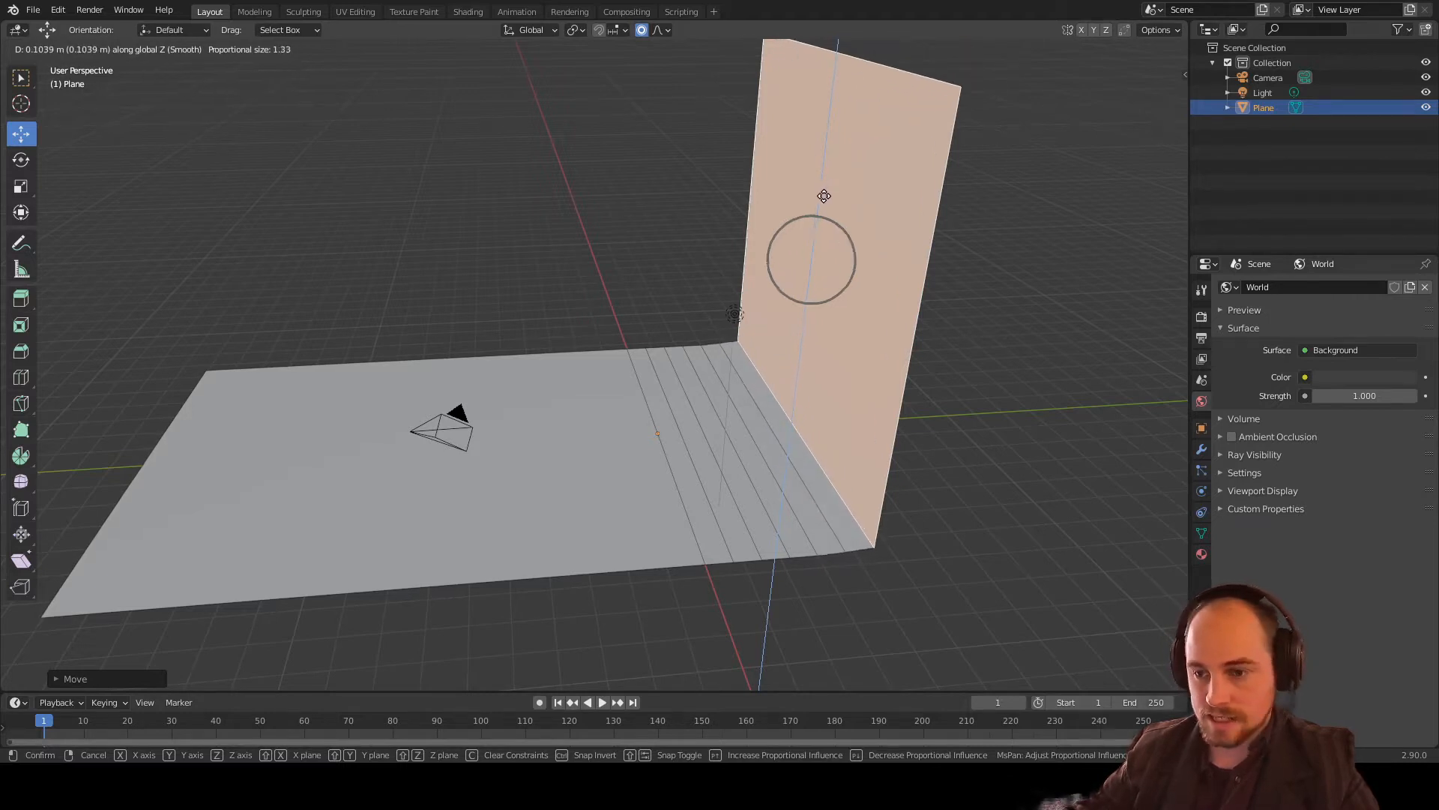
pyautogui.scroll(-12, 823, 196)
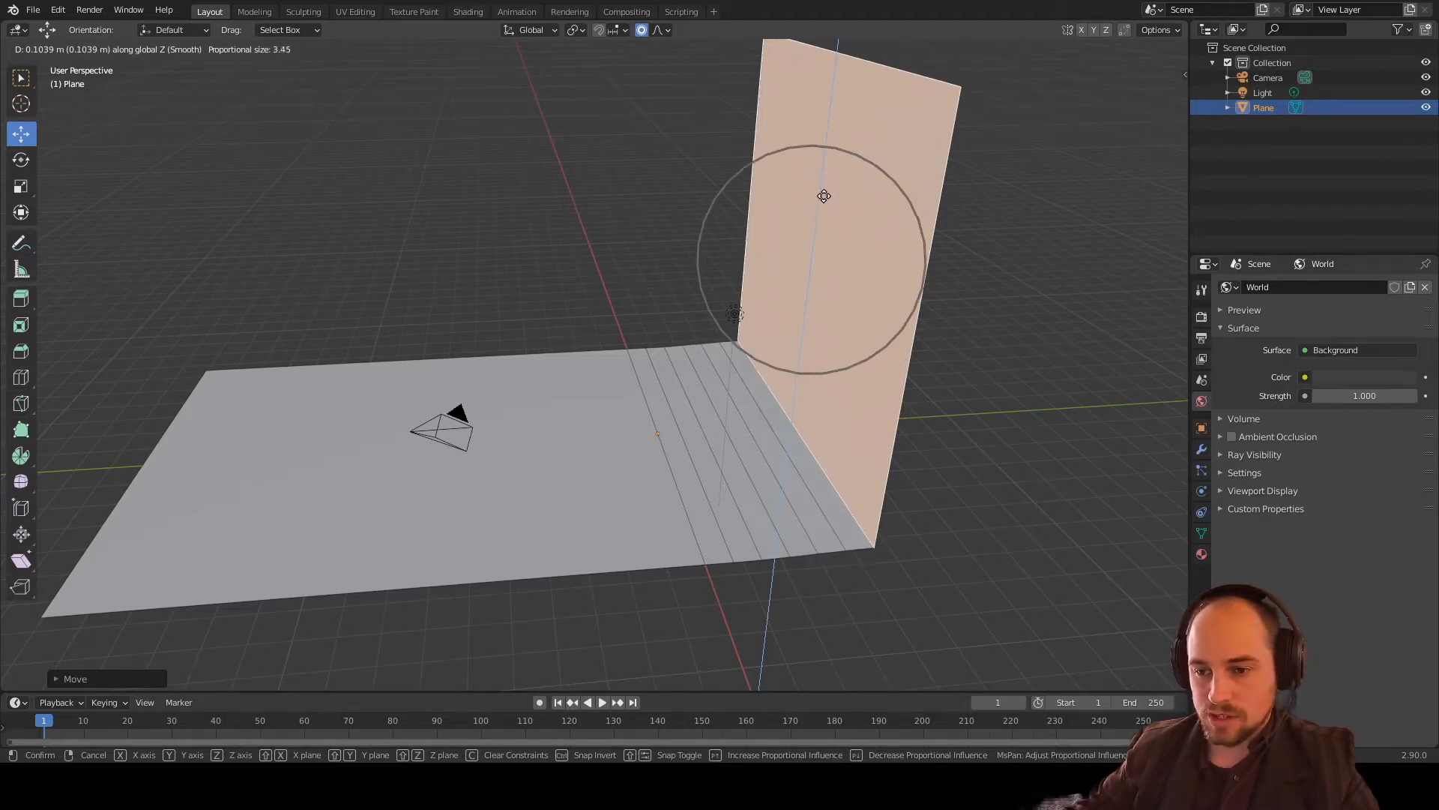
pyautogui.scroll(4, 817, 168)
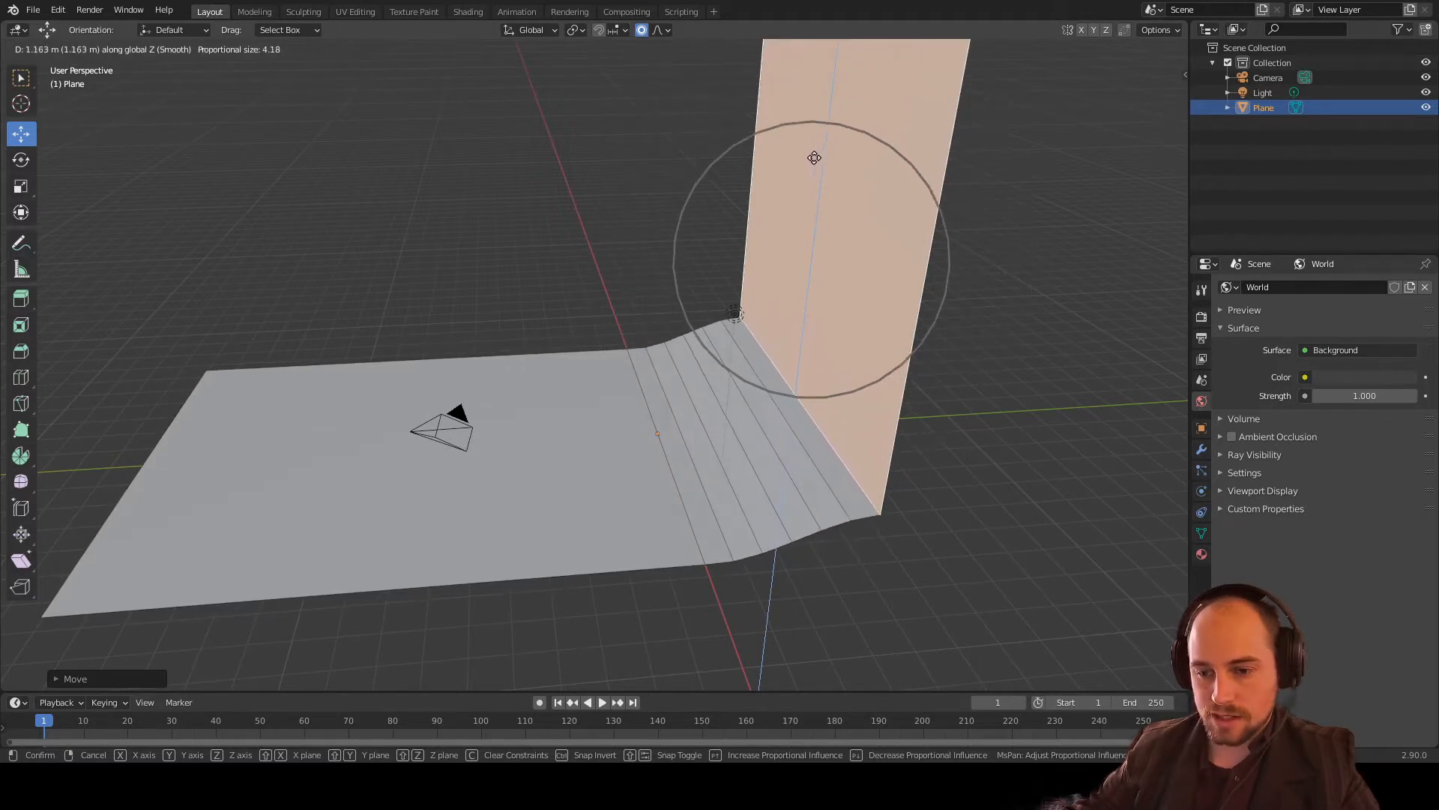
pyautogui.scroll(1, 816, 172)
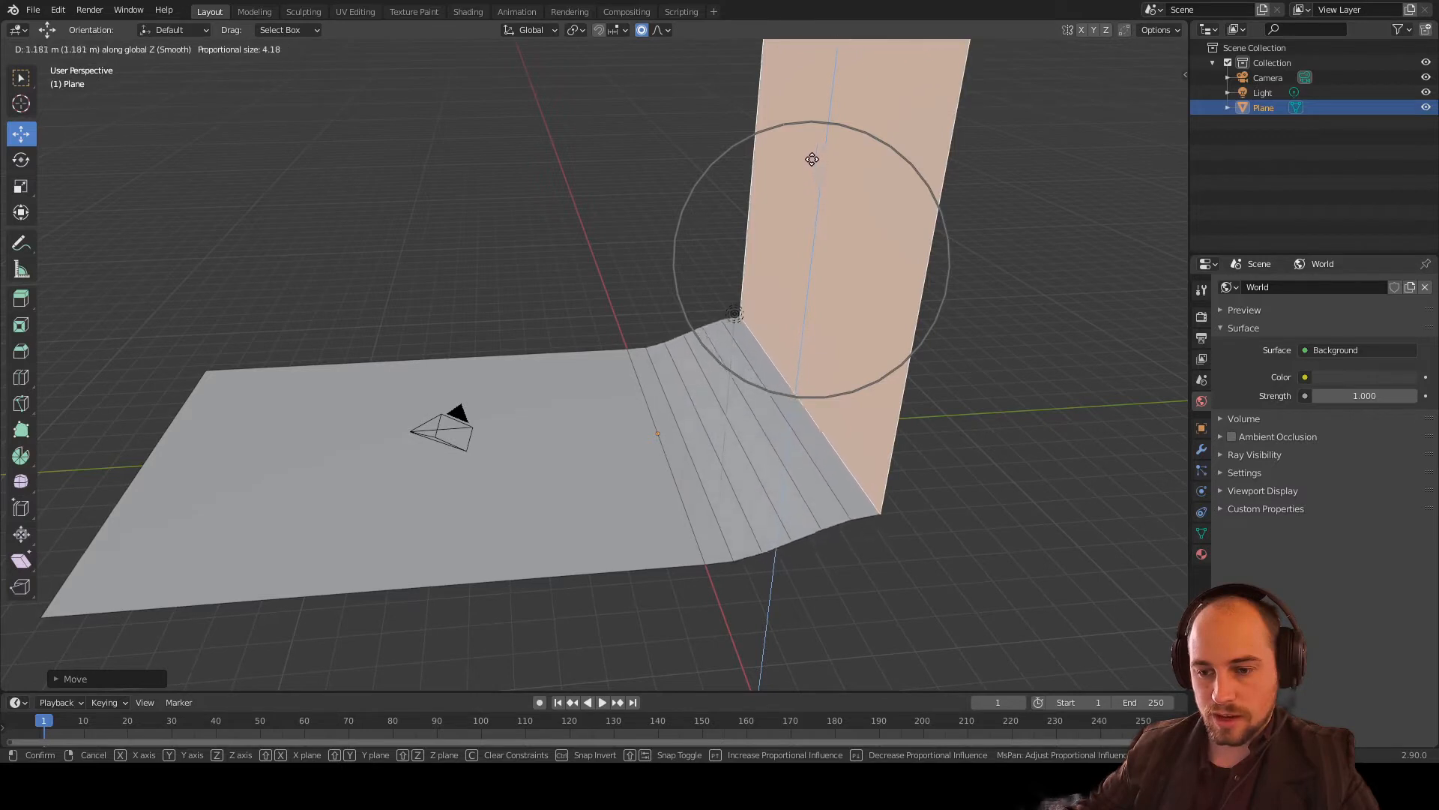
pyautogui.click(813, 189)
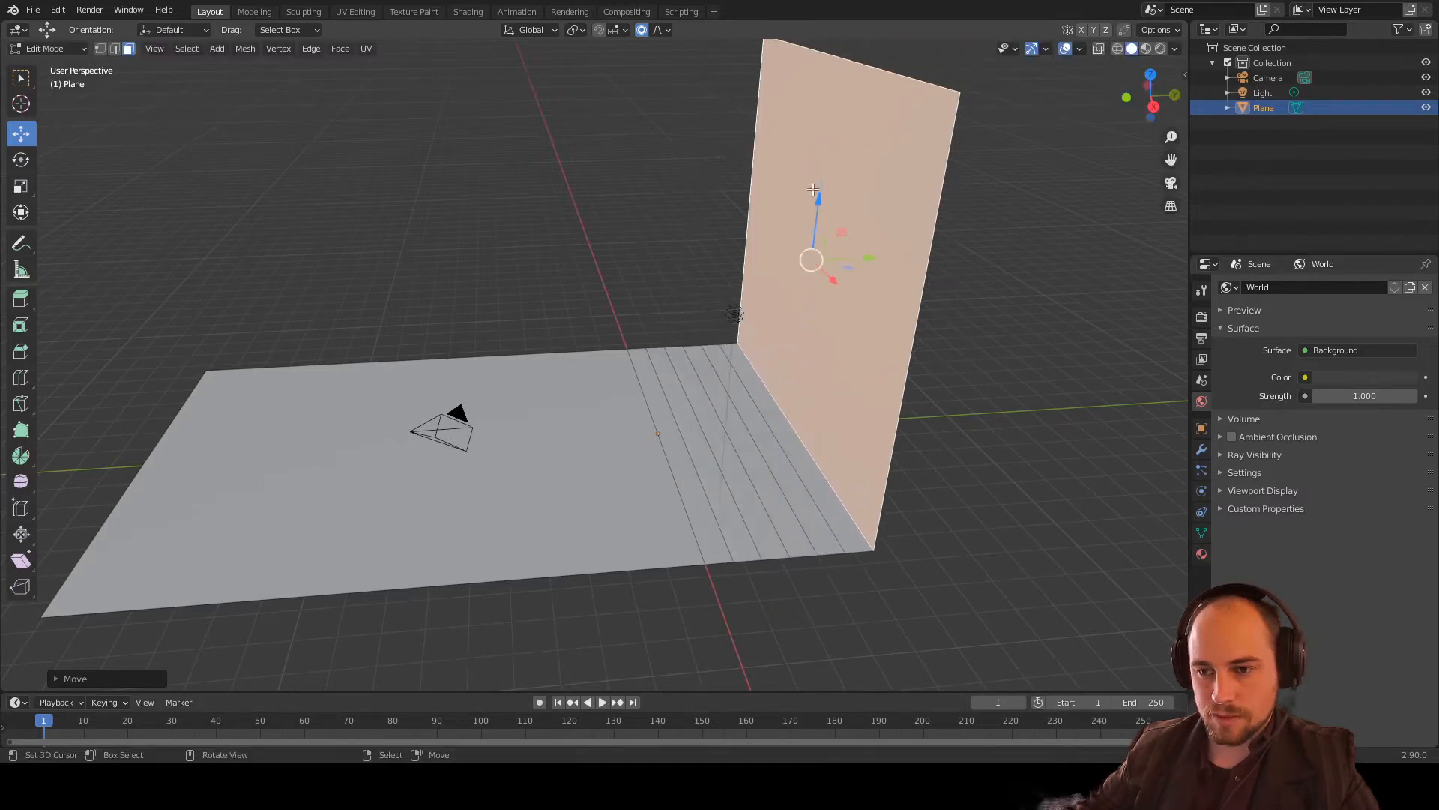
# Step: Select the edge joining the wall and floor strips, raise it along Z with proportional falloff, and undo the extra move along Y
pyautogui.click(114, 48)
pyautogui.click(785, 405)
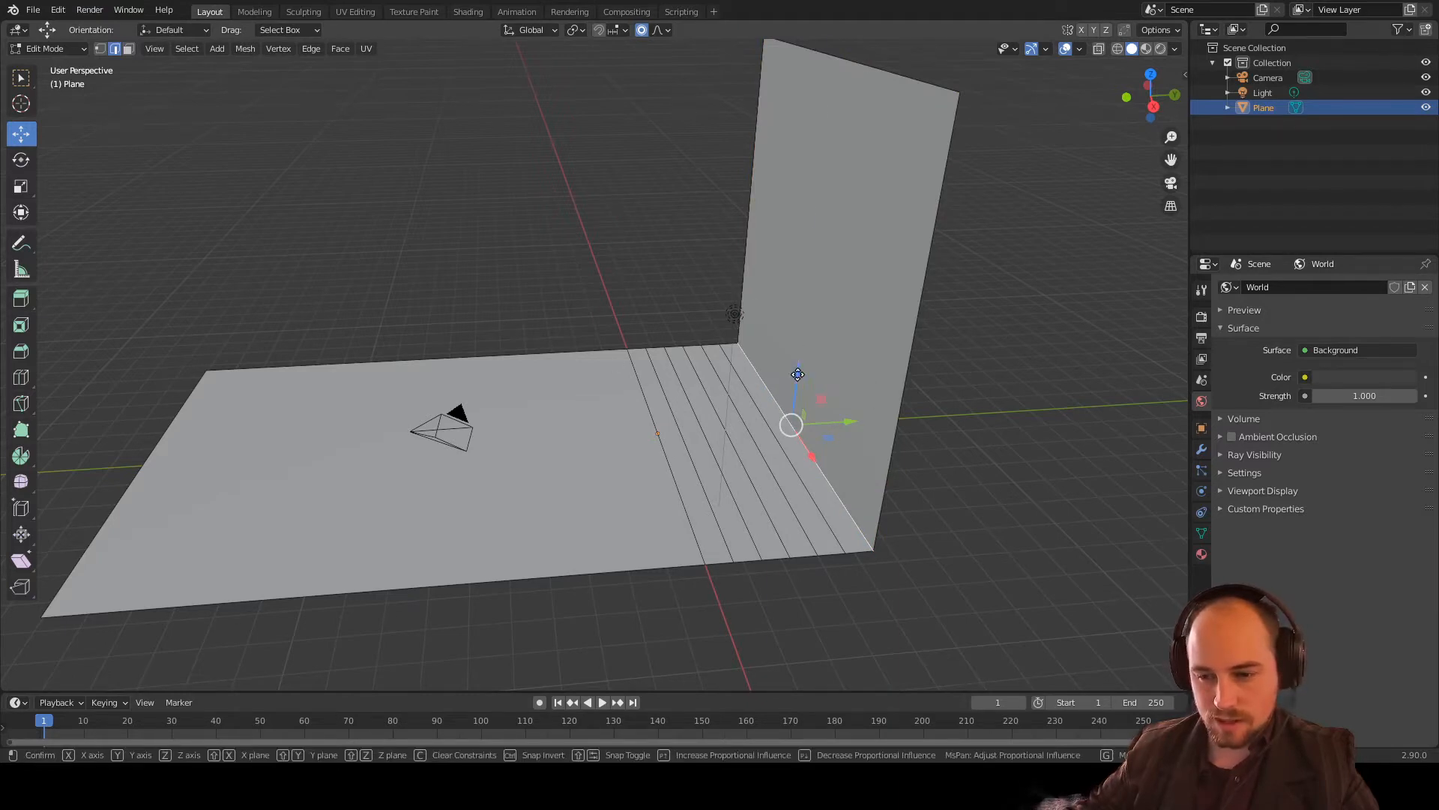
pyautogui.moveTo(795, 380); pyautogui.dragTo(868, 371)
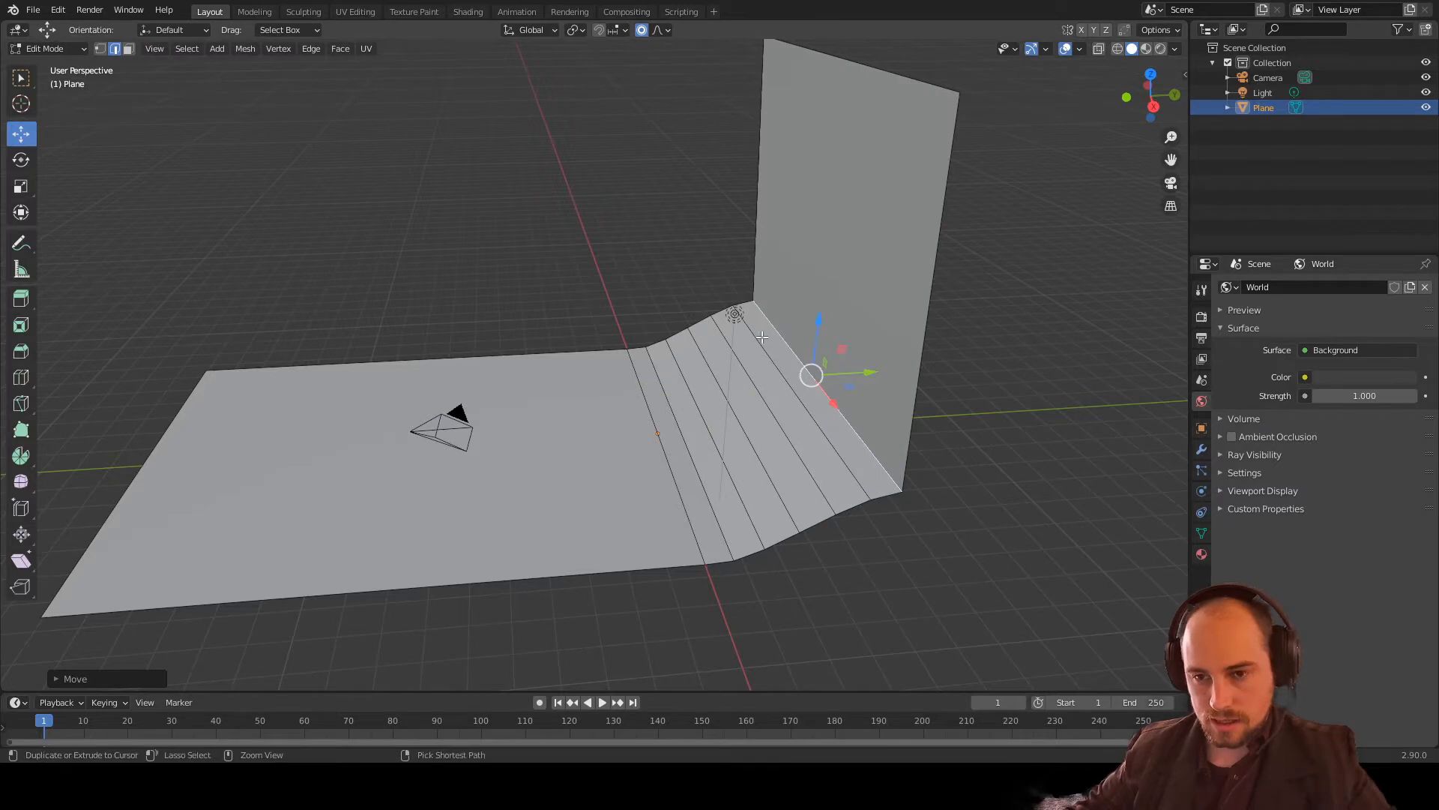
pyautogui.hotkey('ctrl', 'z')
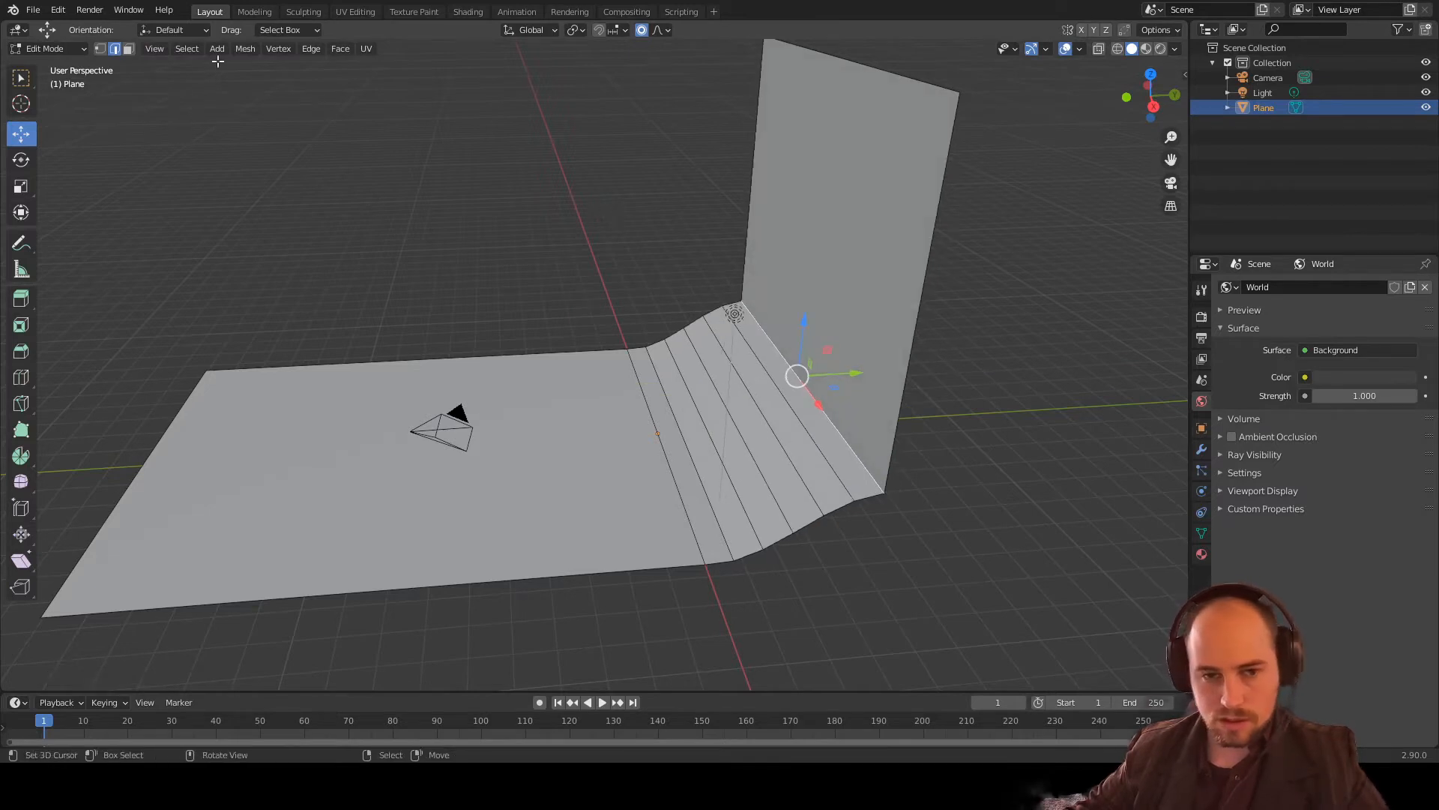
# Step: Switch to face selection and move the upright wall face along negative Y with proportional editing, pulling the strips along
pyautogui.click(127, 48)
pyautogui.click(814, 218)
pyautogui.moveTo(864, 225)
pyautogui.mouseDown()
pyautogui.moveTo(800, 231)
pyautogui.moveTo(841, 238)
pyautogui.mouseUp()
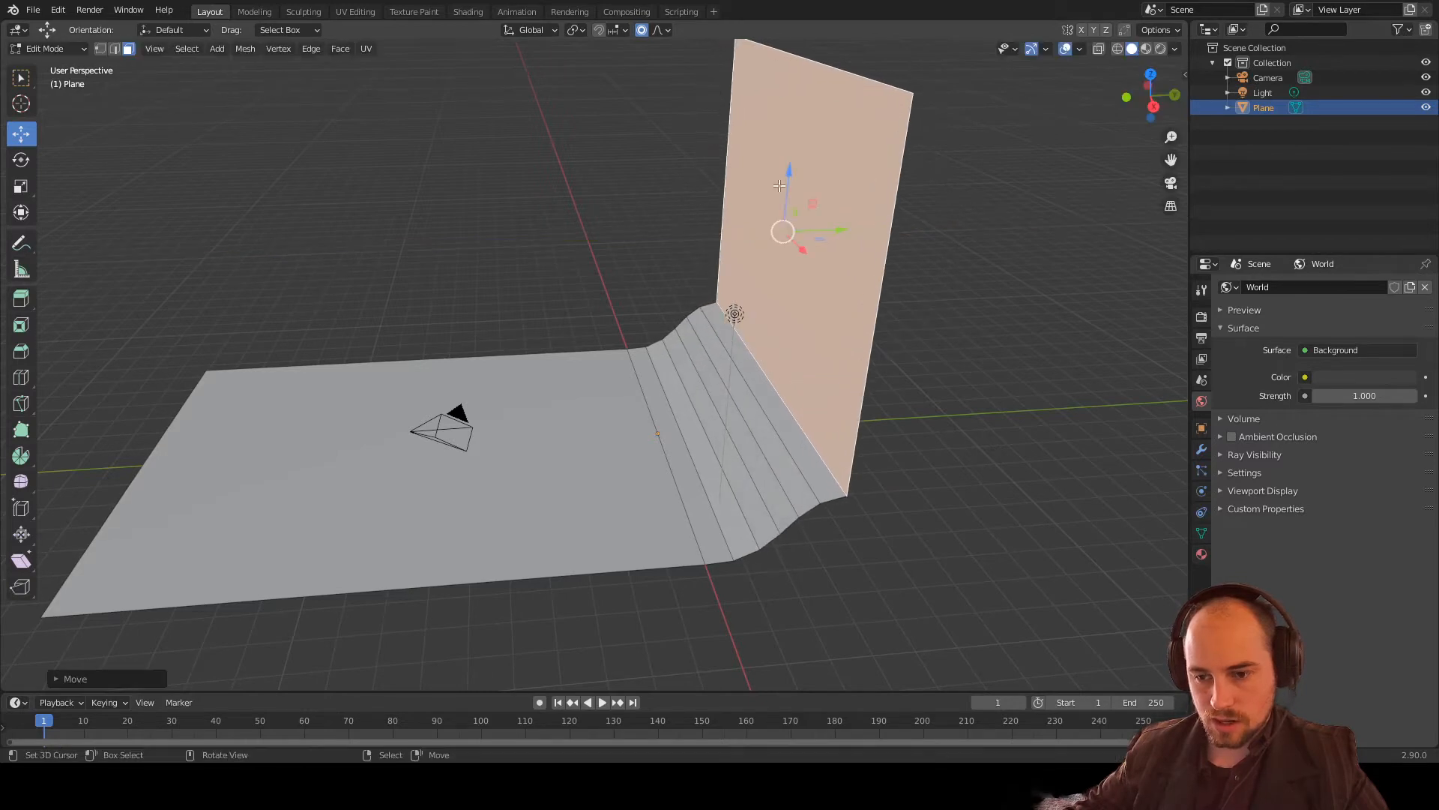
# Step: Turn off proportional editing, then move the wall face slightly further along negative Y and up along Z
pyautogui.click(641, 30)
pyautogui.moveTo(844, 233); pyautogui.dragTo(824, 235)
pyautogui.moveTo(768, 179); pyautogui.dragTo(775, 163)
# Step: Switch to edge selection and nudge three edges of the curved strips along Z and Y to round the floor-to-wall transition
pyautogui.click(753, 416)
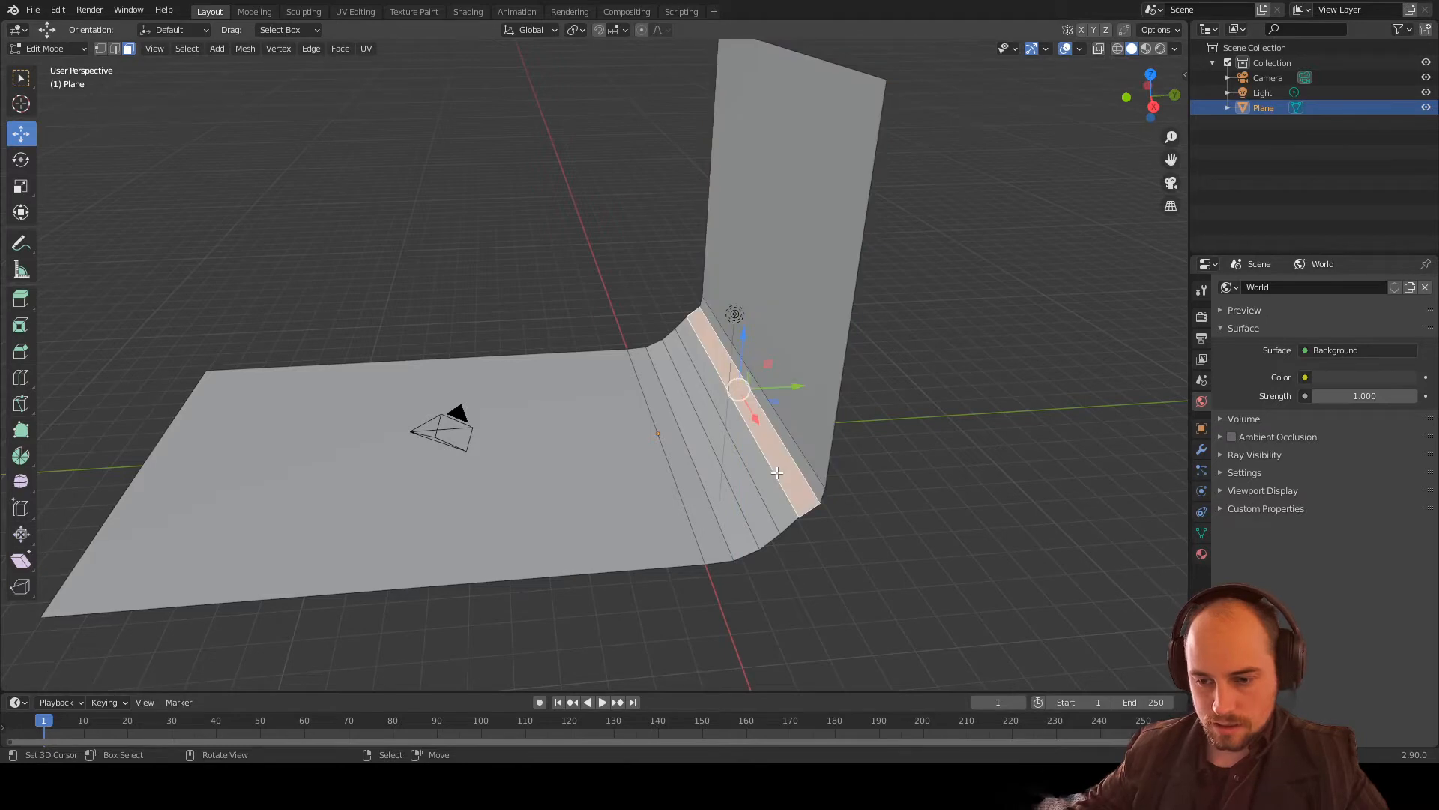
pyautogui.press('2')
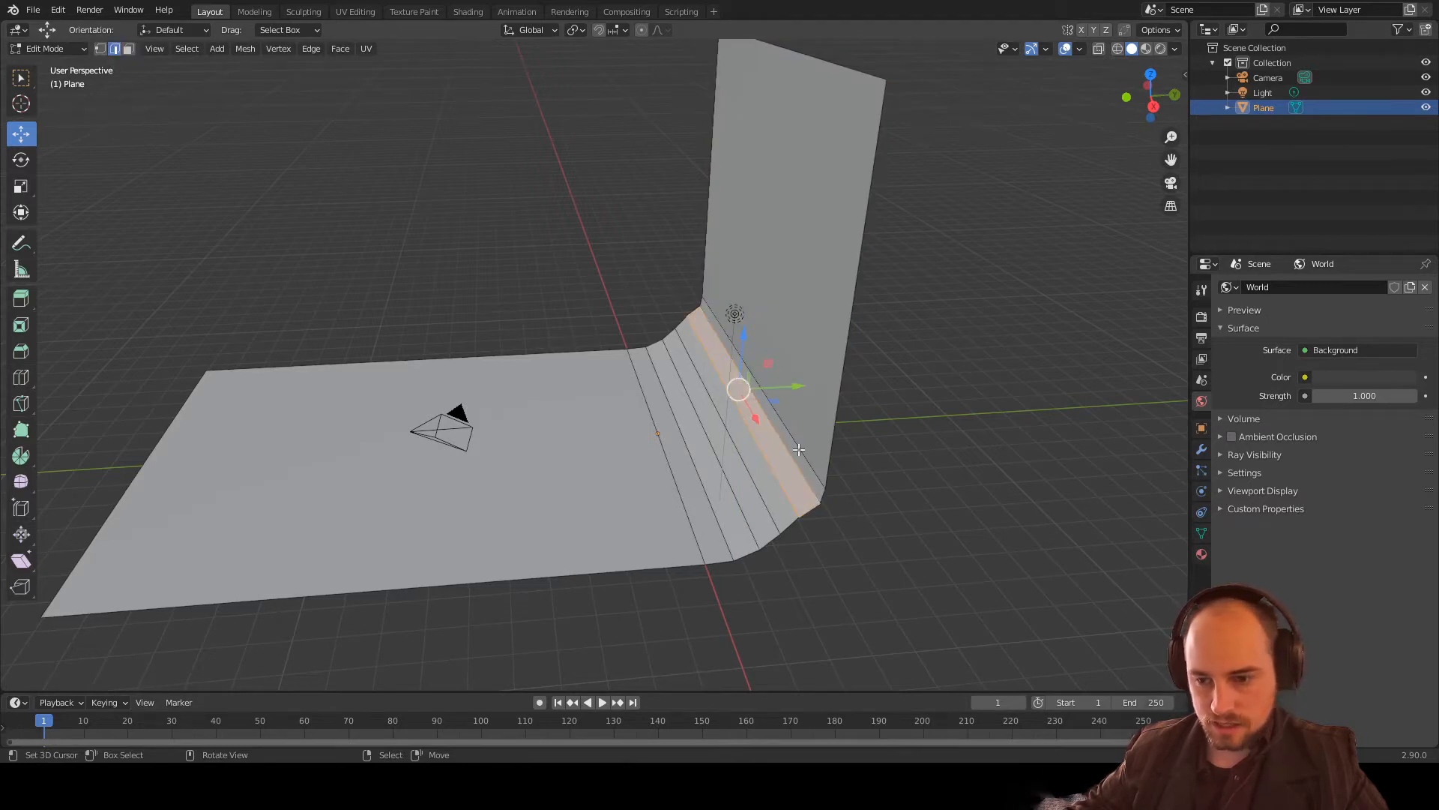
pyautogui.click(773, 454)
pyautogui.moveTo(733, 335); pyautogui.dragTo(737, 344)
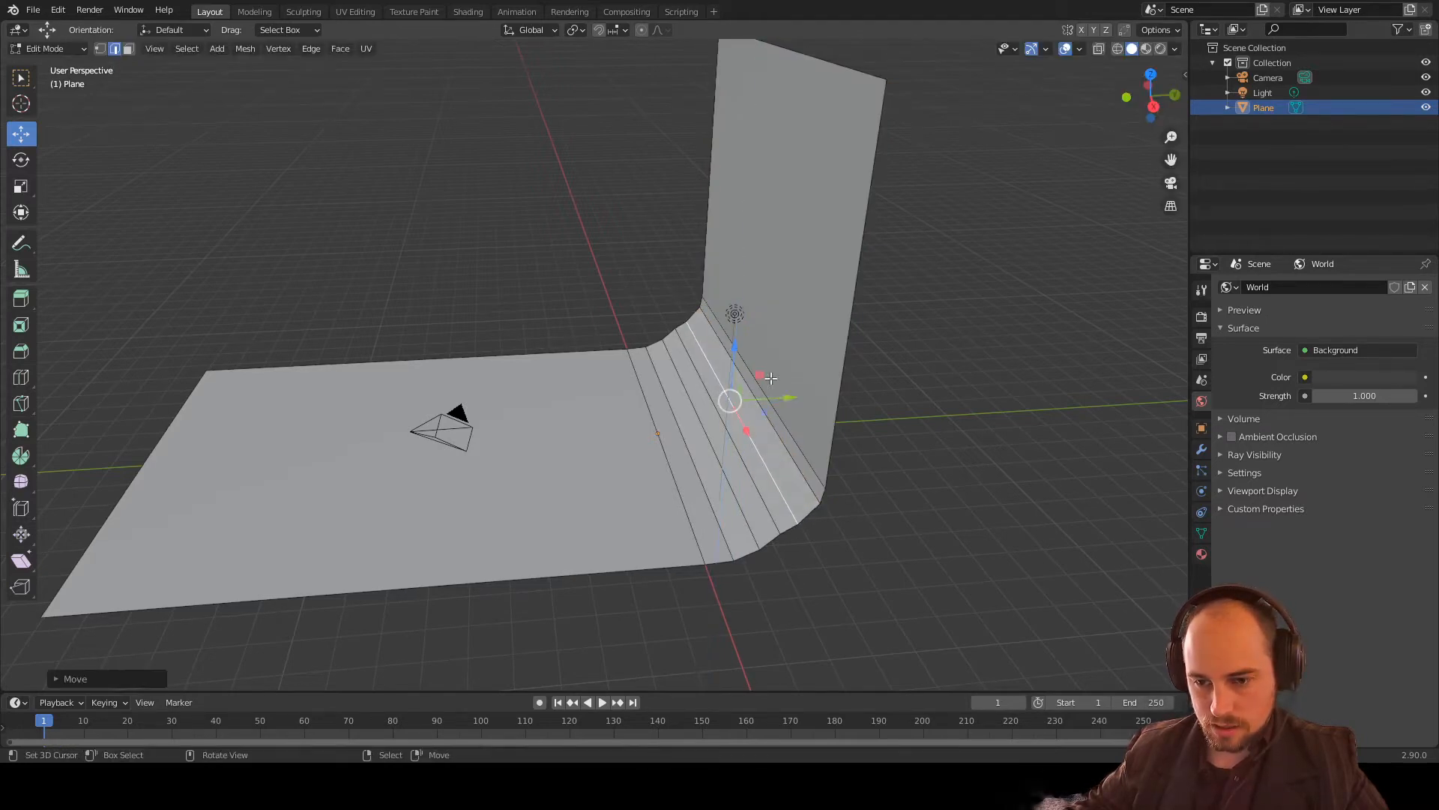
pyautogui.click(754, 479)
pyautogui.moveTo(718, 356); pyautogui.dragTo(717, 362)
pyautogui.moveTo(775, 411); pyautogui.dragTo(780, 411)
pyautogui.rightClick(717, 435)
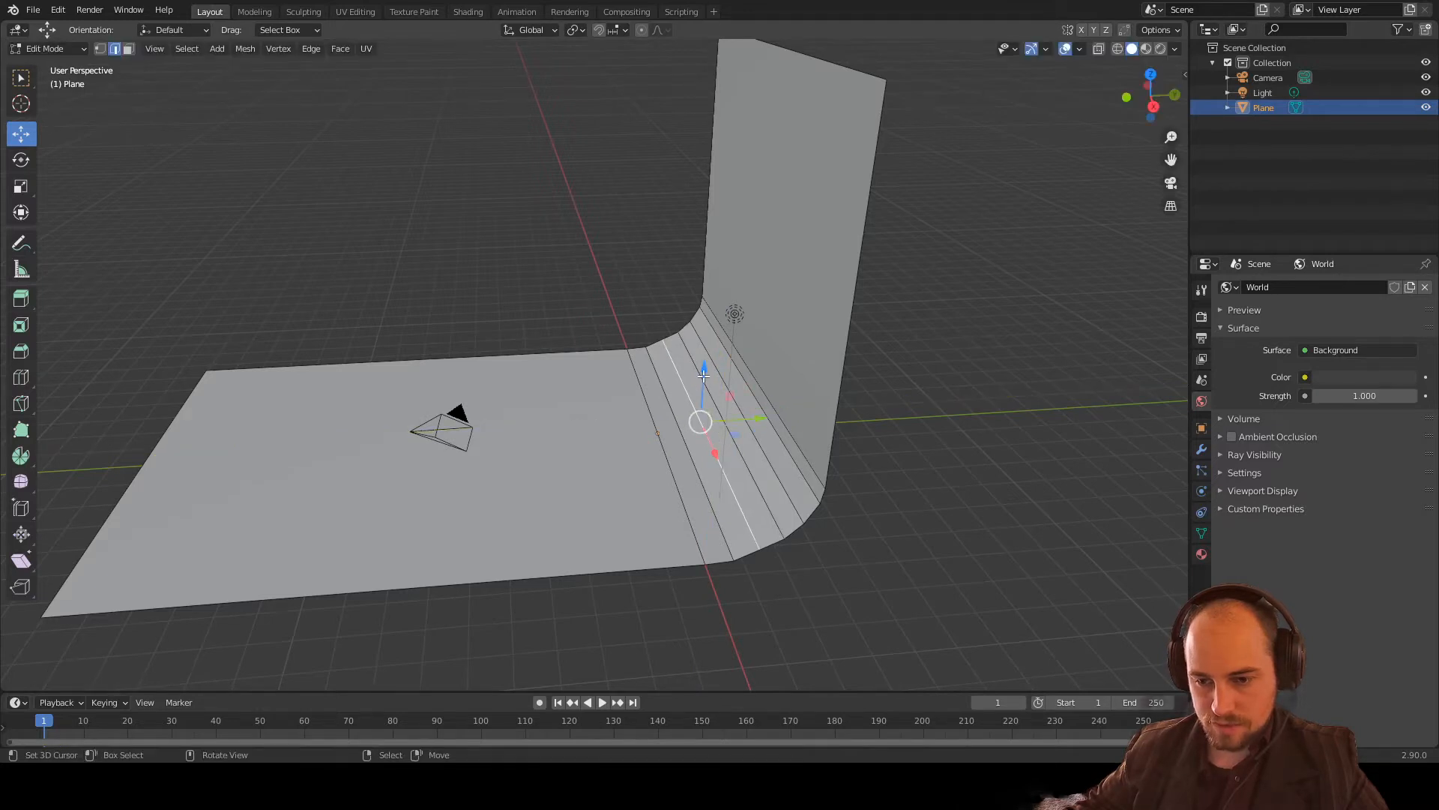
pyautogui.moveTo(703, 375); pyautogui.dragTo(709, 380)
# Step: Leave Edit Mode for Object Mode and inspect the backdrop's curved transition up close
pyautogui.scroll(-1, 800, 404)
pyautogui.moveTo(800, 404); pyautogui.dragTo(817, 352, button='middle')
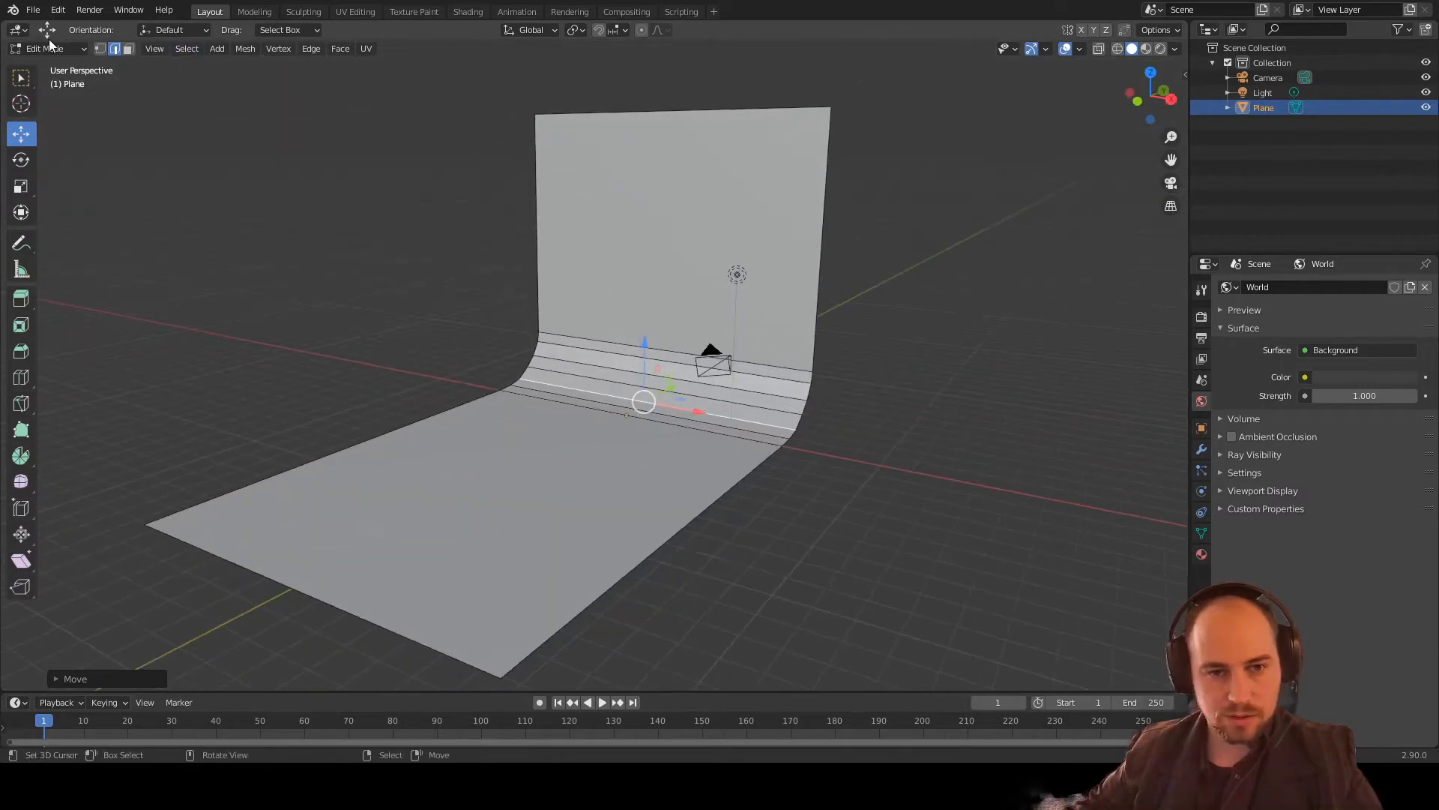
pyautogui.click(48, 46)
pyautogui.click(48, 62)
pyautogui.scroll(4, 654, 424)
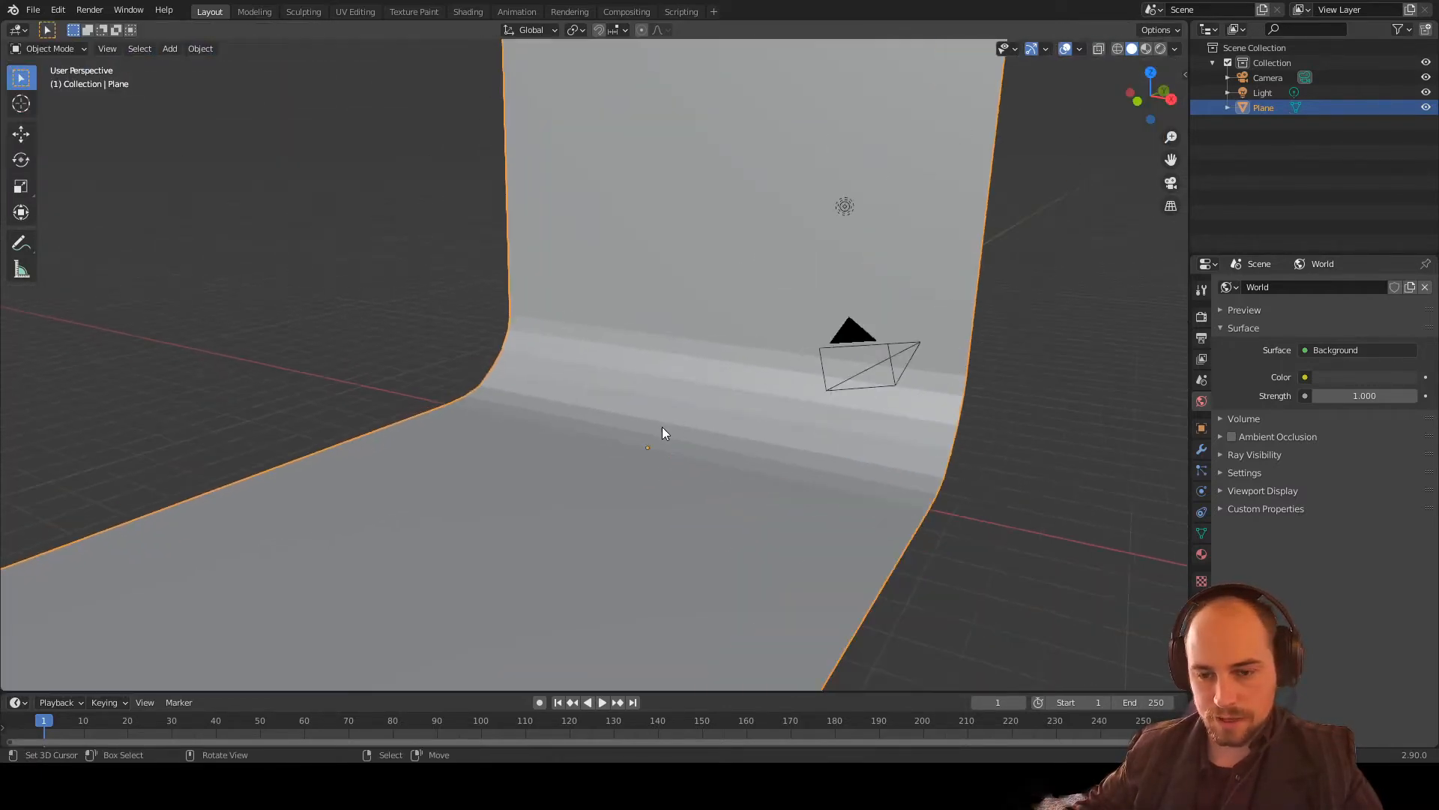
pyautogui.moveTo(663, 433); pyautogui.dragTo(762, 495, button='middle')
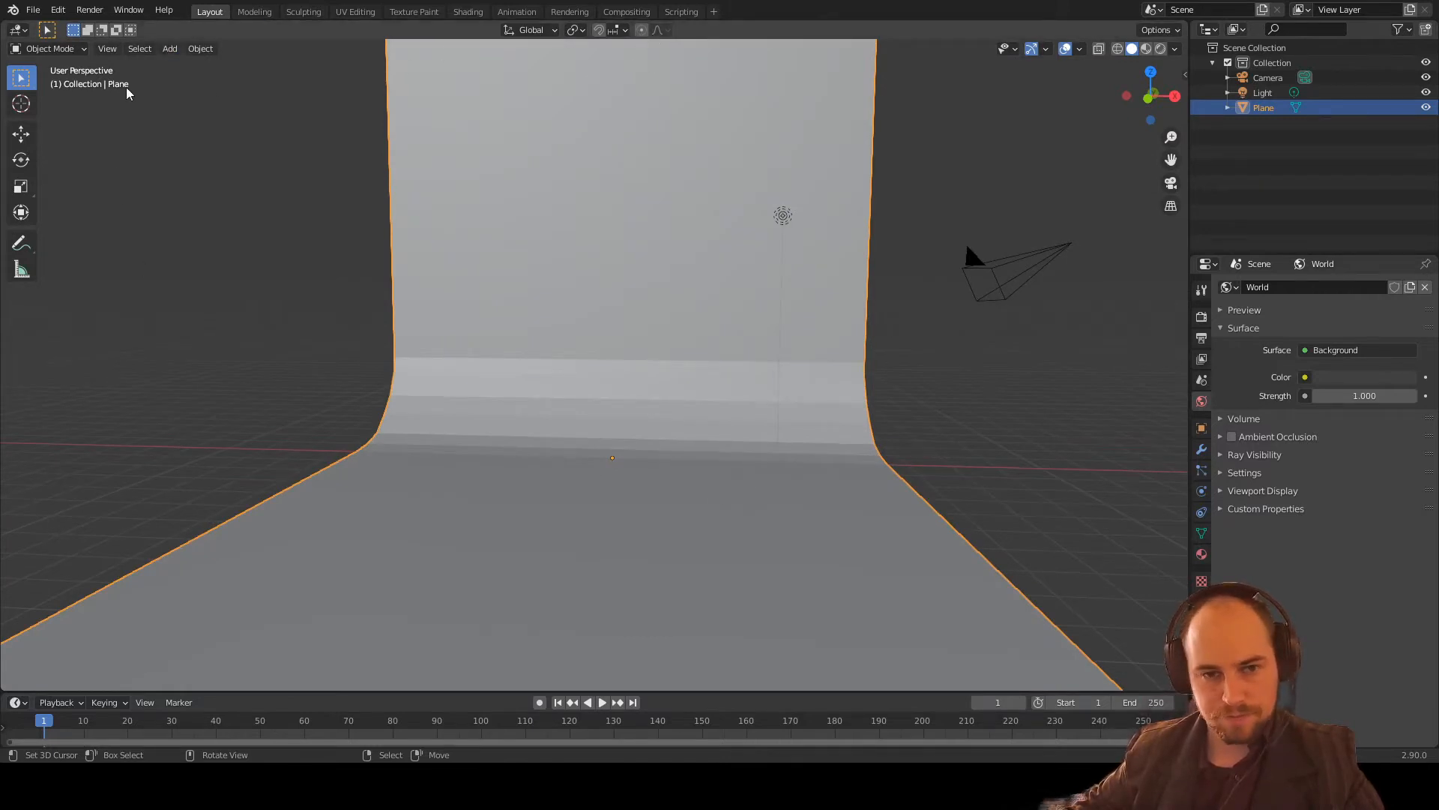
# Step: Apply Shade Smooth to the backdrop plane and check the curve's shading
pyautogui.click(194, 51)
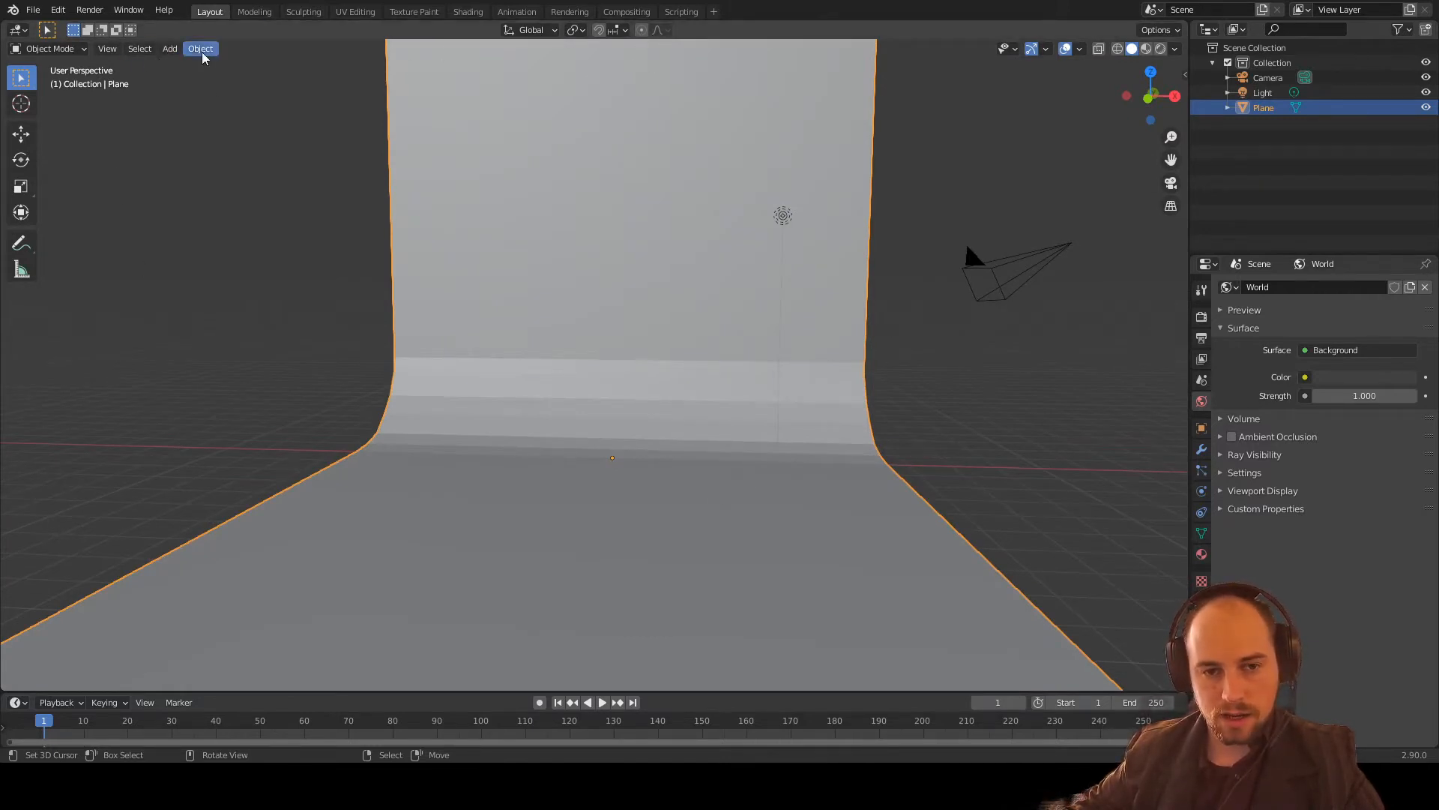
pyautogui.click(201, 49)
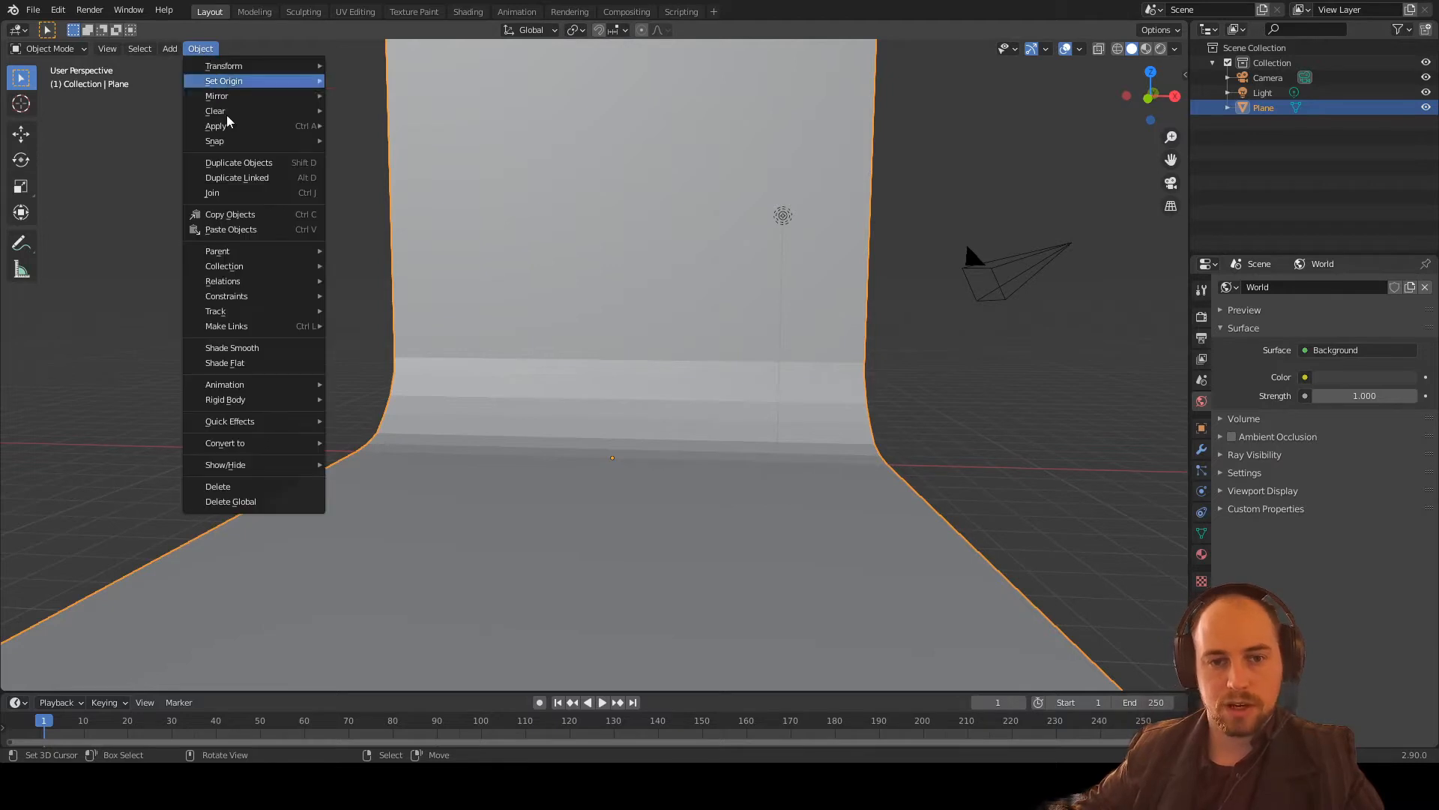
pyautogui.click(264, 348)
pyautogui.moveTo(325, 363); pyautogui.dragTo(605, 405, button='middle')
pyautogui.moveTo(774, 314); pyautogui.dragTo(695, 391, button='middle')
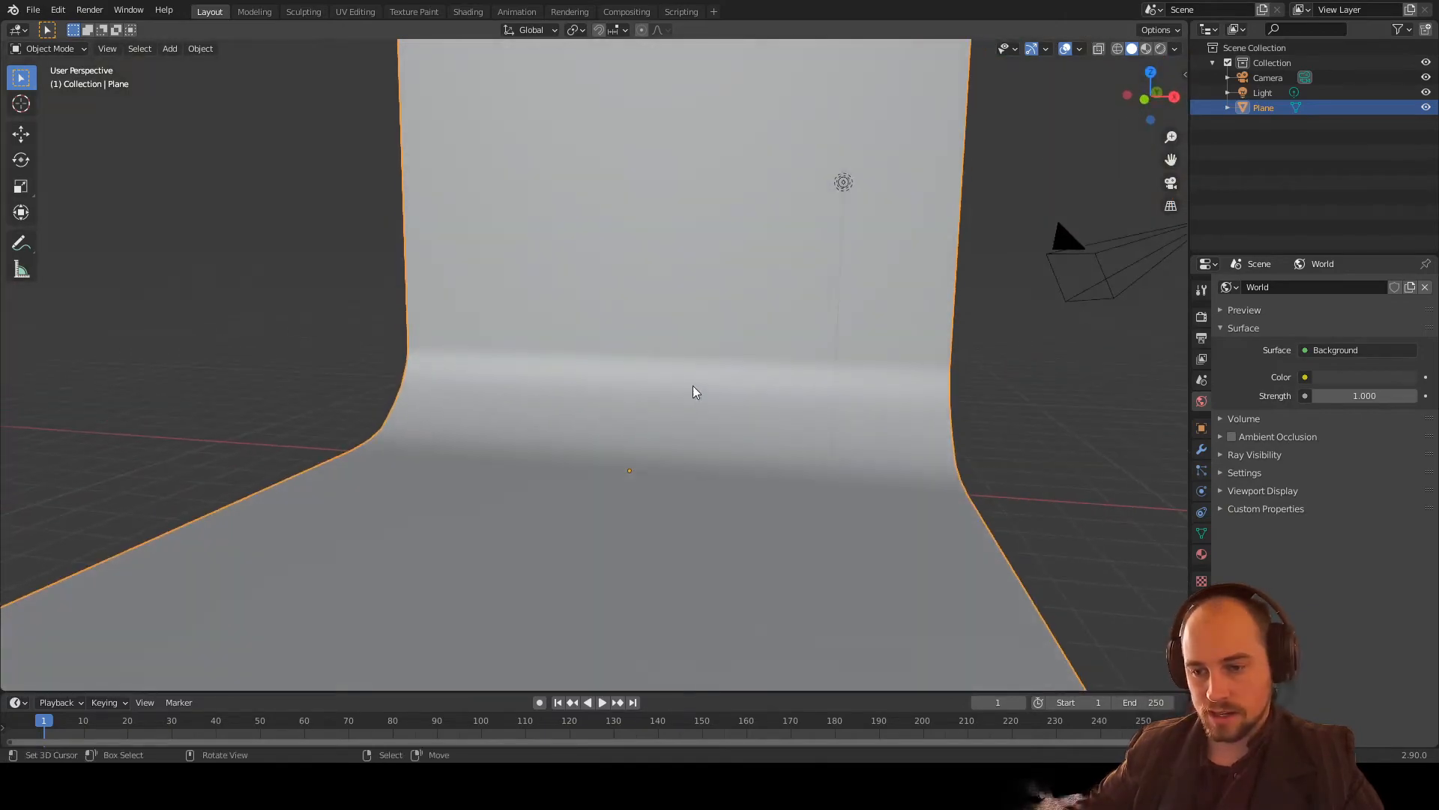
# Step: Switch the viewport to rendered shading and examine the lit backdrop and its curve from several angles and distances
pyautogui.click(1161, 49)
pyautogui.scroll(3, 726, 409)
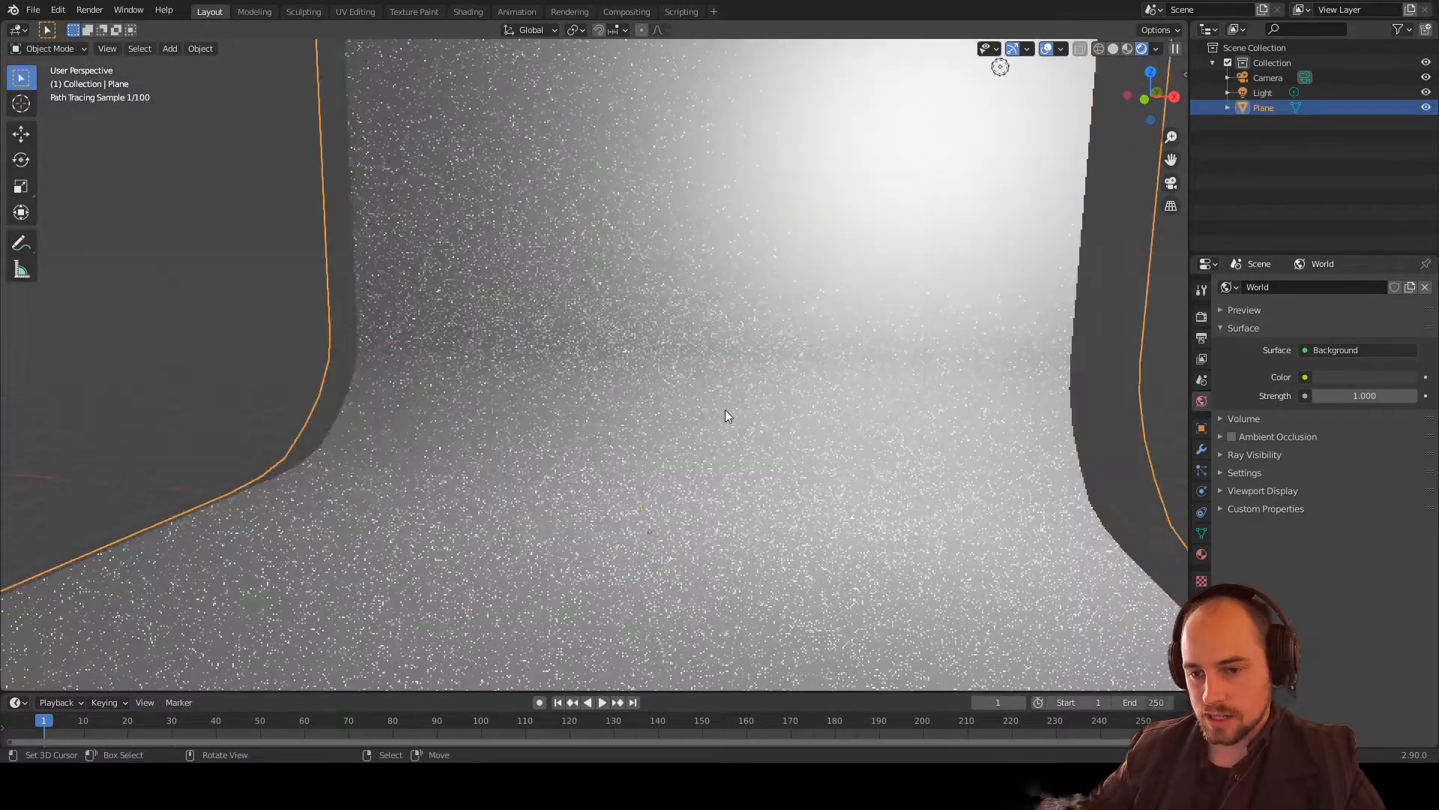
pyautogui.scroll(-1, 725, 409)
pyautogui.moveTo(726, 409)
pyautogui.mouseDown(button='middle')
pyautogui.moveTo(744, 389)
pyautogui.moveTo(778, 401)
pyautogui.moveTo(758, 418)
pyautogui.moveTo(803, 417)
pyautogui.moveTo(788, 491)
pyautogui.mouseUp(button='middle')
pyautogui.scroll(-2, 796, 386)
pyautogui.scroll(-4, 802, 413)
pyautogui.scroll(2, 802, 410)
pyautogui.scroll(-2, 791, 470)
pyautogui.scroll(3, 791, 471)
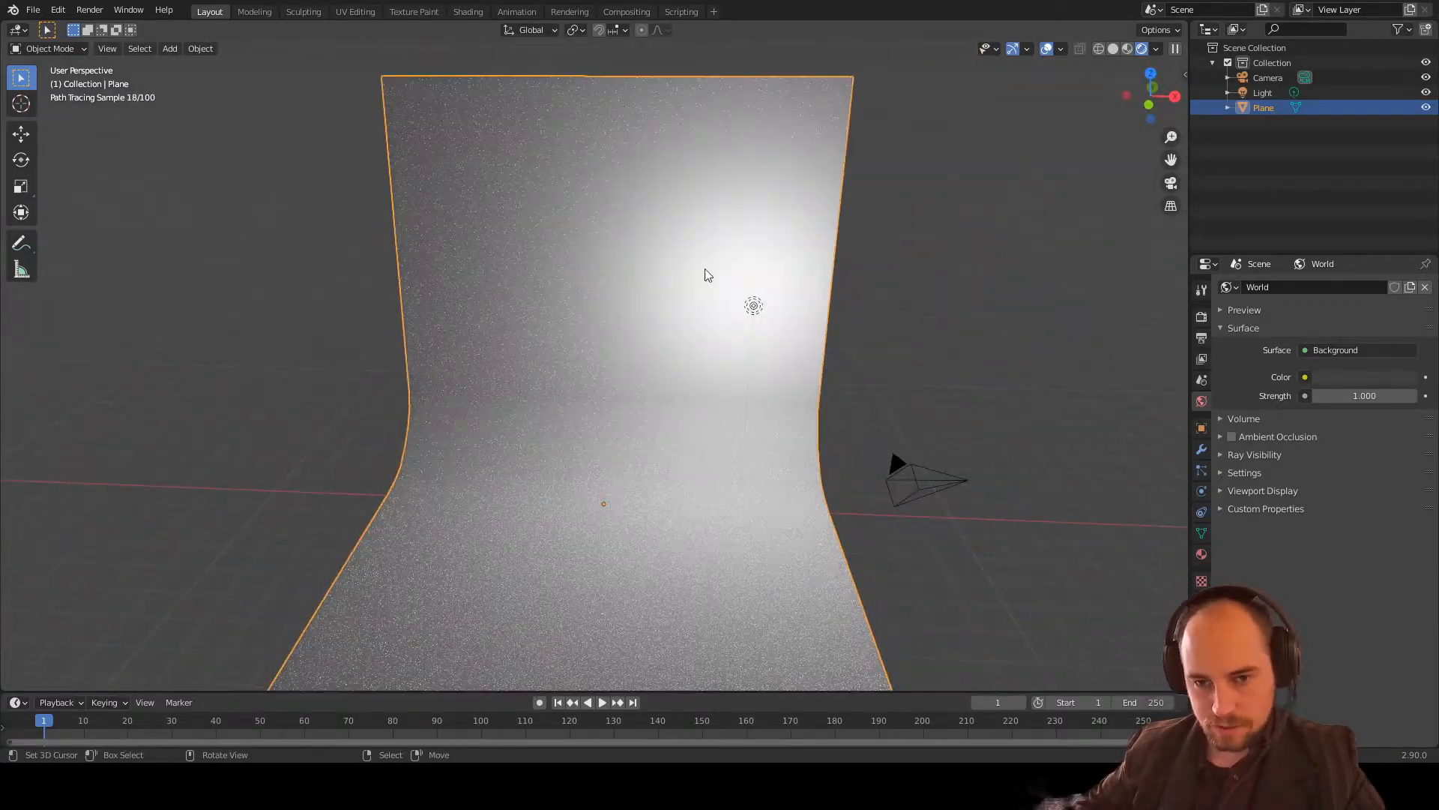
pyautogui.scroll(-2, 913, 360)
pyautogui.moveTo(913, 359)
pyautogui.mouseDown(button='middle')
pyautogui.moveTo(803, 369)
pyautogui.moveTo(970, 378)
pyautogui.moveTo(763, 354)
pyautogui.moveTo(867, 360)
pyautogui.mouseUp(button='middle')
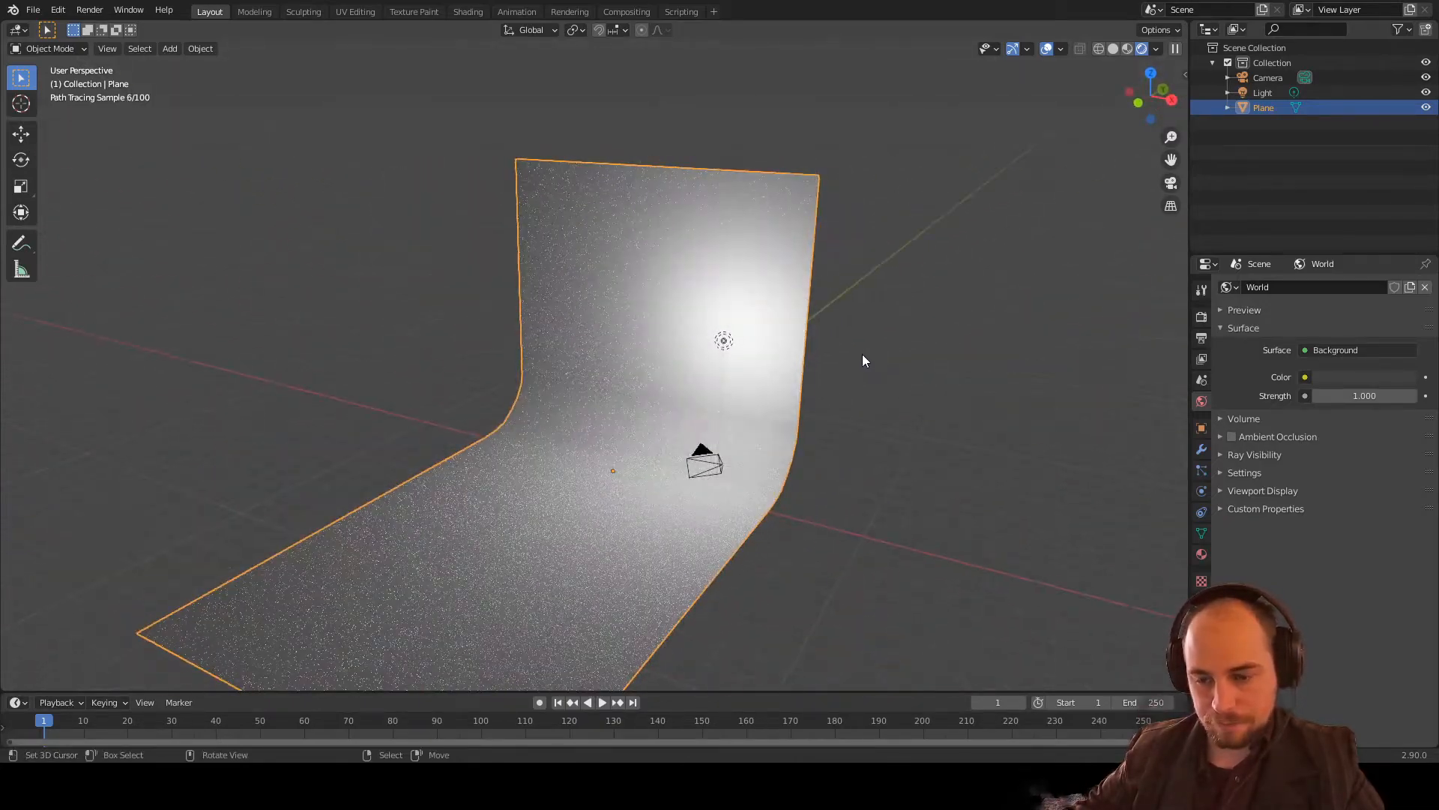
pyautogui.scroll(3, 840, 443)
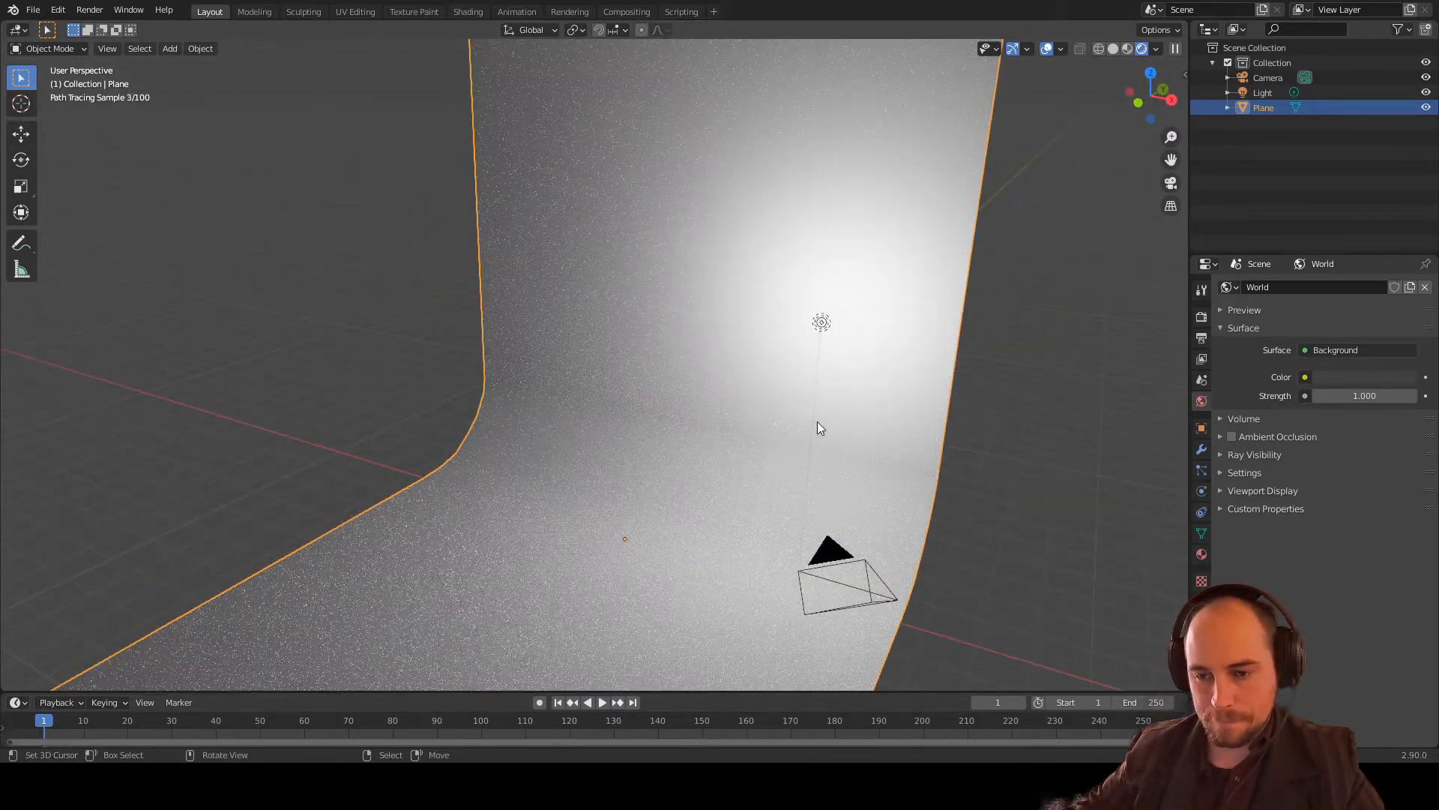
# Step: Hide the backdrop plane in the viewport and place the 3D cursor by eye at the crossing of the X and Y axes
pyautogui.click(1427, 107)
pyautogui.moveTo(411, 364); pyautogui.dragTo(628, 491, button='middle')
pyautogui.keyDown('shift'); pyautogui.rightClick(619, 508); pyautogui.keyUp('shift')
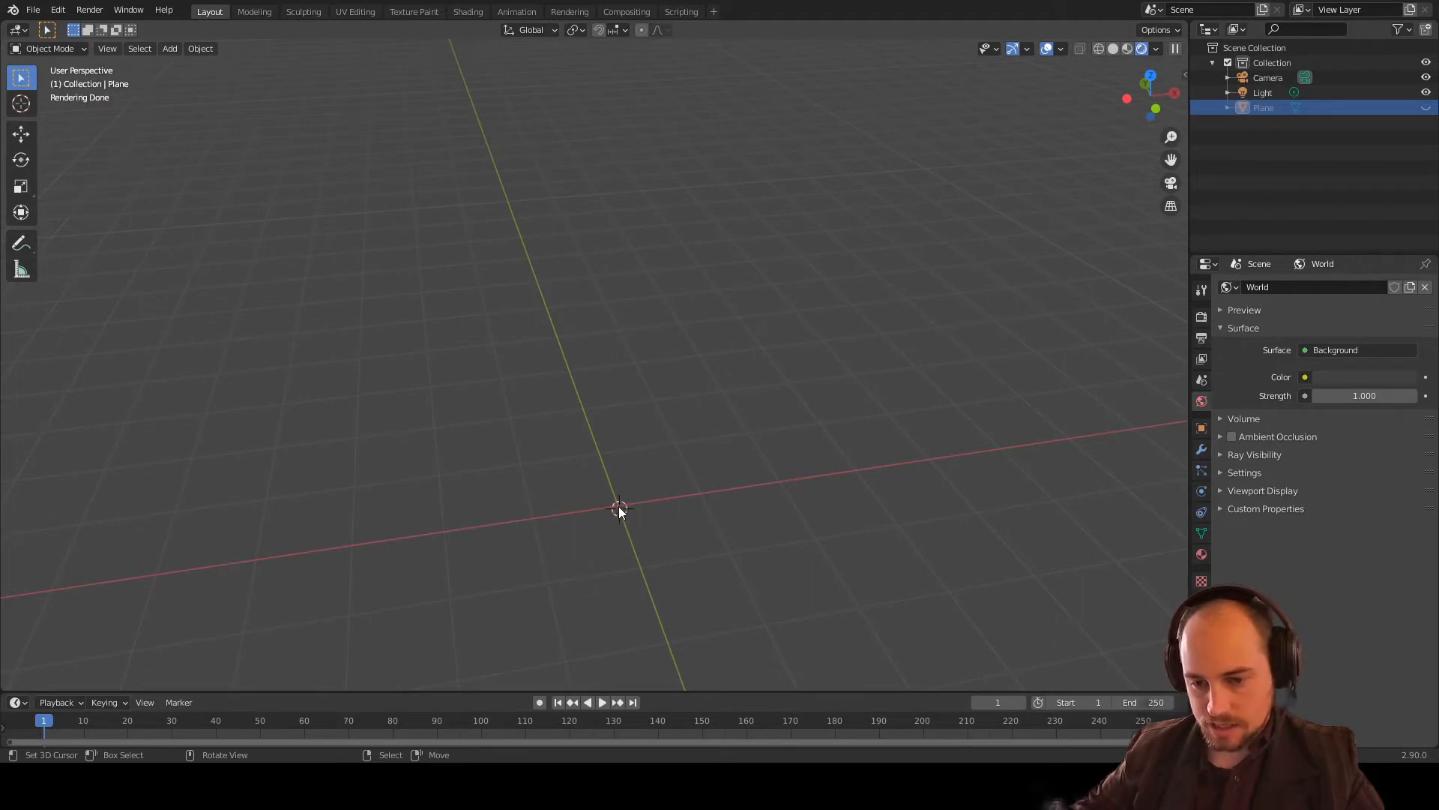
pyautogui.moveTo(619, 509)
pyautogui.mouseDown(button='middle')
pyautogui.moveTo(607, 498)
pyautogui.moveTo(644, 491)
pyautogui.mouseUp(button='middle')
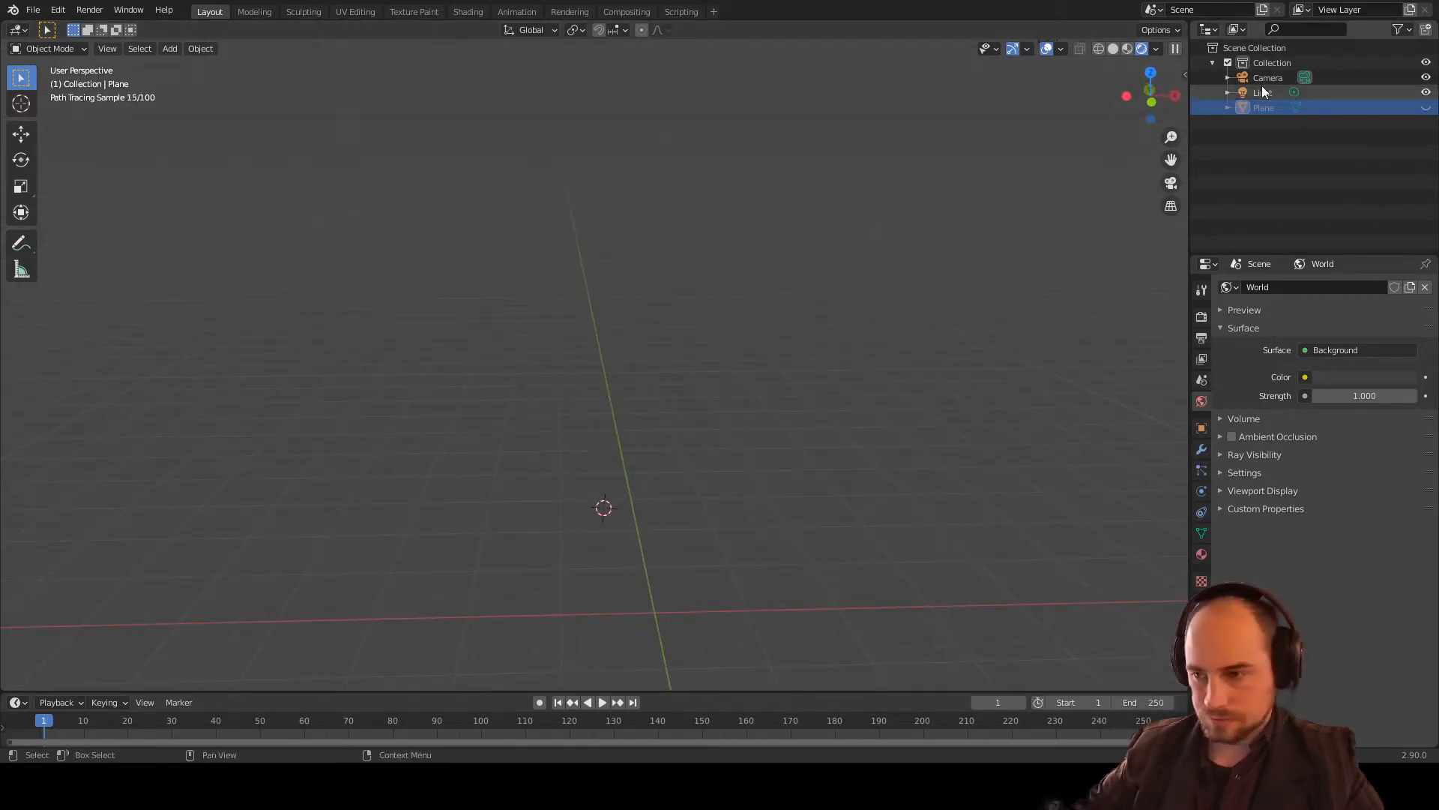
# Step: Set the 3D cursor's X, Y and Z location to 0 m so it sits exactly at the world origin
pyautogui.click(1186, 75)
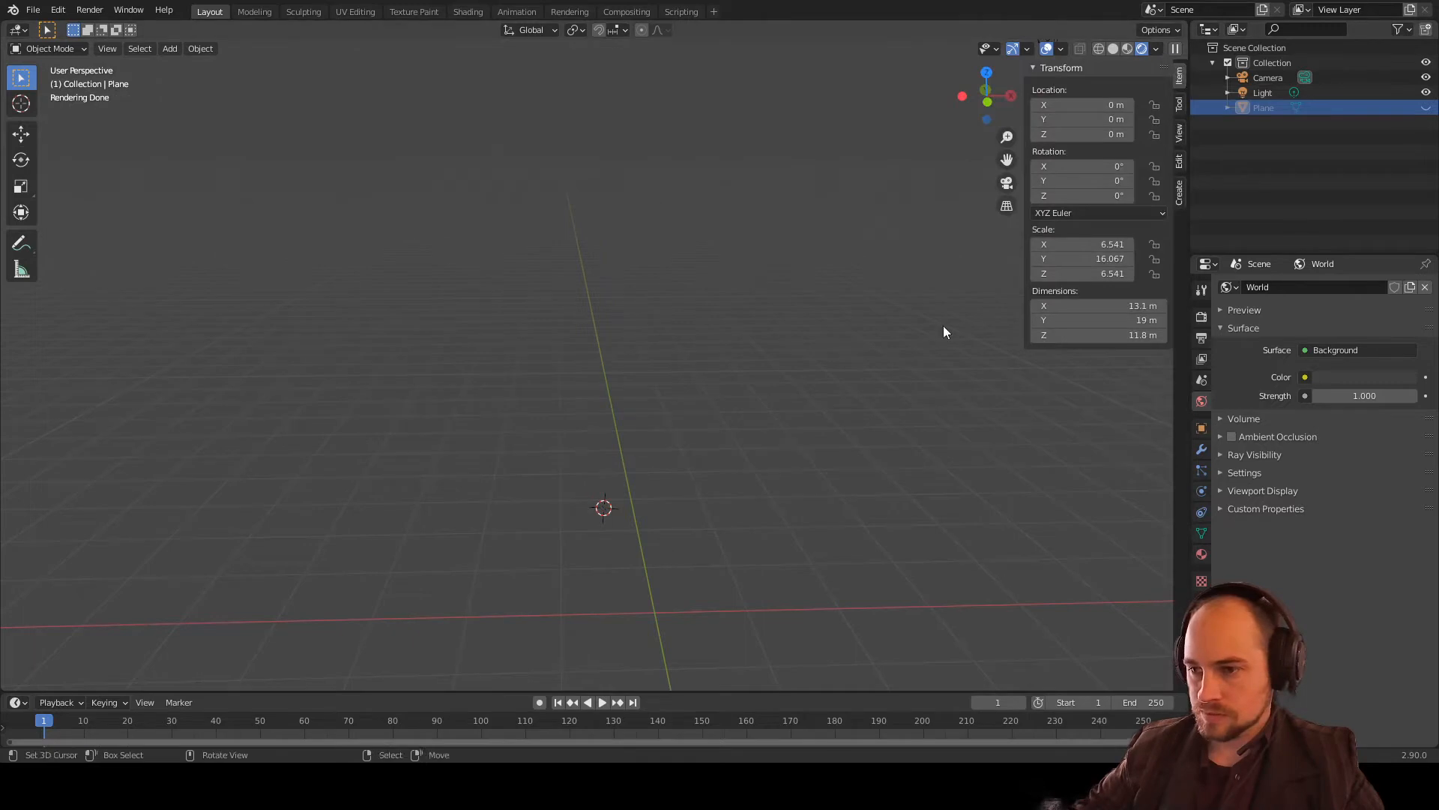
pyautogui.click(1182, 163)
pyautogui.click(1182, 131)
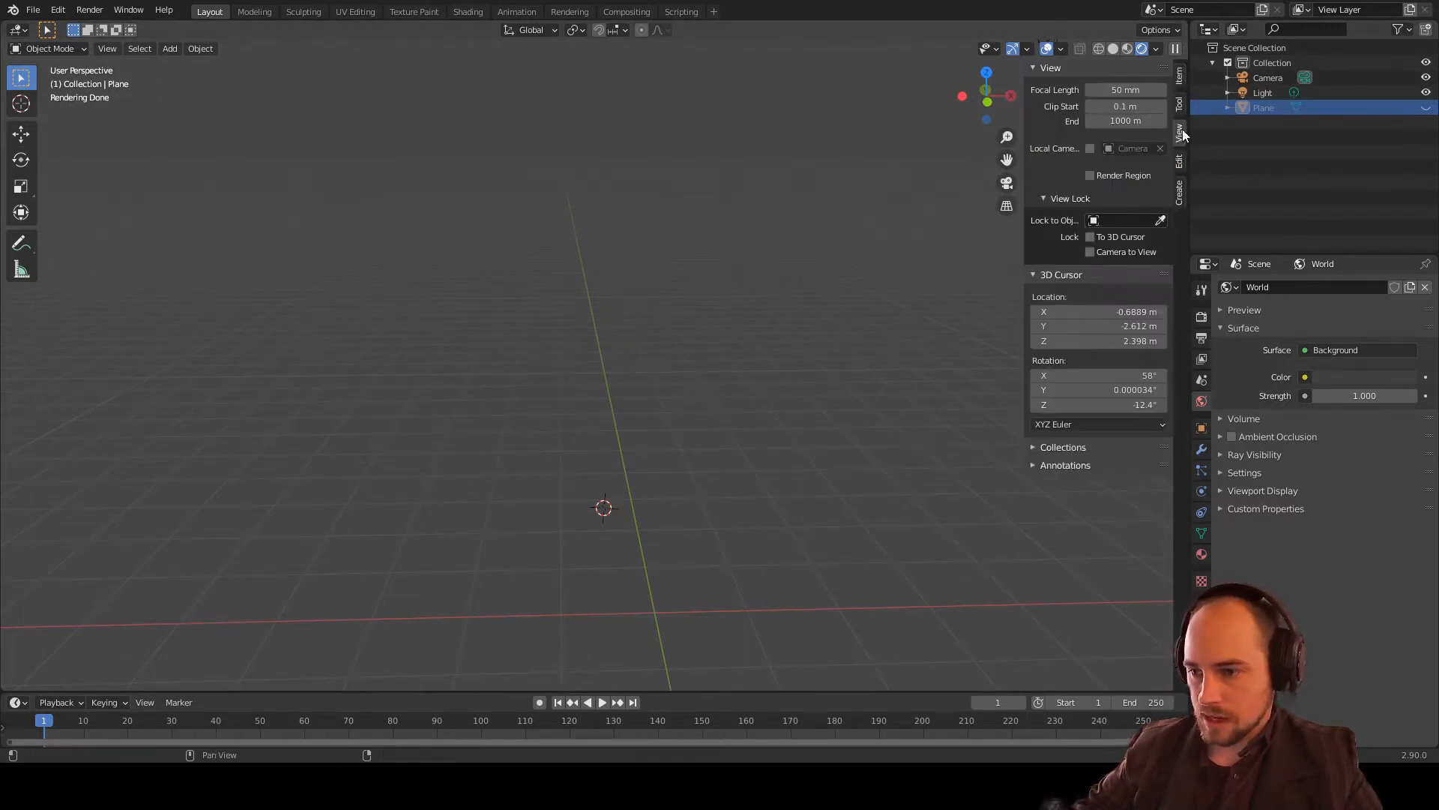
pyautogui.click(1121, 311)
pyautogui.write('0')
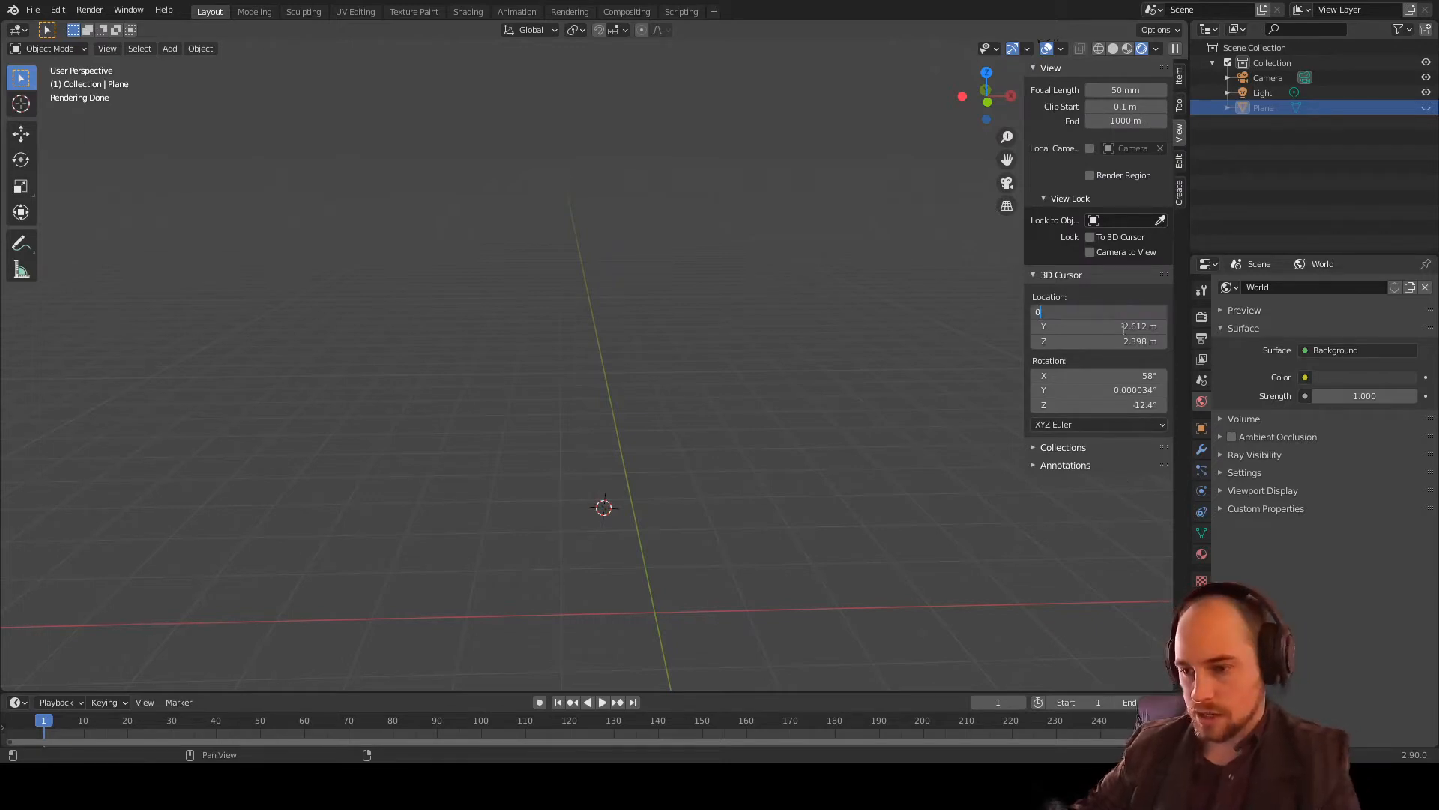
pyautogui.press('Tab')
pyautogui.write('0')
pyautogui.press('Tab')
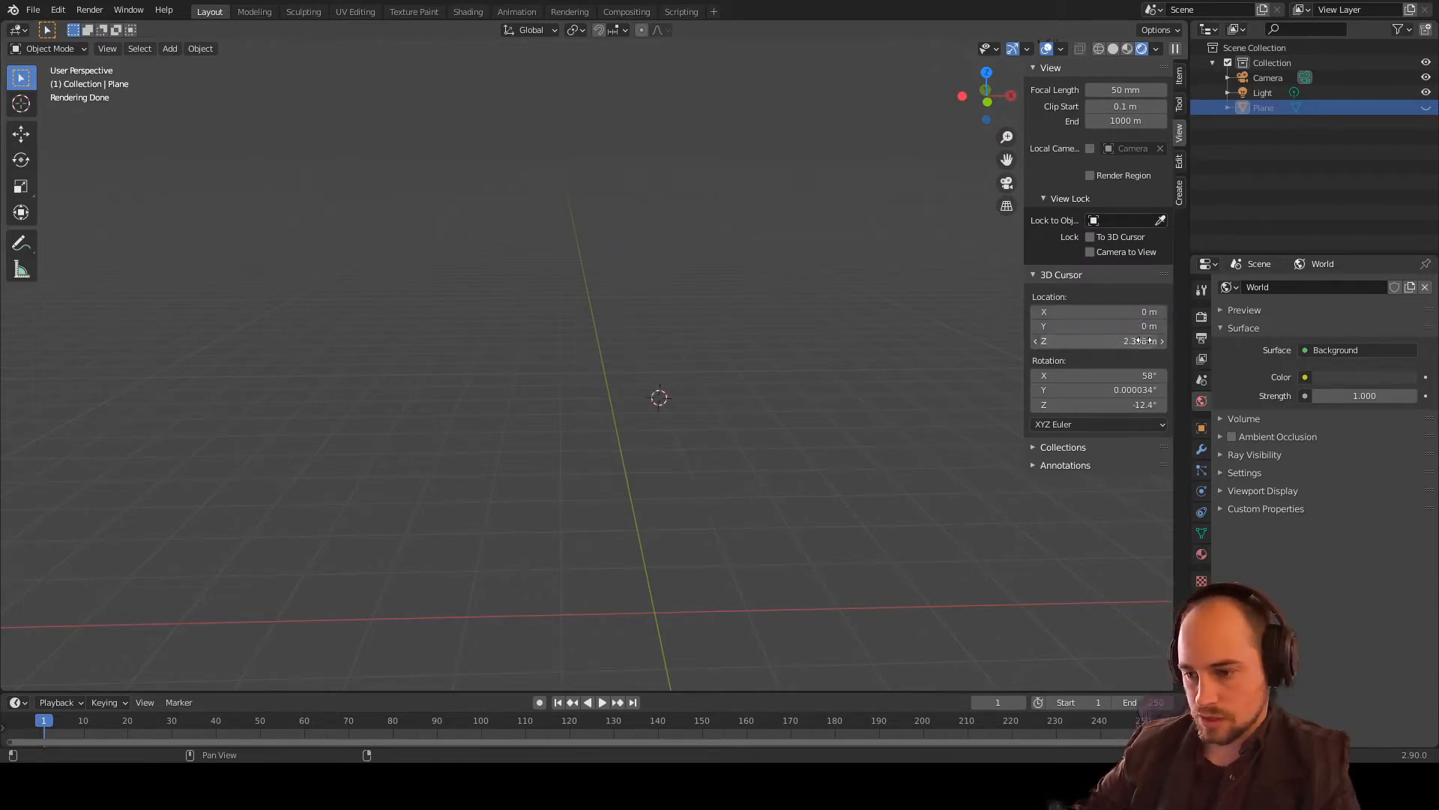
pyautogui.write('0')
pyautogui.press('Return')
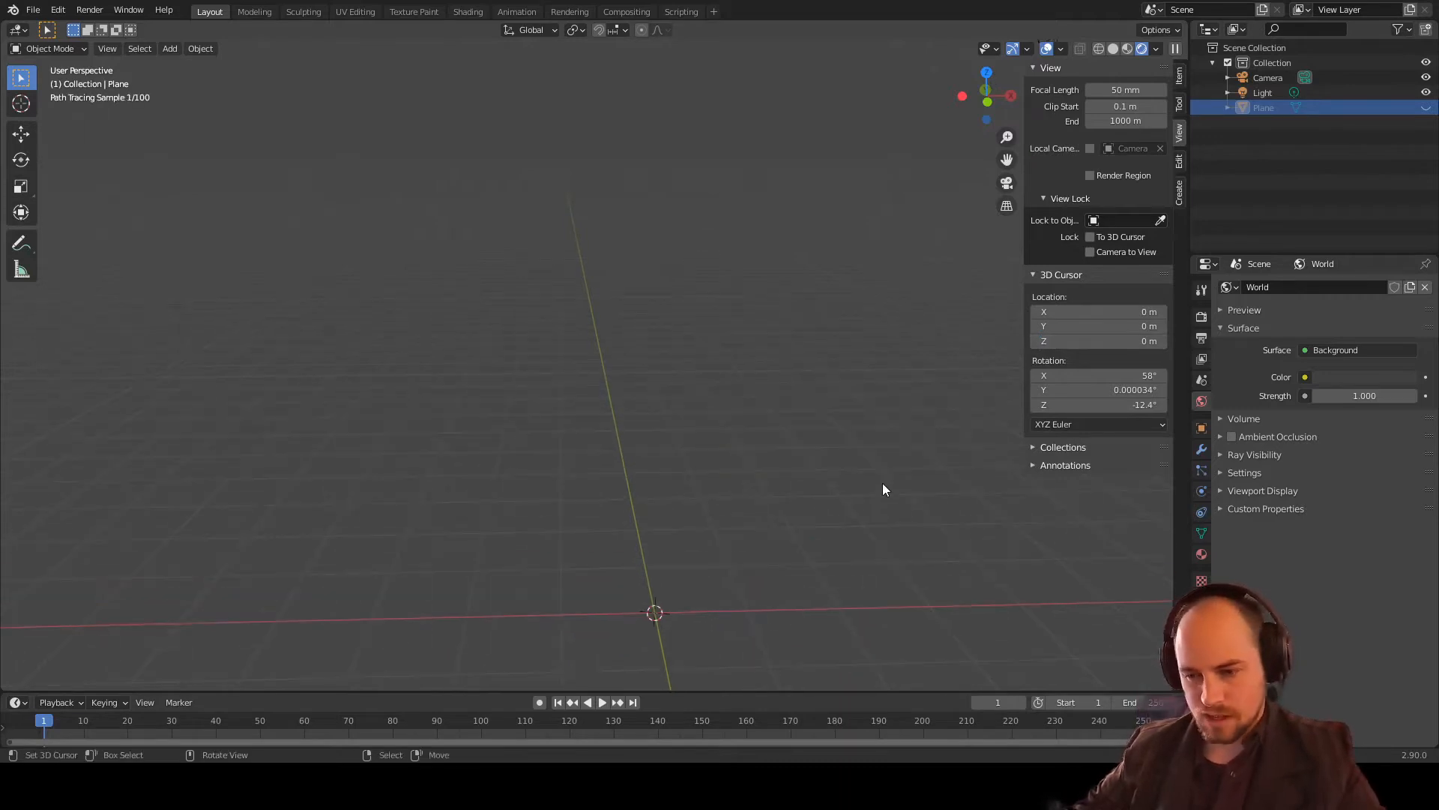
pyautogui.moveTo(883, 488)
pyautogui.mouseDown(button='middle')
pyautogui.moveTo(713, 570)
pyautogui.moveTo(463, 367)
pyautogui.mouseUp(button='middle')
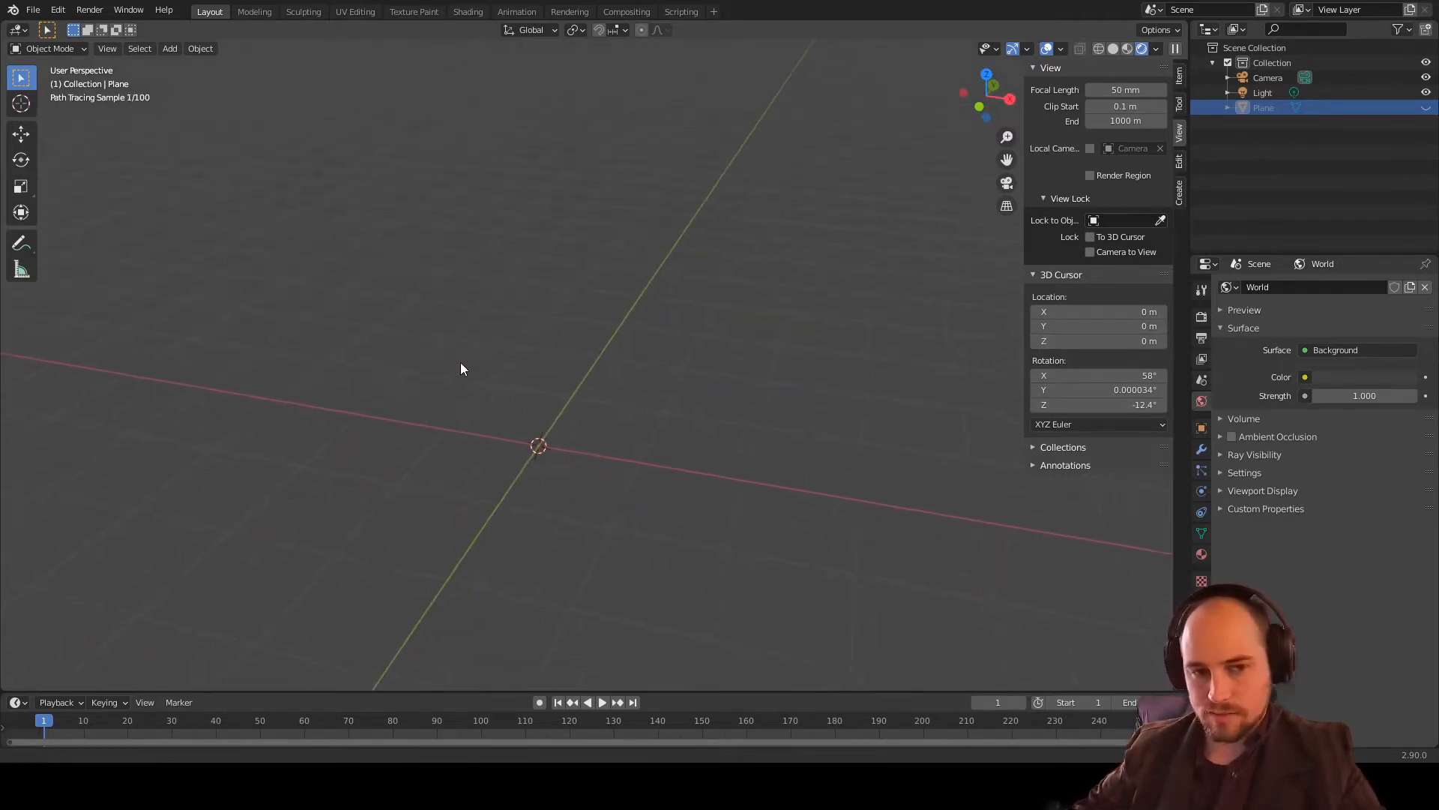
# Step: Switch the viewport to solid shading and add a cube mesh at the 3D cursor
pyautogui.click(173, 48)
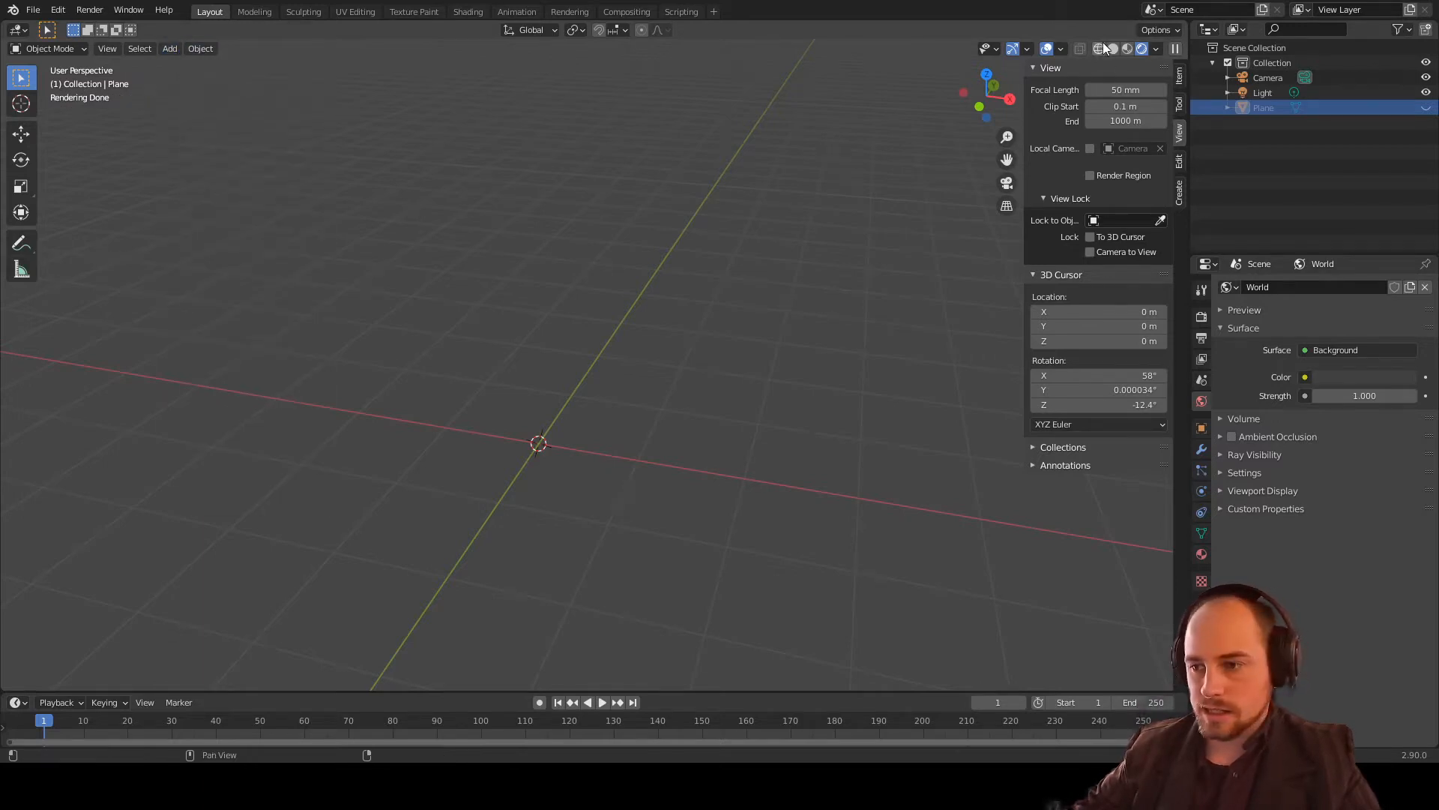
pyautogui.click(1114, 47)
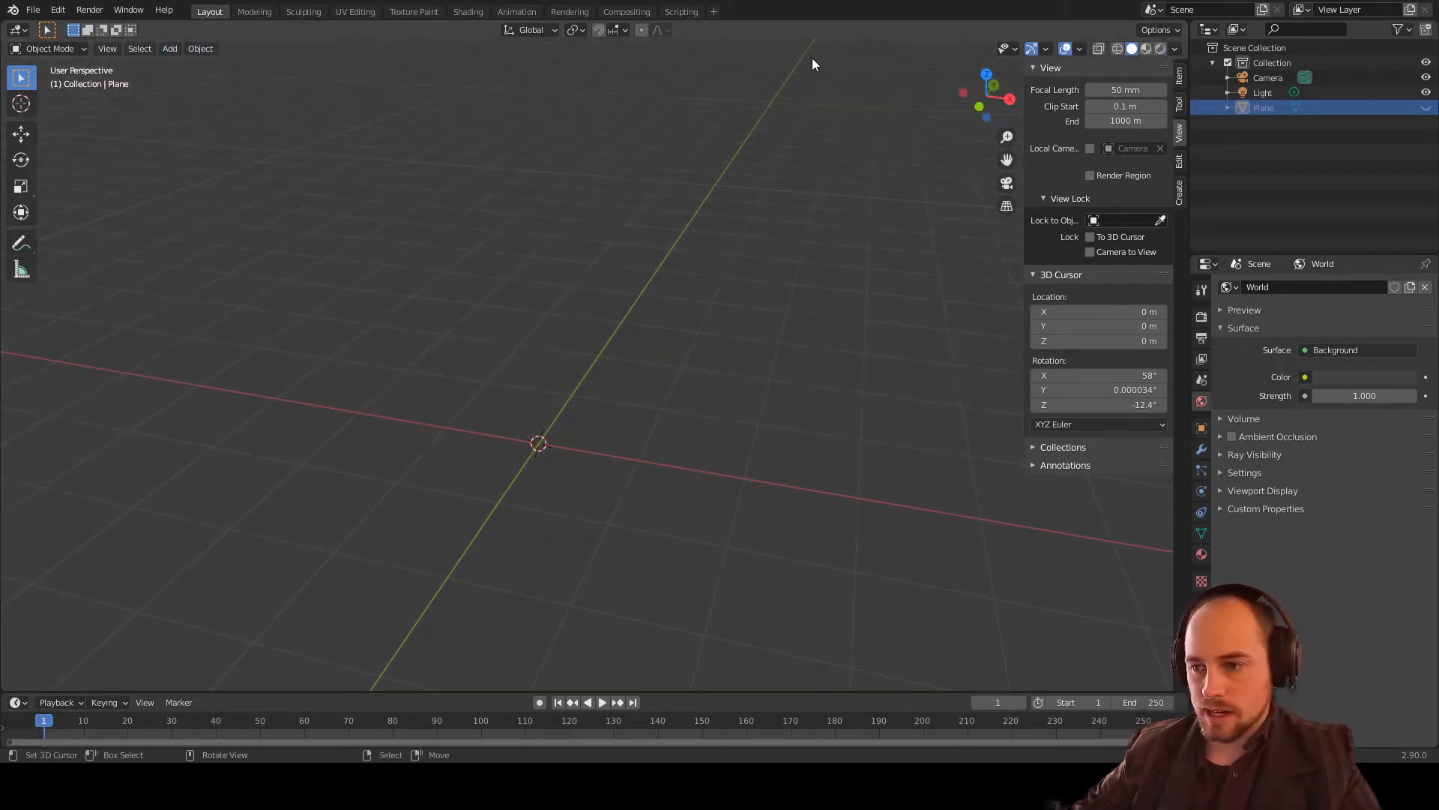
pyautogui.click(170, 50)
pyautogui.moveTo(186, 65)
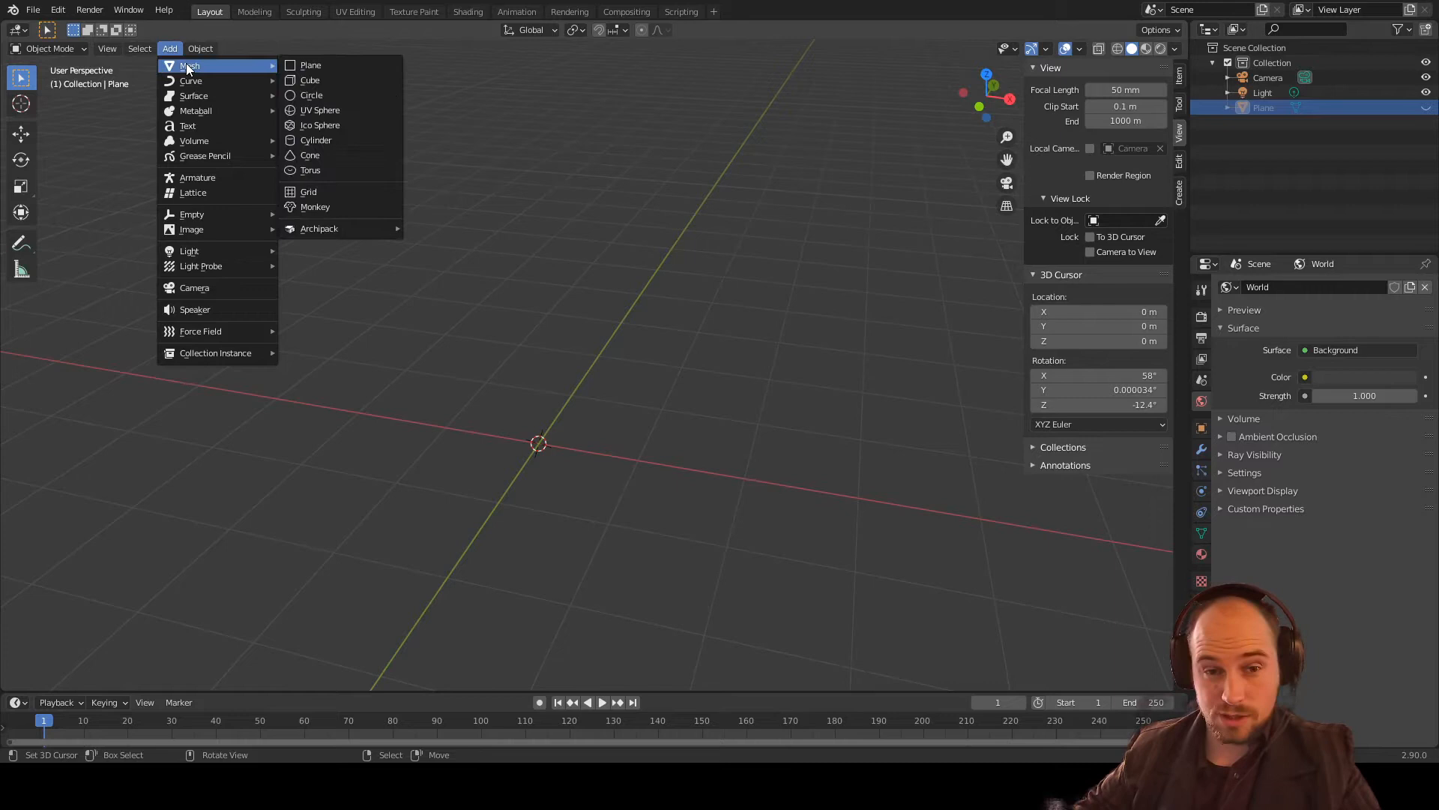
pyautogui.click(305, 79)
# Step: Examine the new cube's placement at the origin from several angles and distances
pyautogui.scroll(2, 498, 264)
pyautogui.moveTo(498, 264); pyautogui.dragTo(532, 238, button='middle')
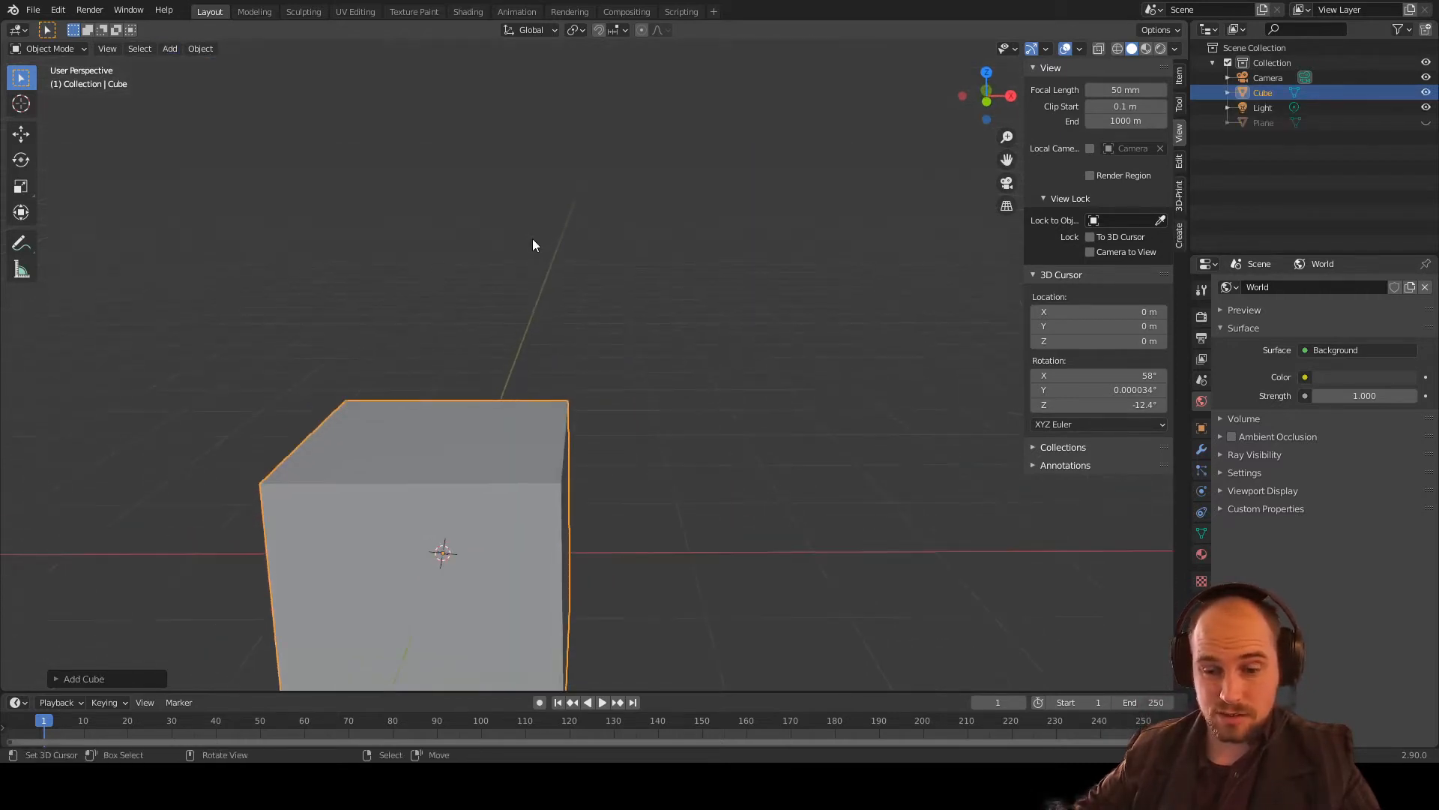
pyautogui.scroll(-4, 532, 239)
pyautogui.keyDown('shift'); pyautogui.moveTo(349, 340); pyautogui.dragTo(493, 312, button='middle'); pyautogui.keyUp('shift')
pyautogui.scroll(2, 505, 349)
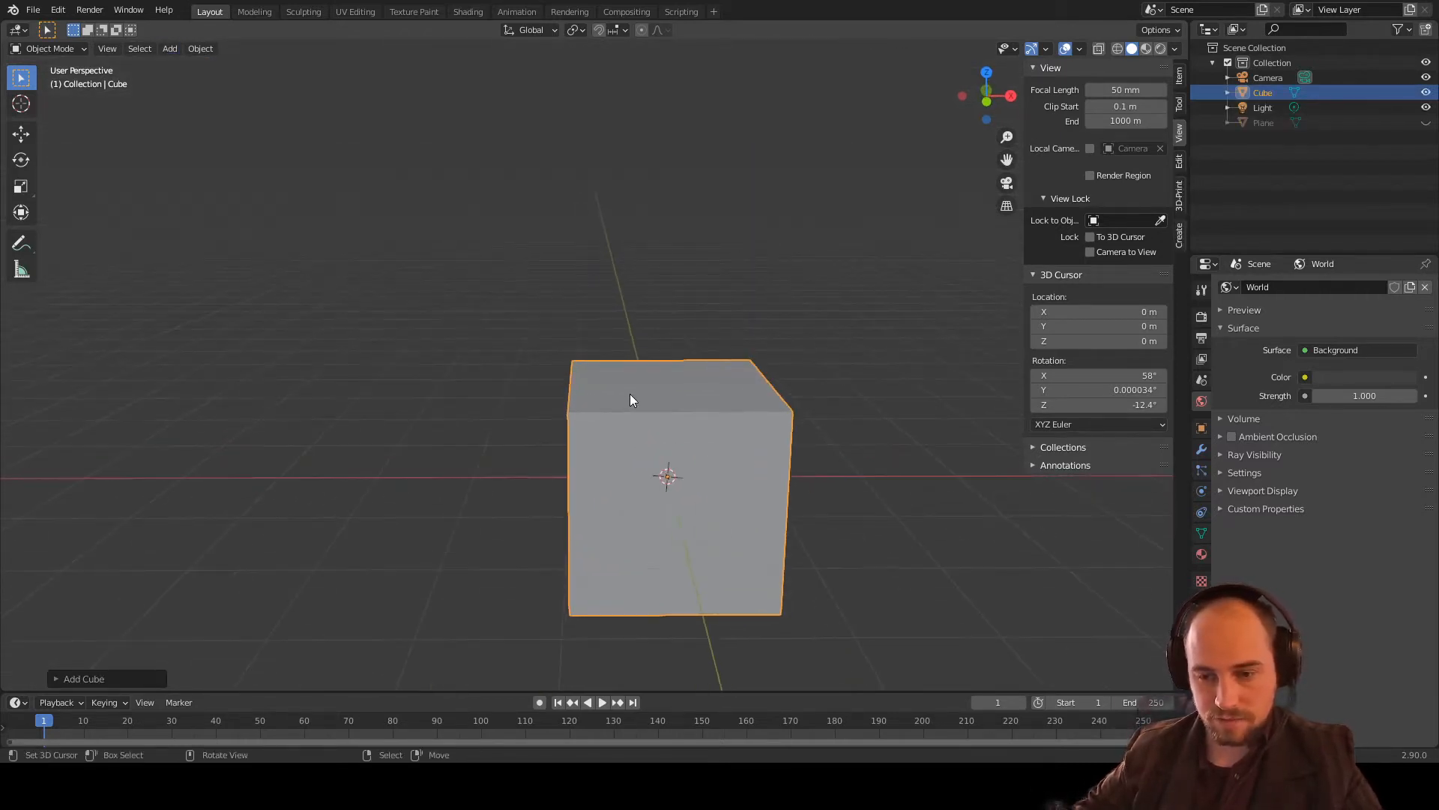
pyautogui.scroll(1, 630, 393)
pyautogui.moveTo(629, 394); pyautogui.dragTo(596, 369, button='middle')
pyautogui.moveTo(204, 158); pyautogui.dragTo(448, 304, button='middle')
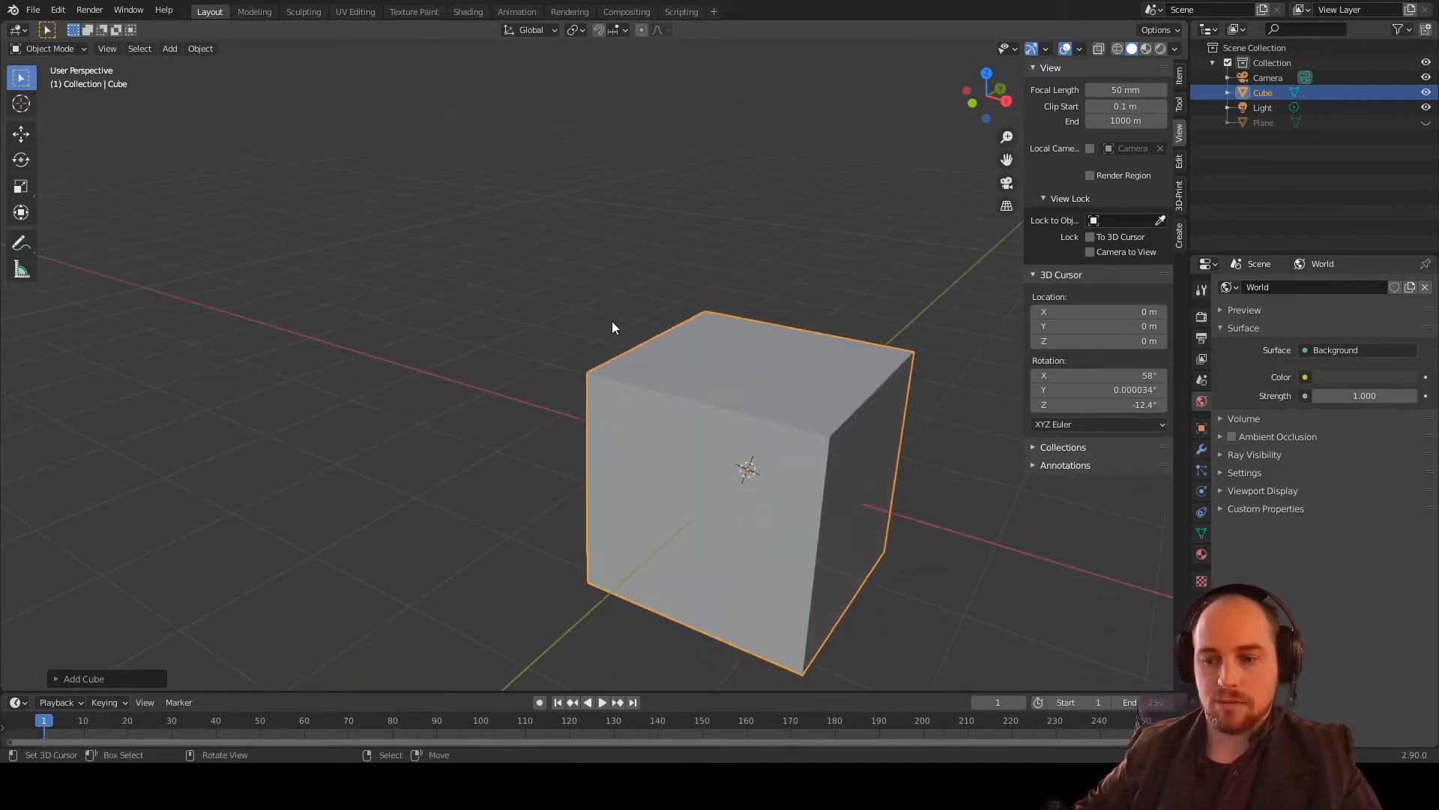
pyautogui.keyDown('shift'); pyautogui.moveTo(612, 327); pyautogui.dragTo(450, 104, button='middle'); pyautogui.keyUp('shift')
pyautogui.click(170, 48)
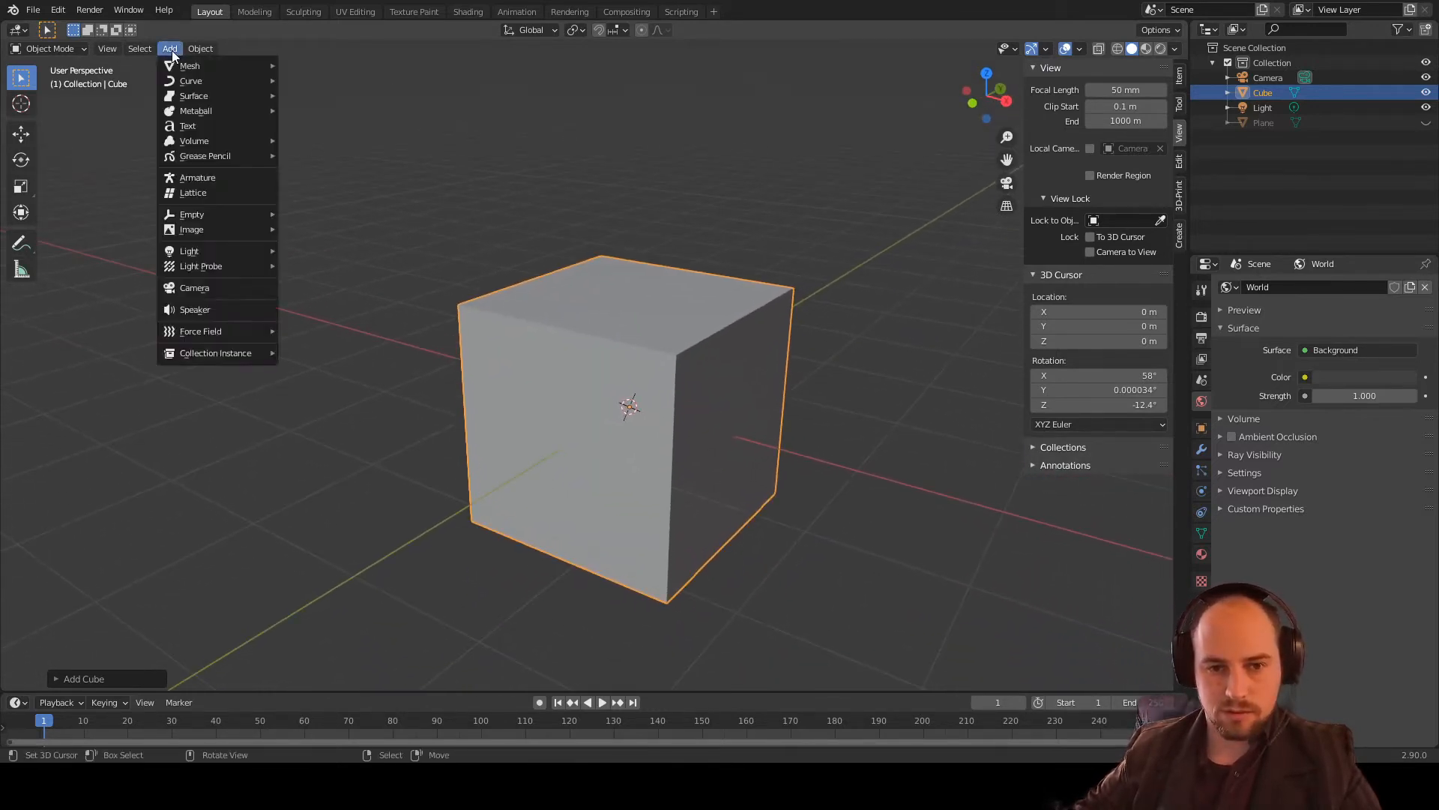
pyautogui.moveTo(183, 64)
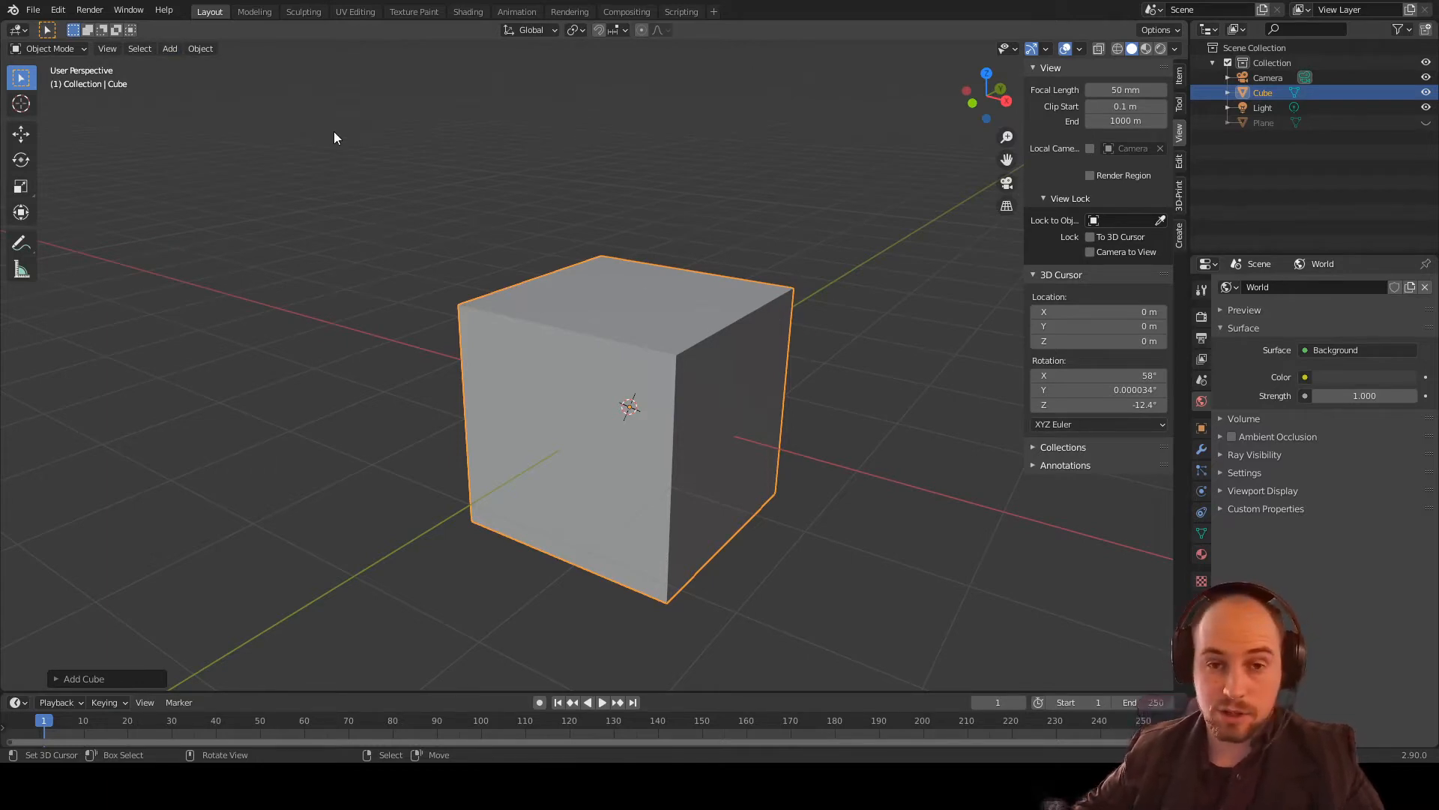
# Step: Scale the cube along the global Y axis to a little over half its depth
pyautogui.moveTo(703, 354); pyautogui.dragTo(642, 278, button='middle')
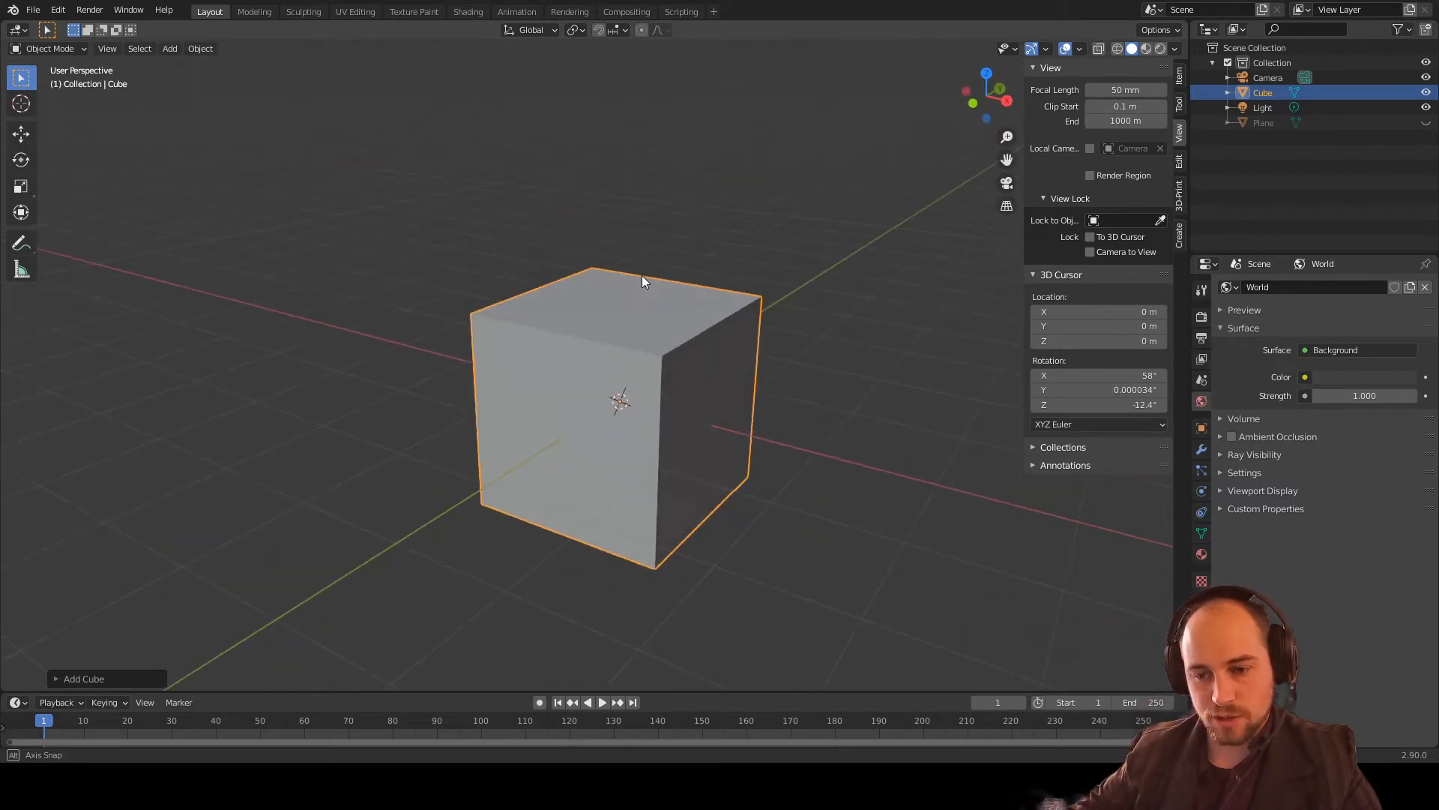
pyautogui.moveTo(880, 303); pyautogui.dragTo(828, 309, button='middle')
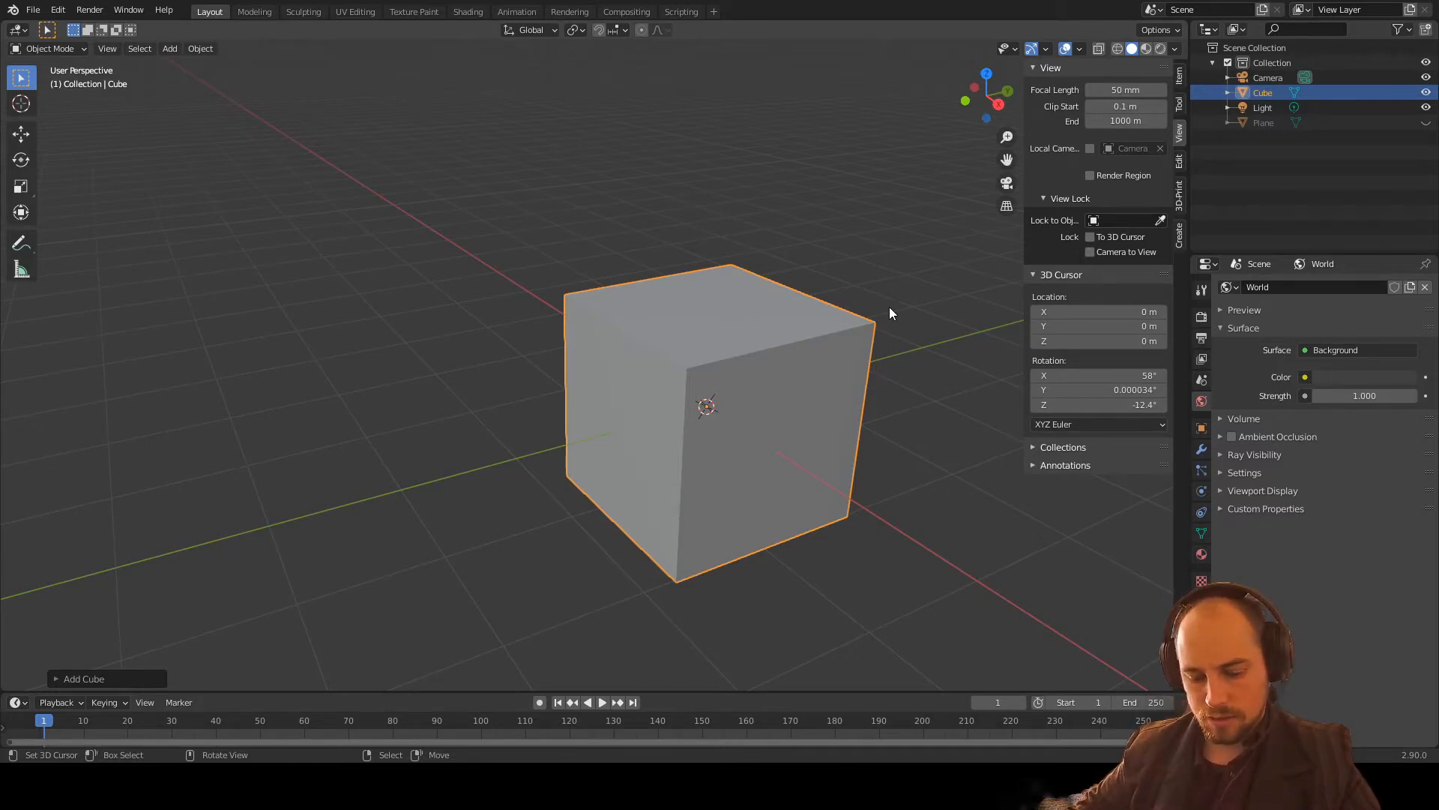
pyautogui.press('s')
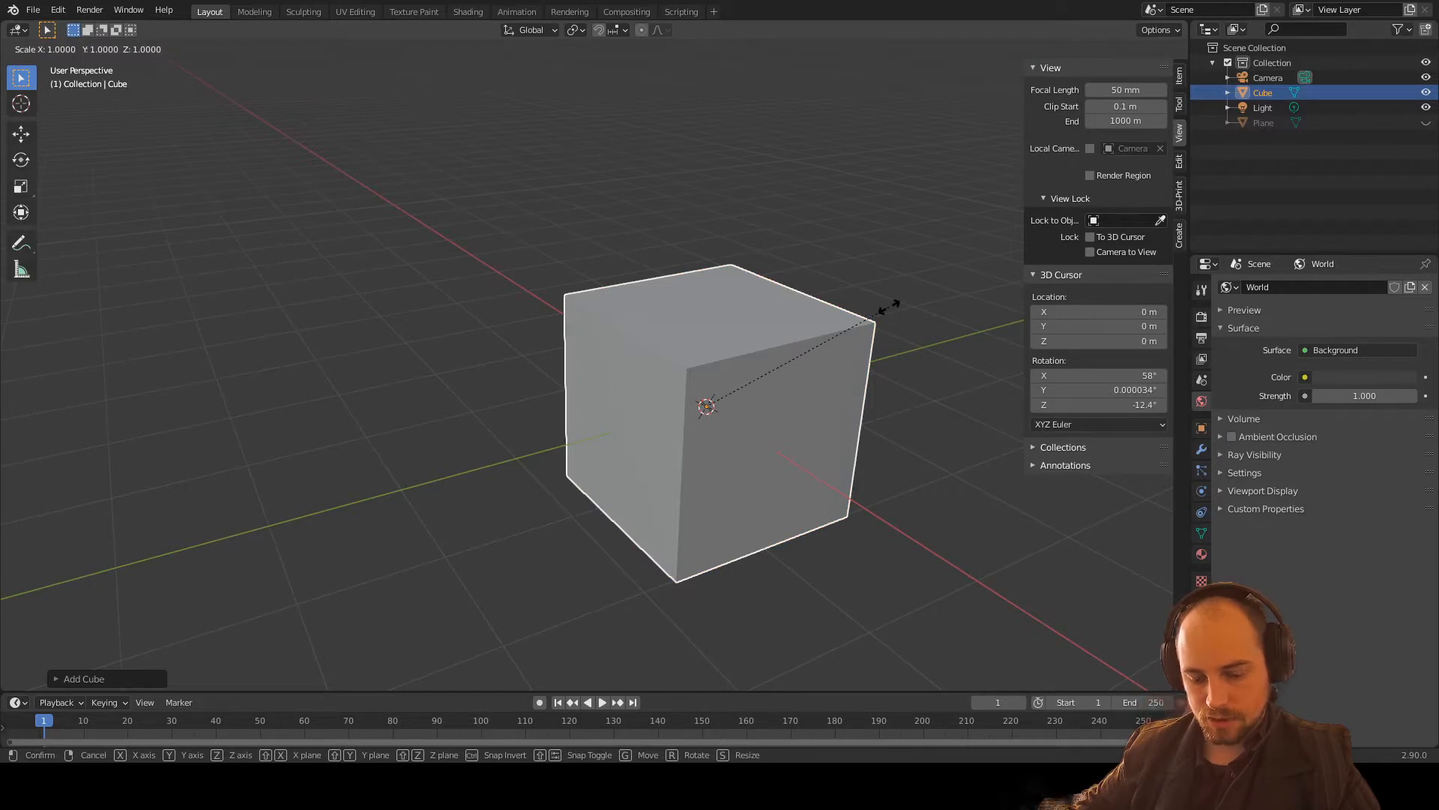
pyautogui.press('y')
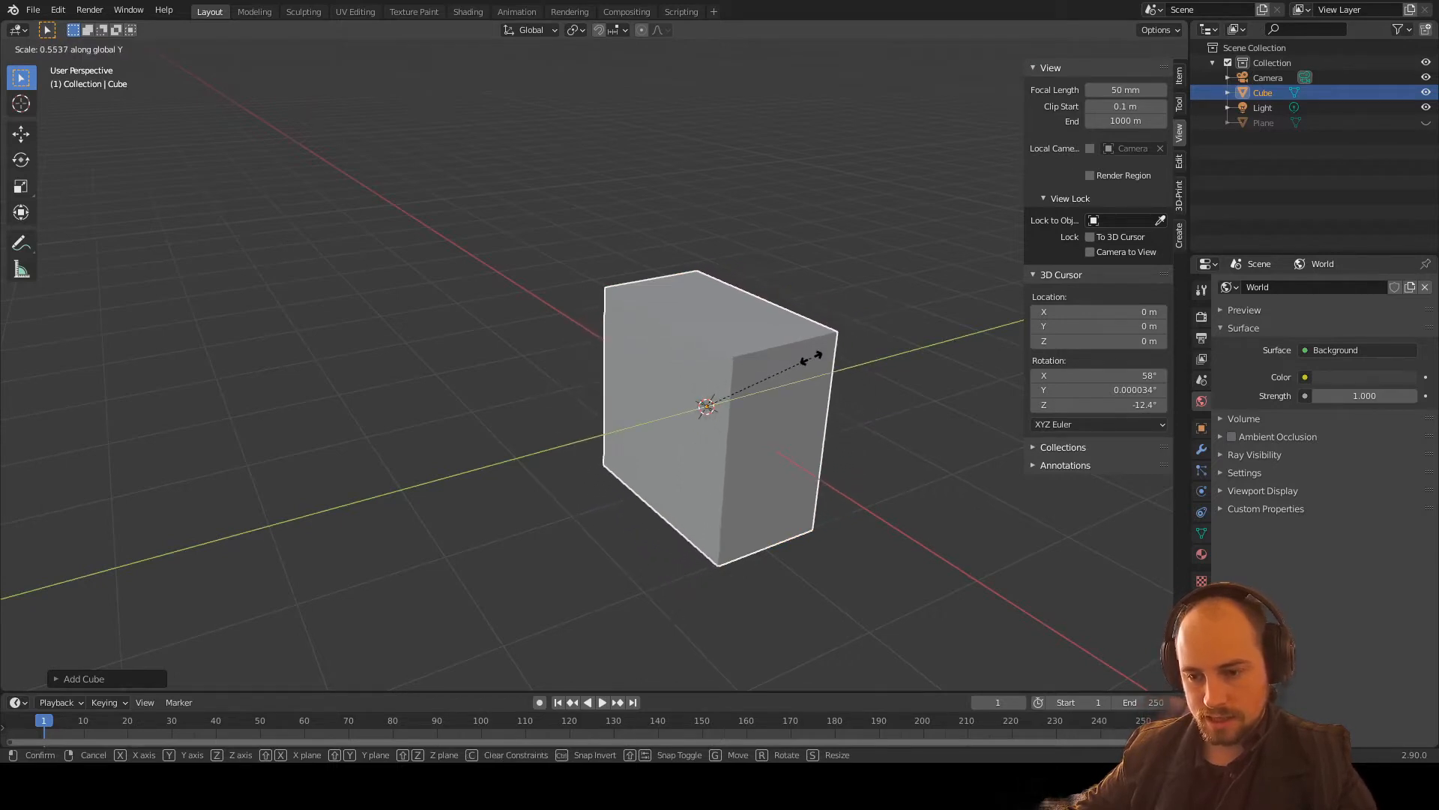
pyautogui.click(819, 355)
pyautogui.moveTo(830, 372); pyautogui.dragTo(871, 430, button='middle')
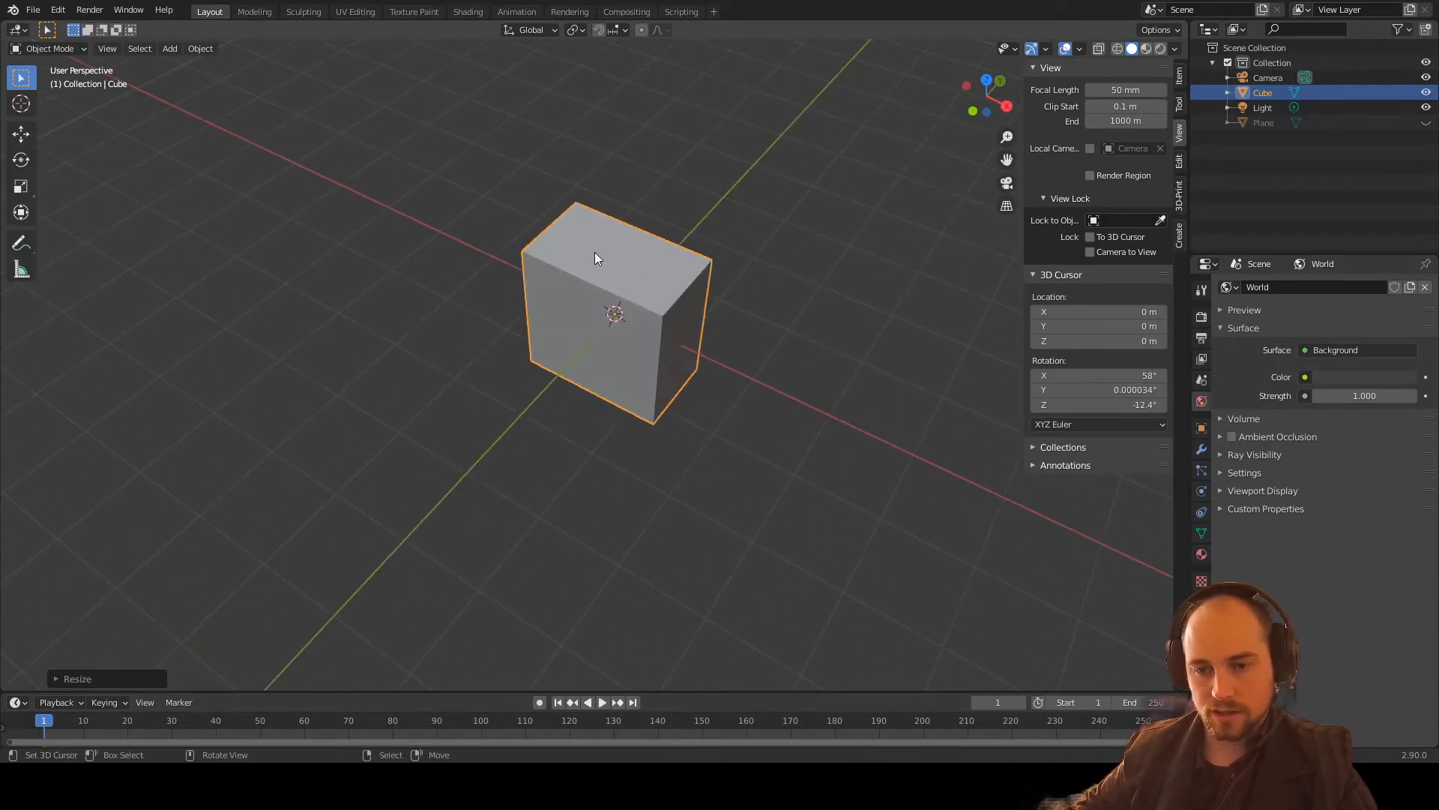
pyautogui.moveTo(554, 225); pyautogui.dragTo(663, 367, button='middle')
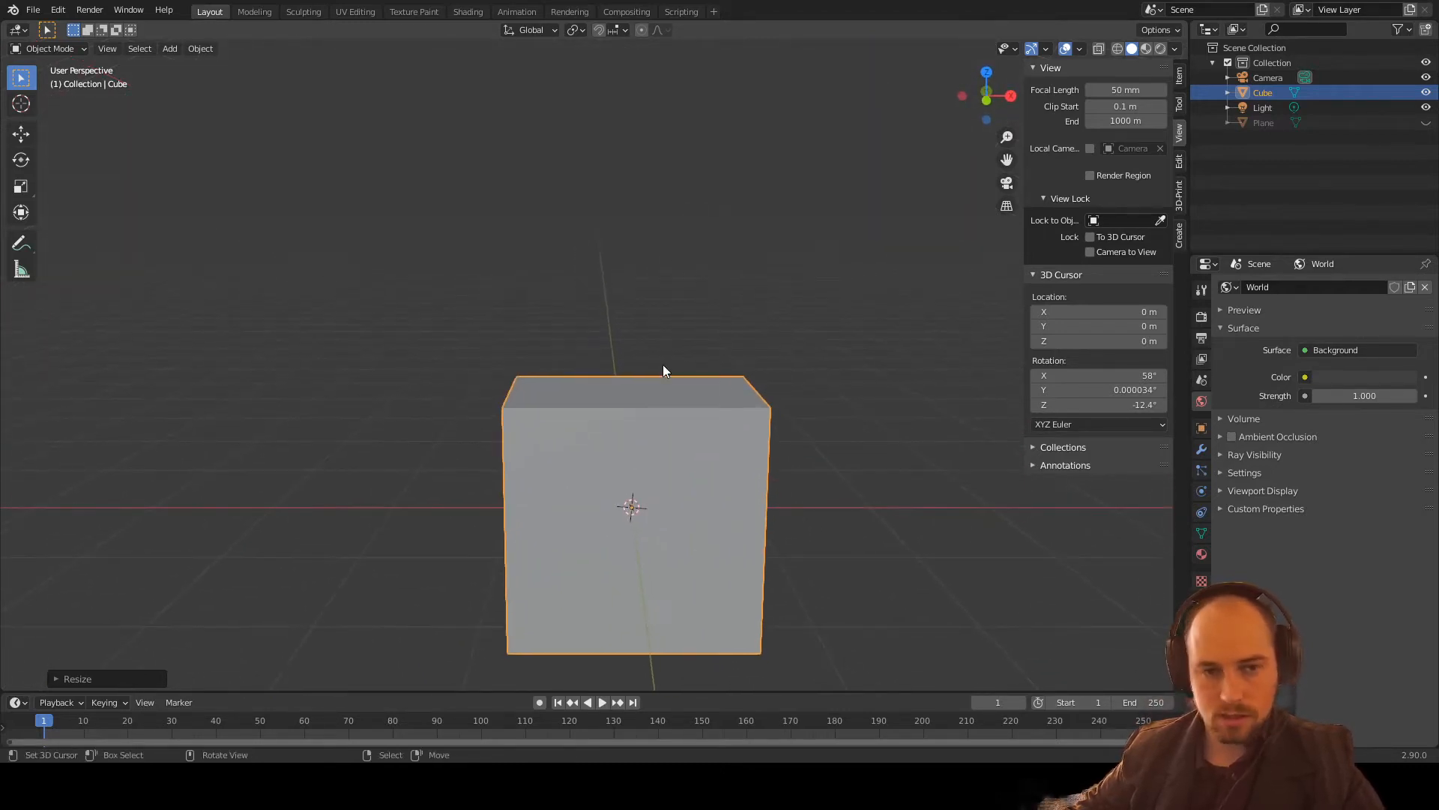
# Step: Enter Edit Mode on the cube, switch to face selection and select its top face
pyautogui.click(39, 49)
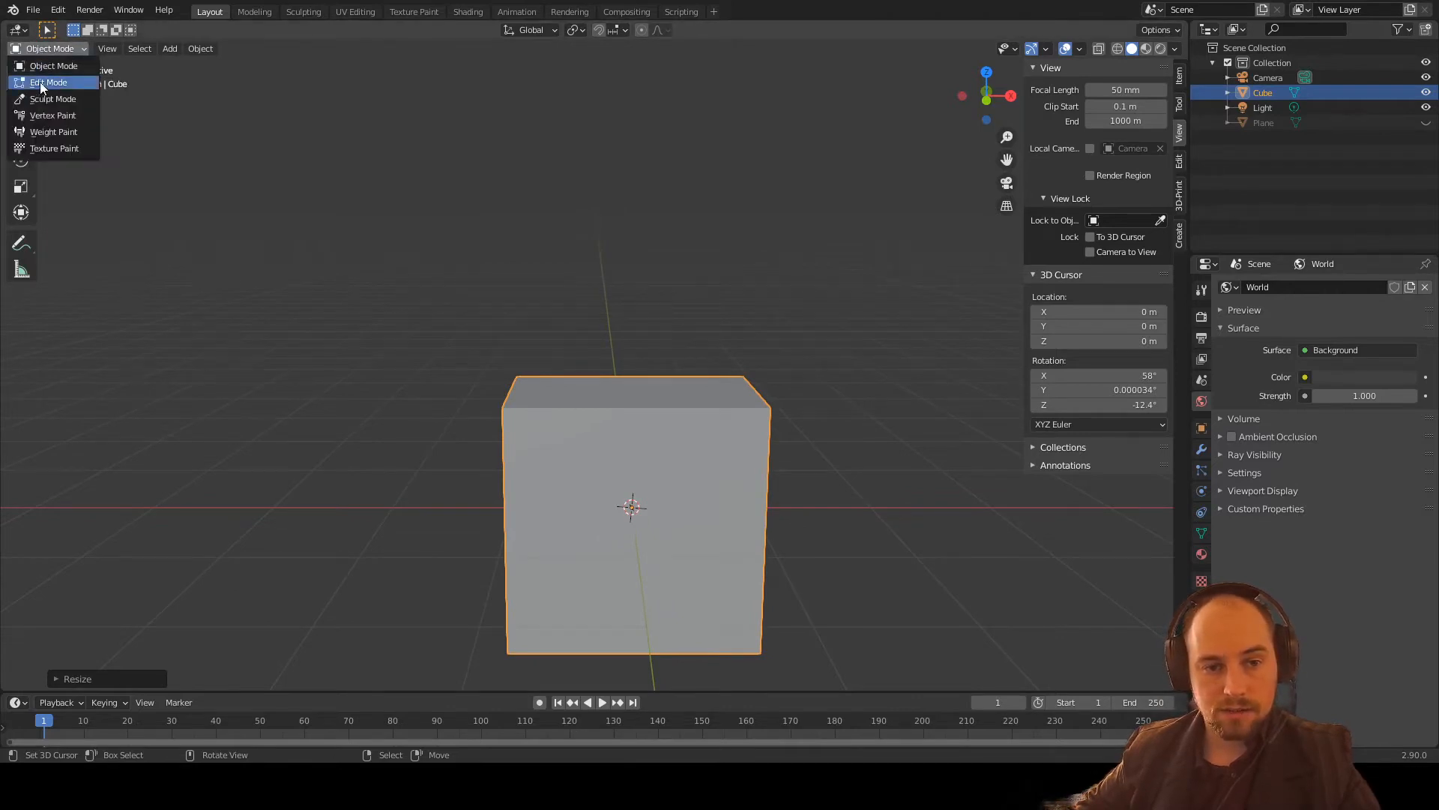
pyautogui.click(42, 84)
pyautogui.moveTo(808, 510); pyautogui.dragTo(767, 513, button='middle')
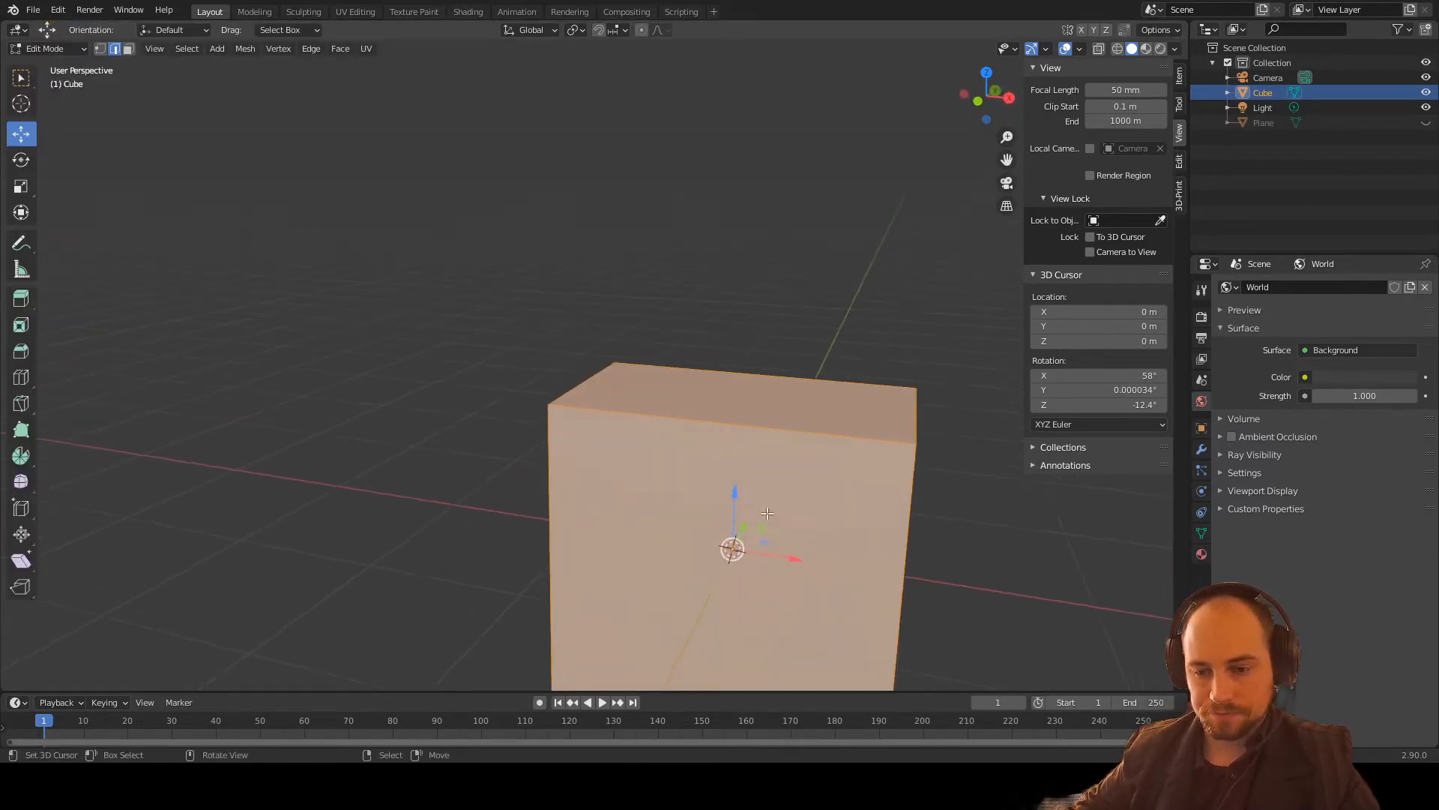
pyautogui.click(128, 50)
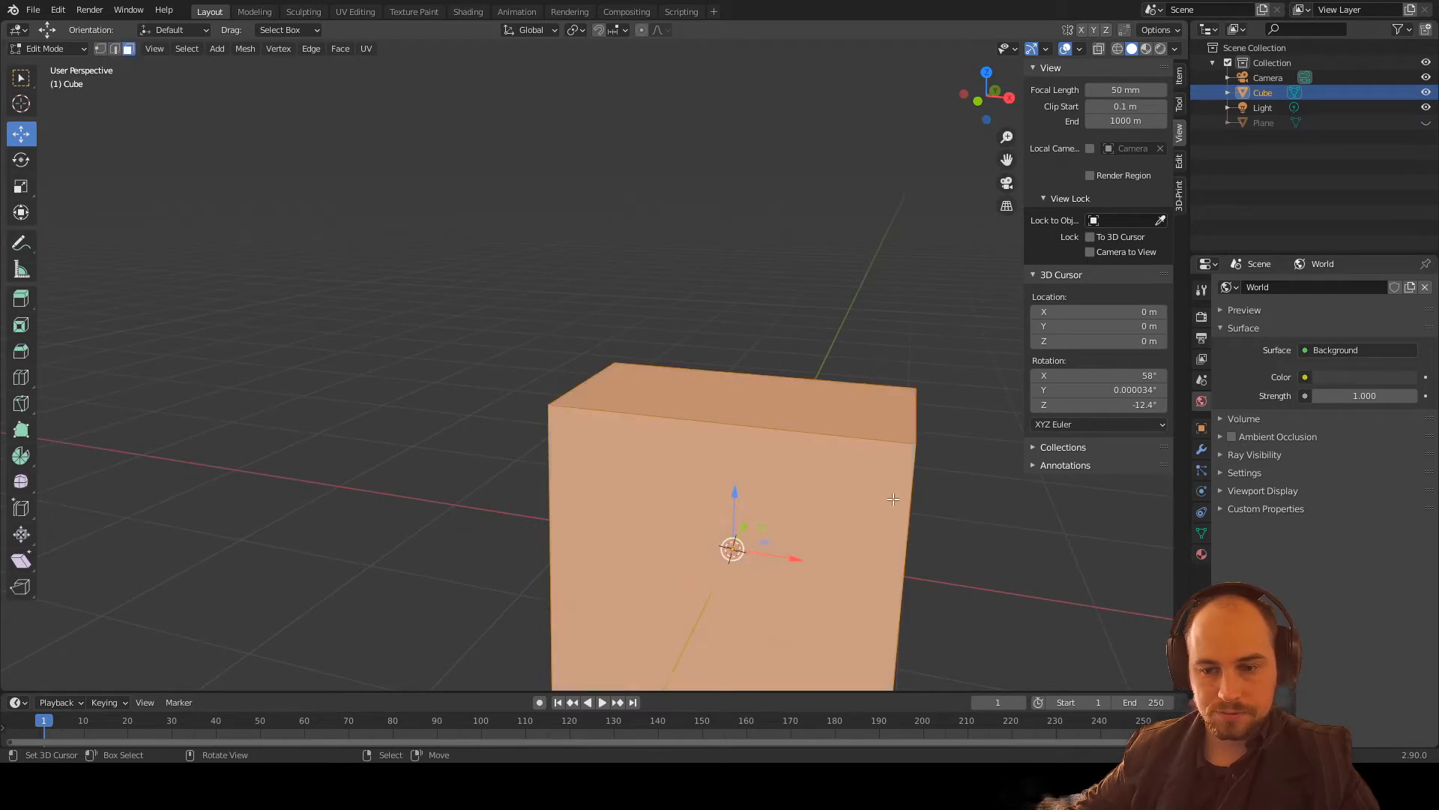
pyautogui.rightClick(788, 425)
pyautogui.scroll(-2, 796, 430)
pyautogui.moveTo(832, 440); pyautogui.dragTo(817, 559, button='middle')
# Step: Extrude the cube's top face and raise it along Z to form a second block section
pyautogui.press('e')
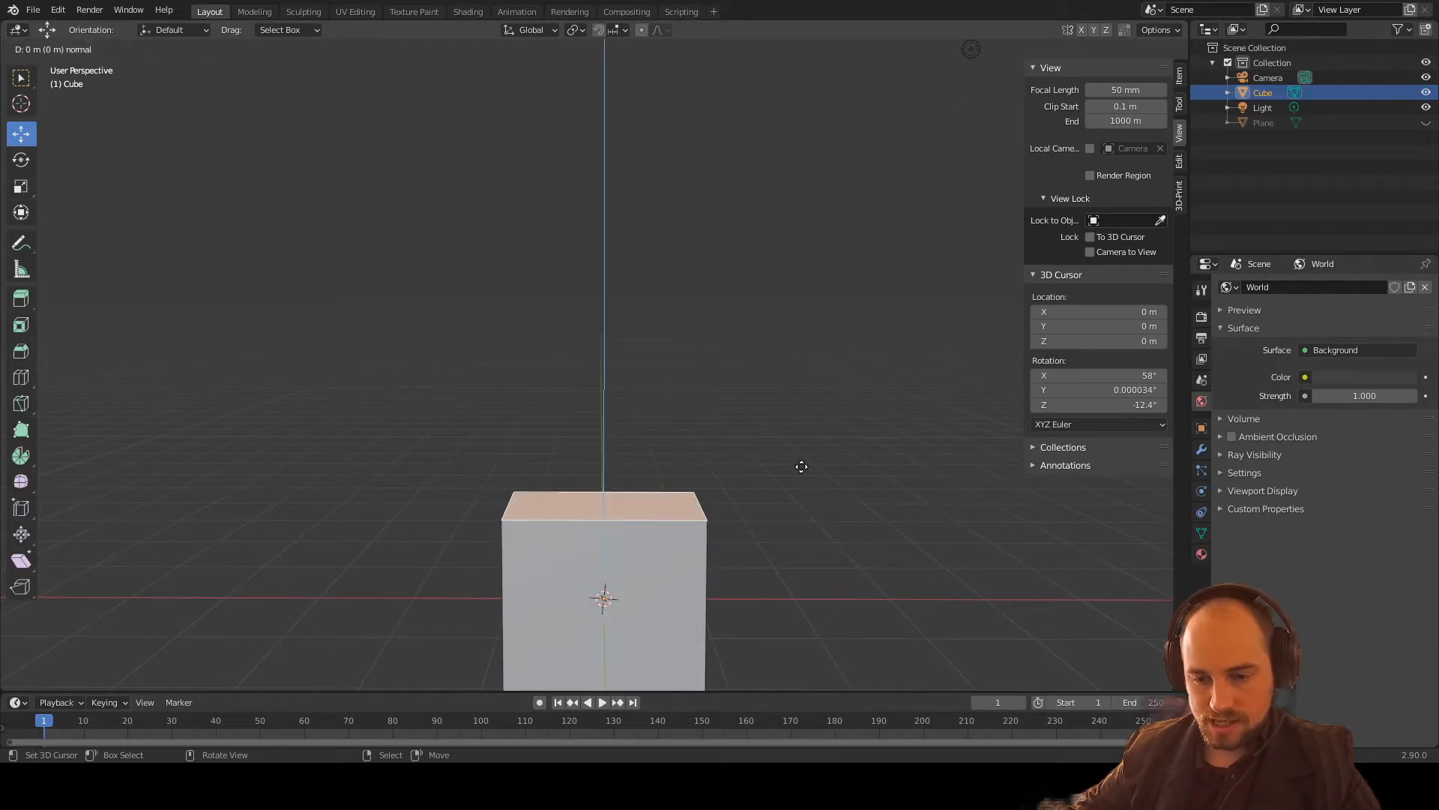
pyautogui.rightClick(805, 415)
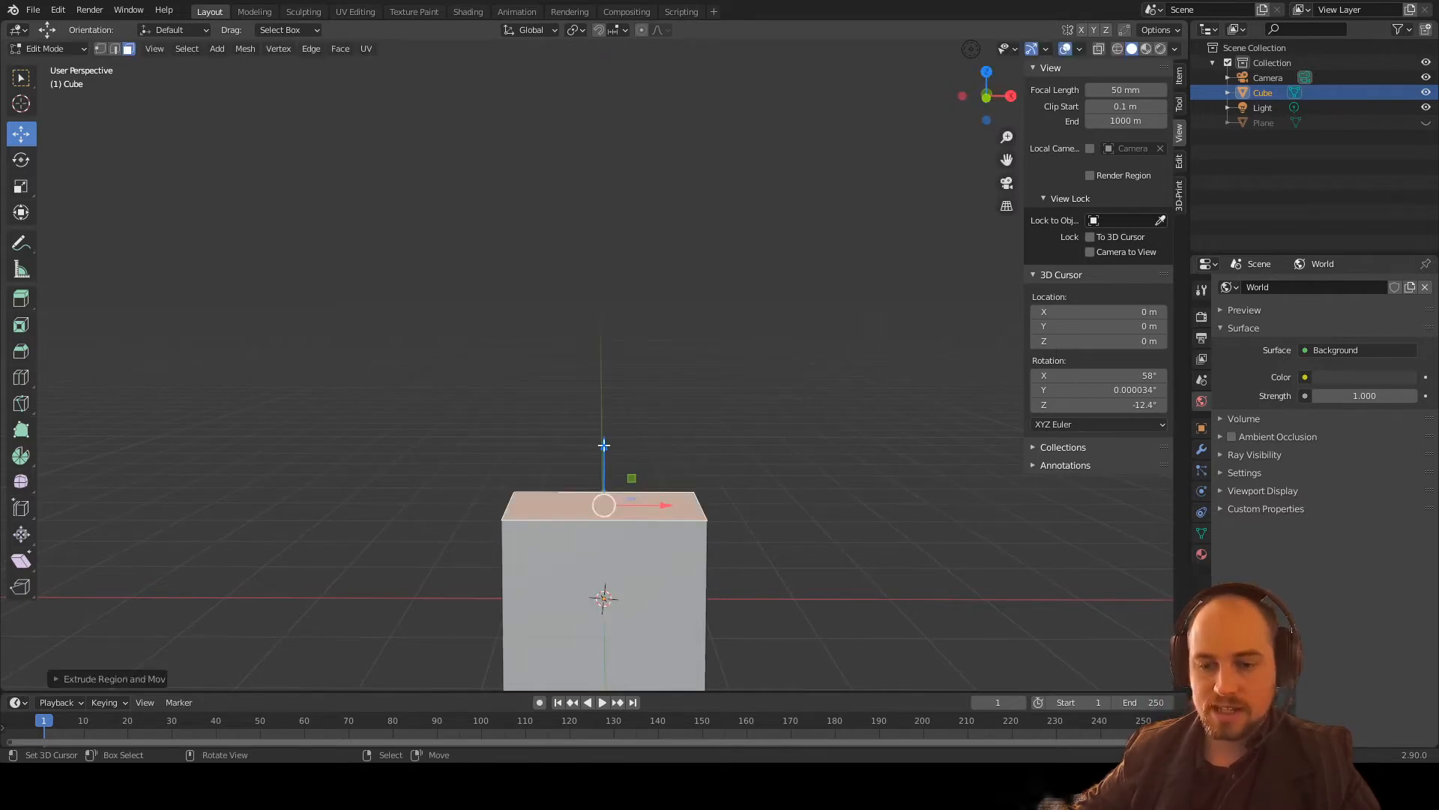
pyautogui.moveTo(604, 446); pyautogui.dragTo(622, 327)
# Step: Scale the raised top face along the global X axis so the upper section flares outward
pyautogui.moveTo(836, 489)
pyautogui.mouseDown(button='middle')
pyautogui.moveTo(711, 496)
pyautogui.moveTo(746, 533)
pyautogui.moveTo(819, 537)
pyautogui.moveTo(852, 505)
pyautogui.moveTo(813, 475)
pyautogui.moveTo(720, 490)
pyautogui.moveTo(906, 504)
pyautogui.moveTo(952, 572)
pyautogui.moveTo(786, 509)
pyautogui.moveTo(830, 498)
pyautogui.mouseUp(button='middle')
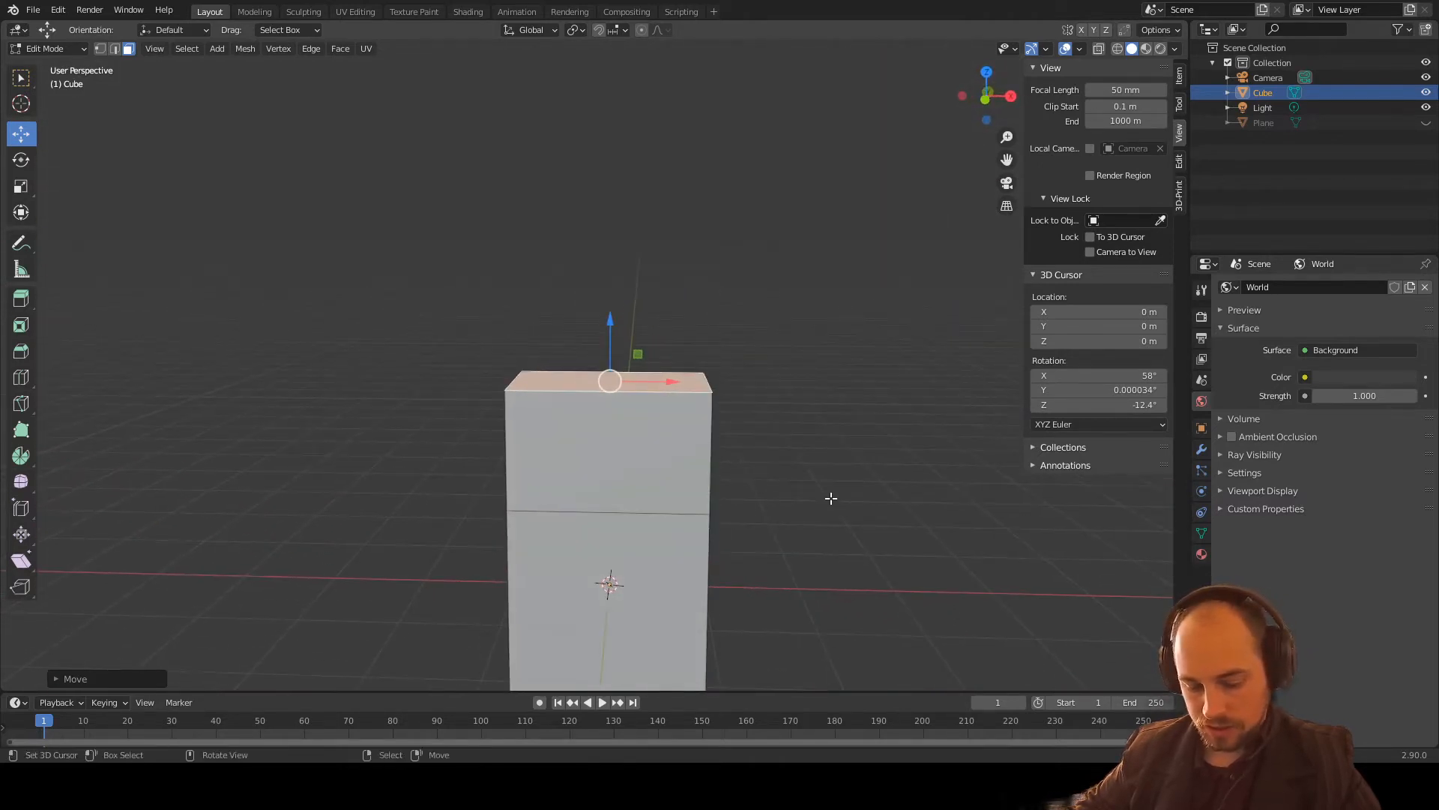
pyautogui.press('s')
pyautogui.press('x')
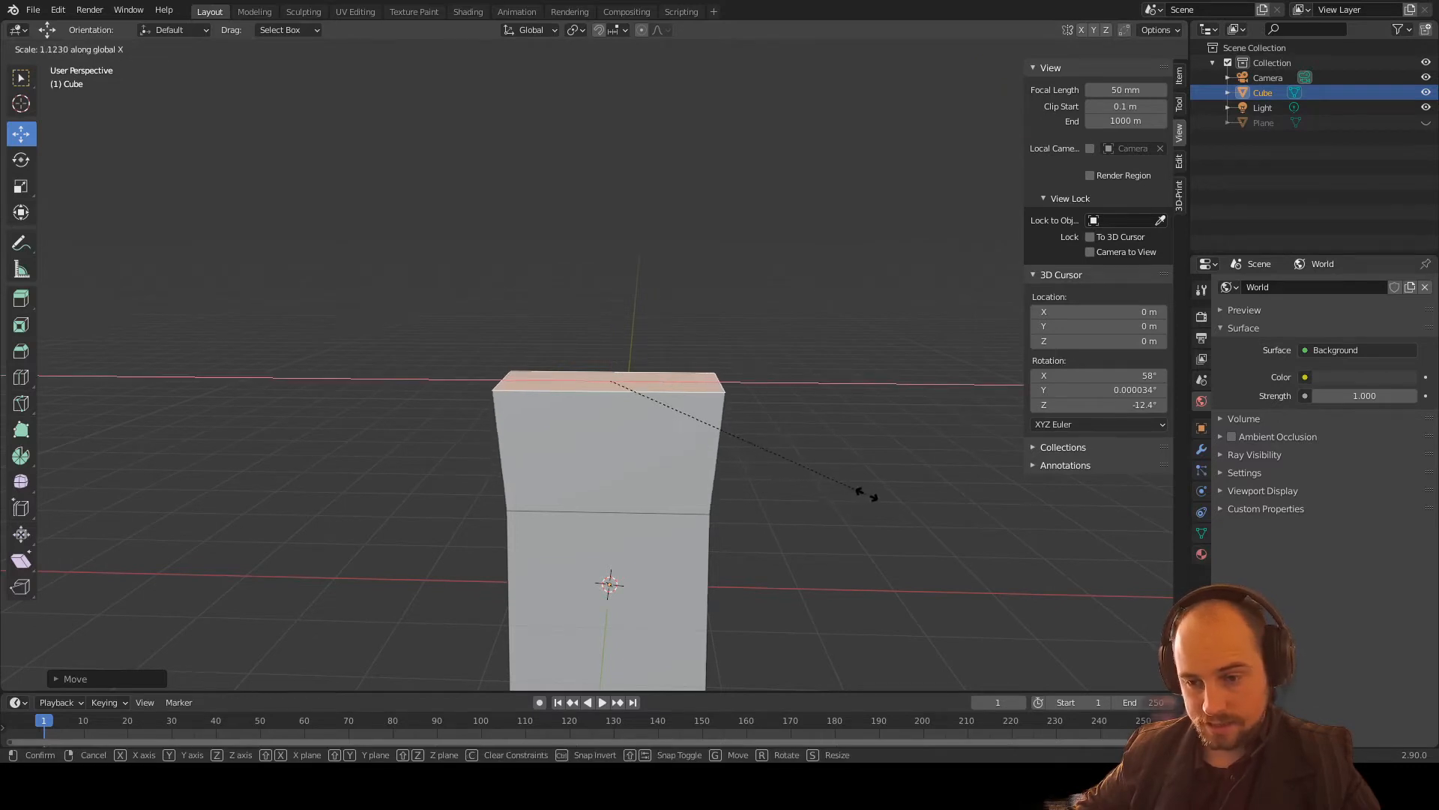
pyautogui.click(905, 493)
# Step: Extrude the widened top face straight up into a third section and lower its top slightly
pyautogui.scroll(1, 906, 490)
pyautogui.moveTo(905, 489)
pyautogui.mouseDown(button='middle')
pyautogui.moveTo(810, 466)
pyautogui.moveTo(780, 479)
pyautogui.moveTo(903, 497)
pyautogui.moveTo(890, 482)
pyautogui.mouseUp(button='middle')
pyautogui.keyDown('shift'); pyautogui.moveTo(661, 470); pyautogui.dragTo(662, 545, button='middle'); pyautogui.keyUp('shift')
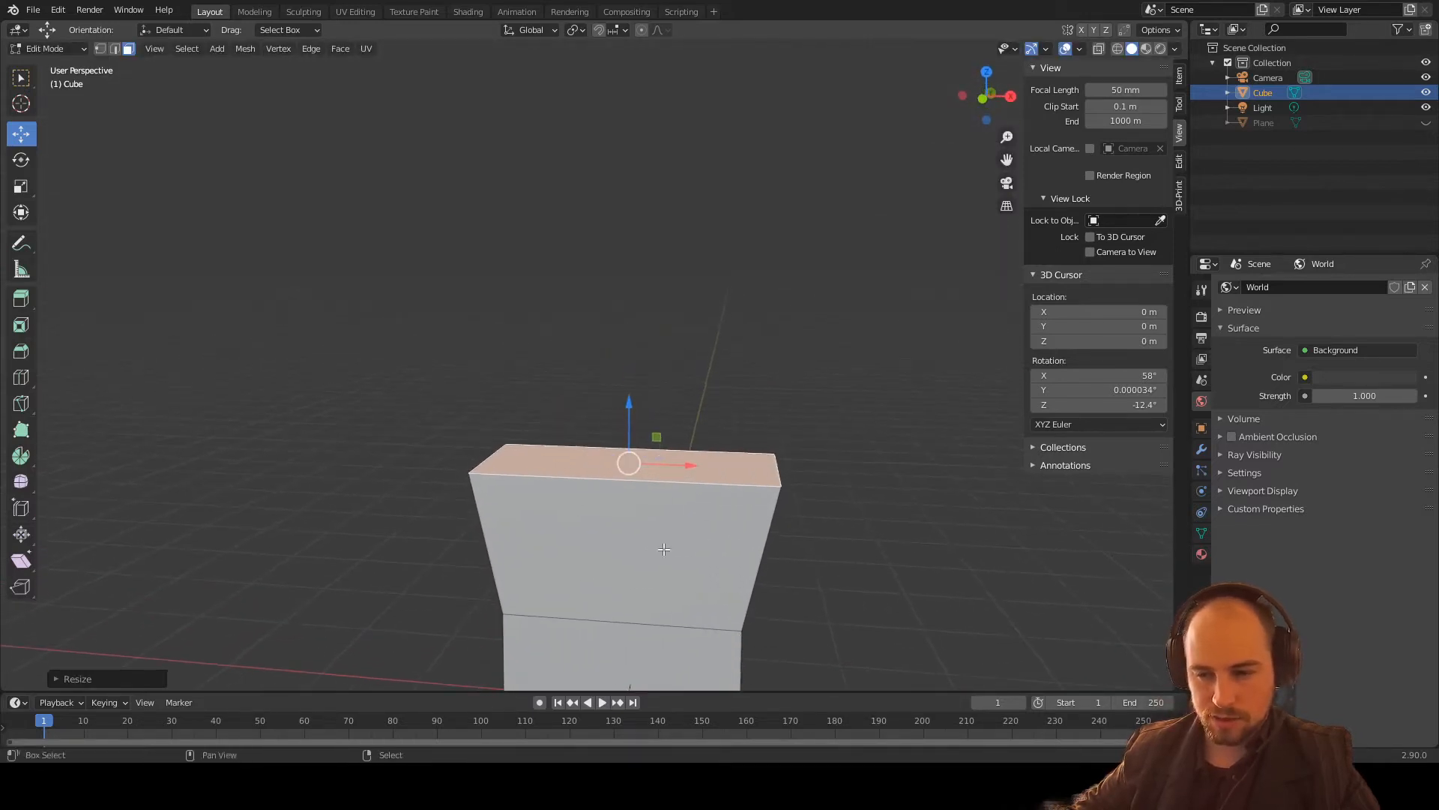
pyautogui.press('e')
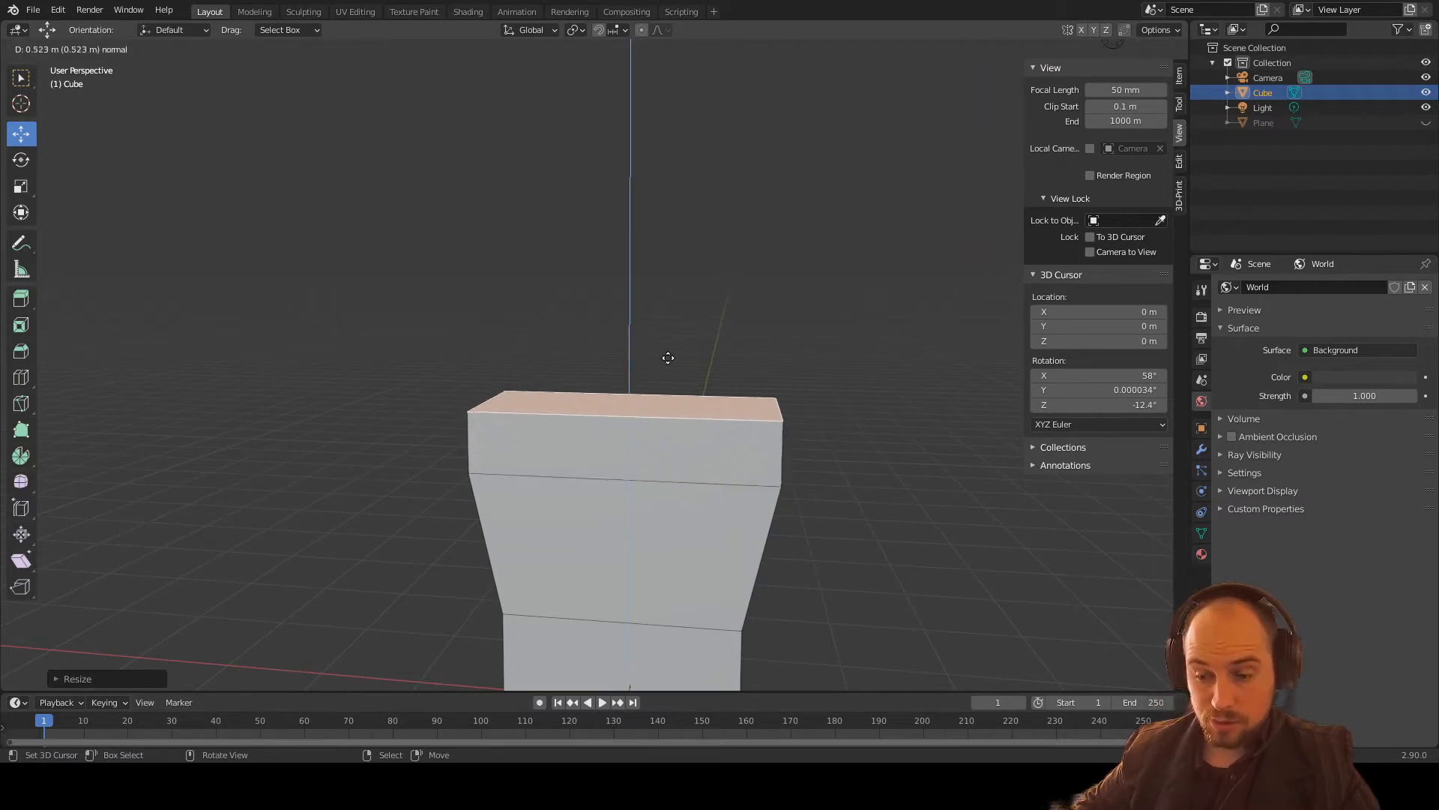
pyautogui.click(683, 290)
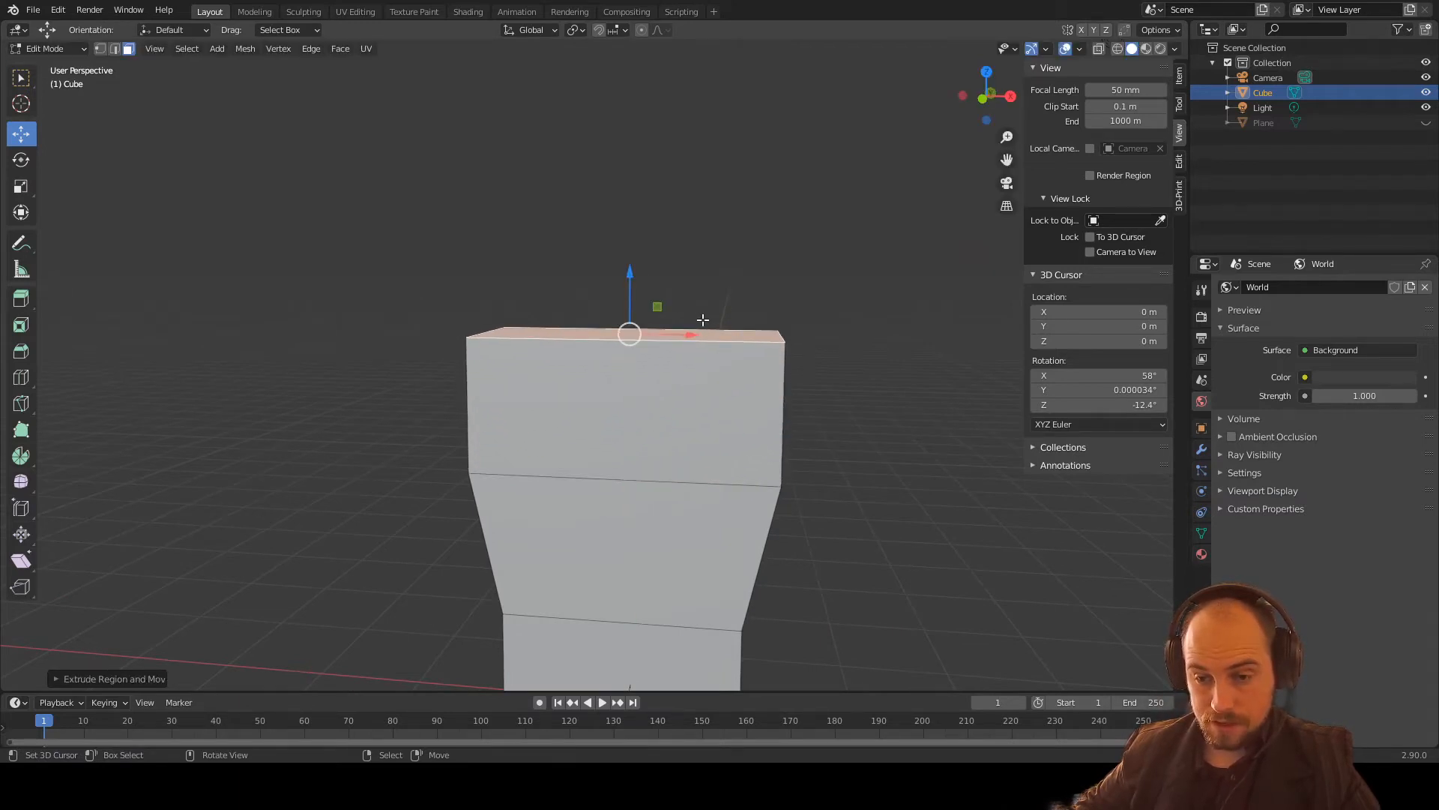
pyautogui.moveTo(704, 319); pyautogui.dragTo(739, 373, button='middle')
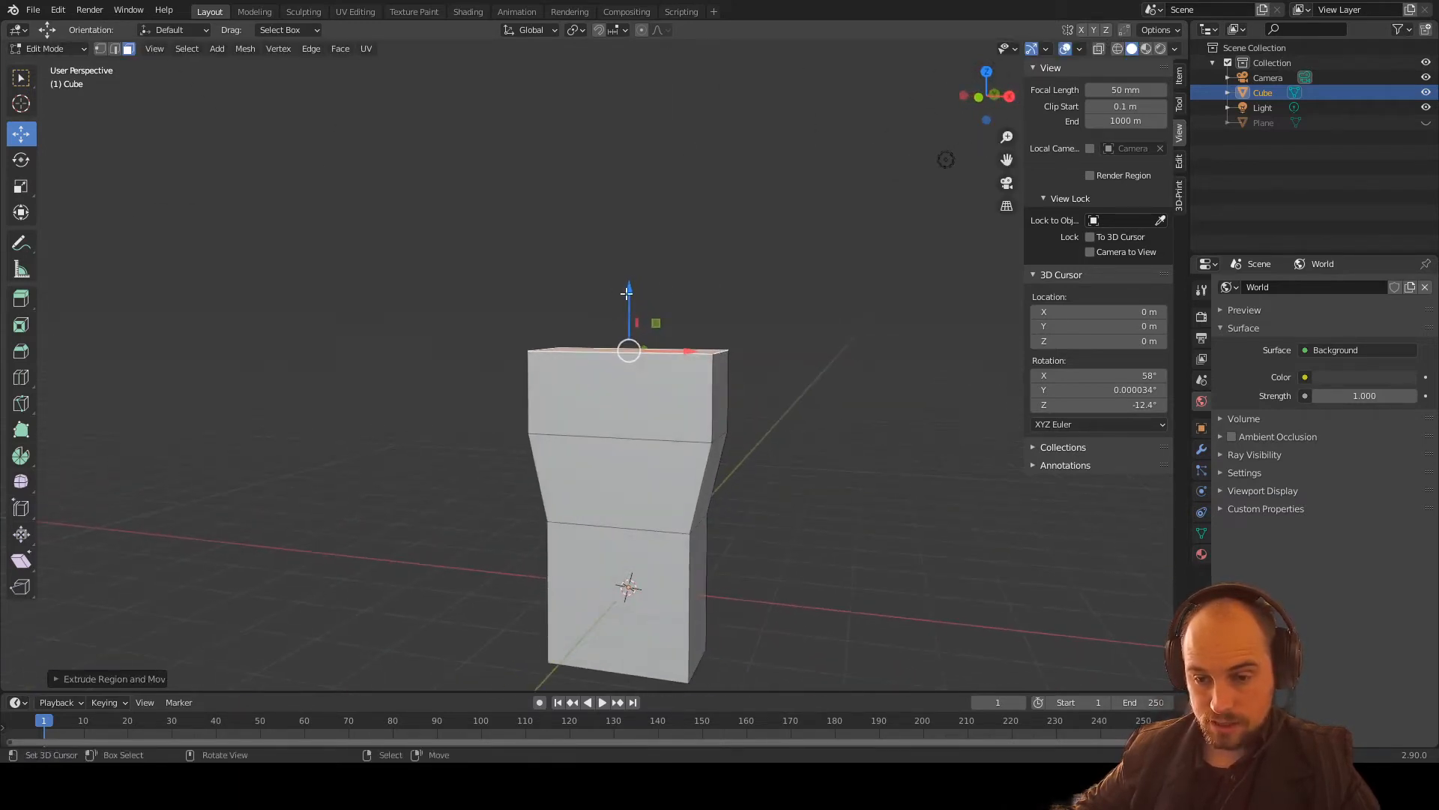
pyautogui.moveTo(629, 294); pyautogui.dragTo(629, 302)
# Step: Return to Object Mode and scale the whole body slightly thinner along the global Y axis
pyautogui.scroll(3, 720, 408)
pyautogui.moveTo(719, 409); pyautogui.dragTo(790, 454, button='middle')
pyautogui.scroll(1, 763, 476)
pyautogui.scroll(-2, 694, 482)
pyautogui.moveTo(694, 482); pyautogui.dragTo(750, 455, button='middle')
pyautogui.click(46, 48)
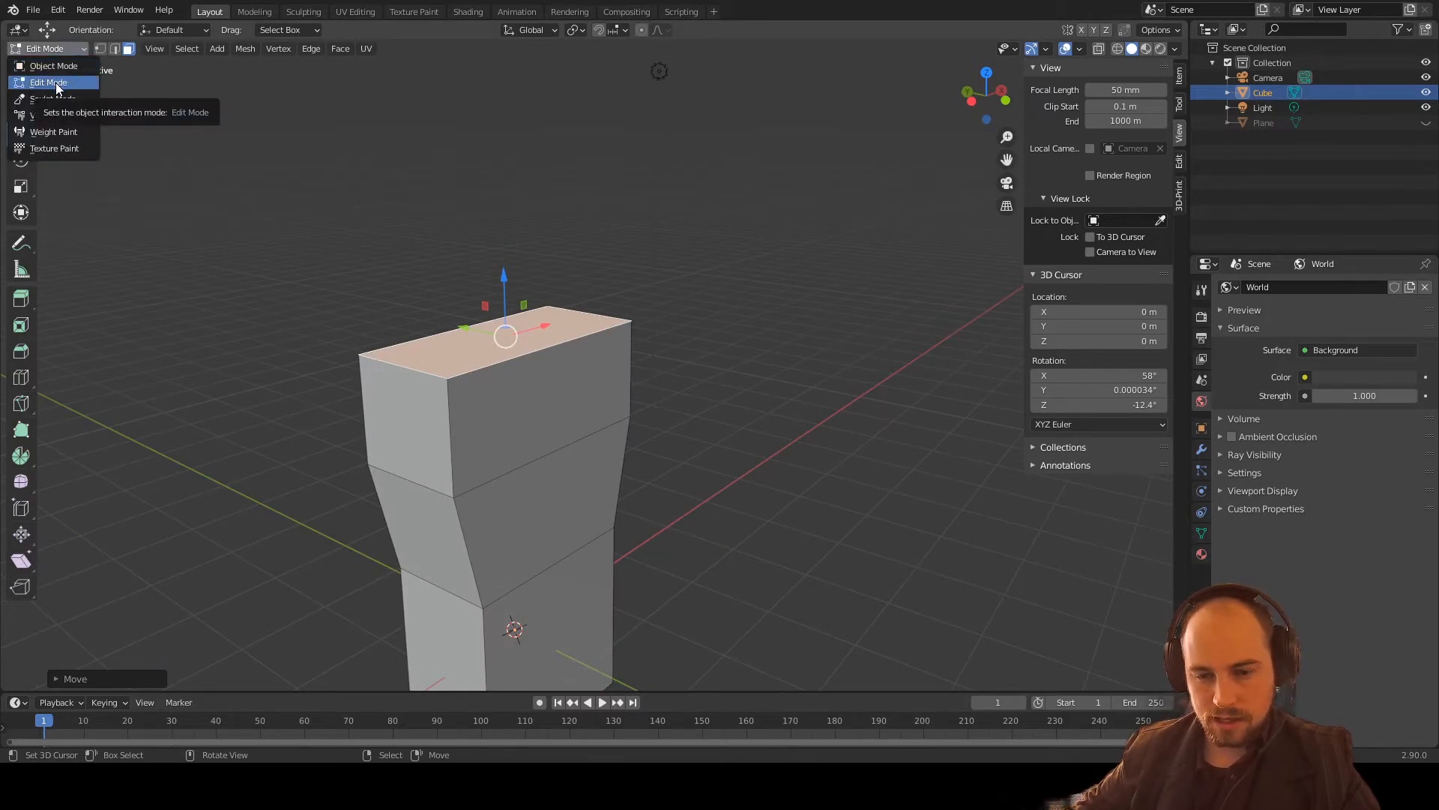
pyautogui.click(56, 82)
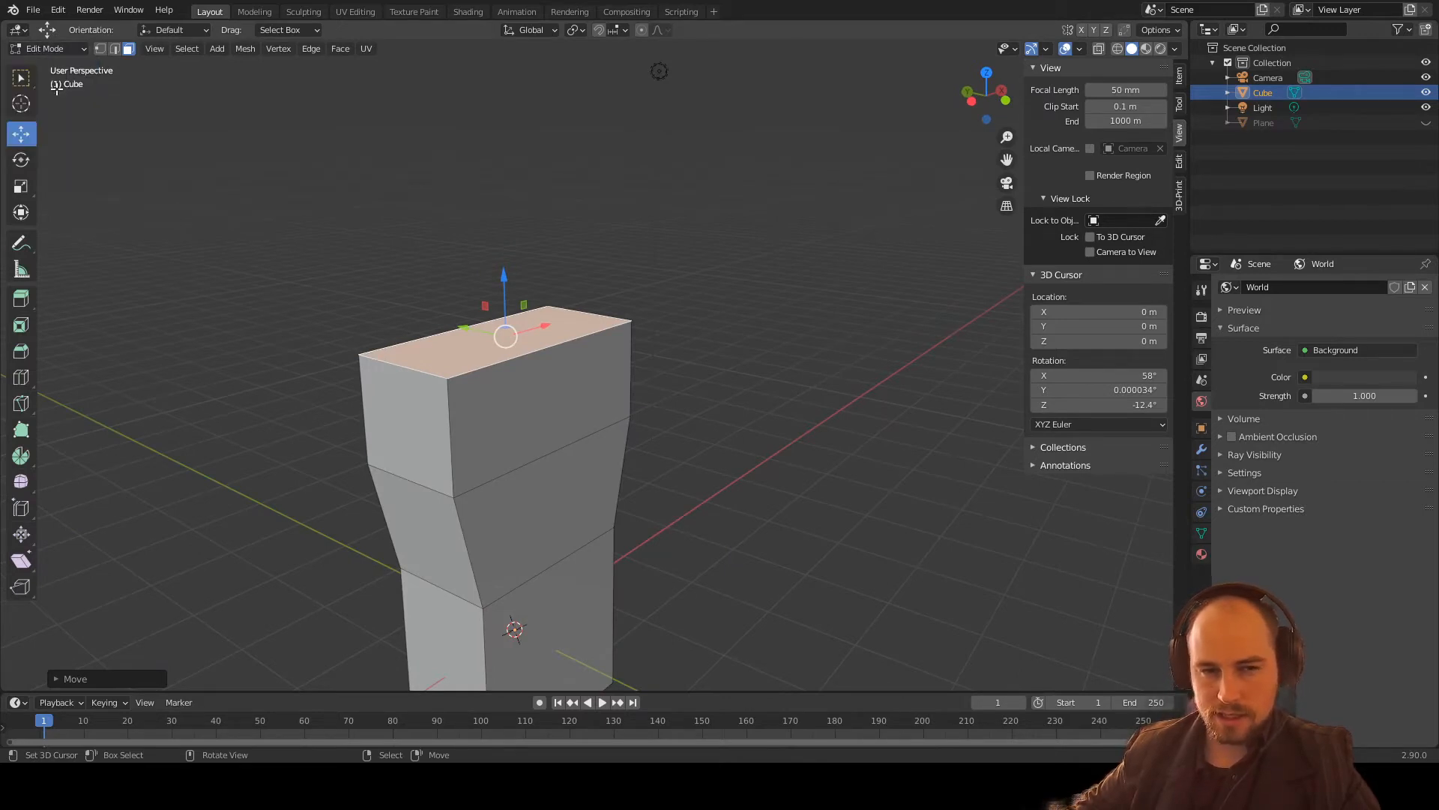
pyautogui.click(44, 48)
pyautogui.click(54, 66)
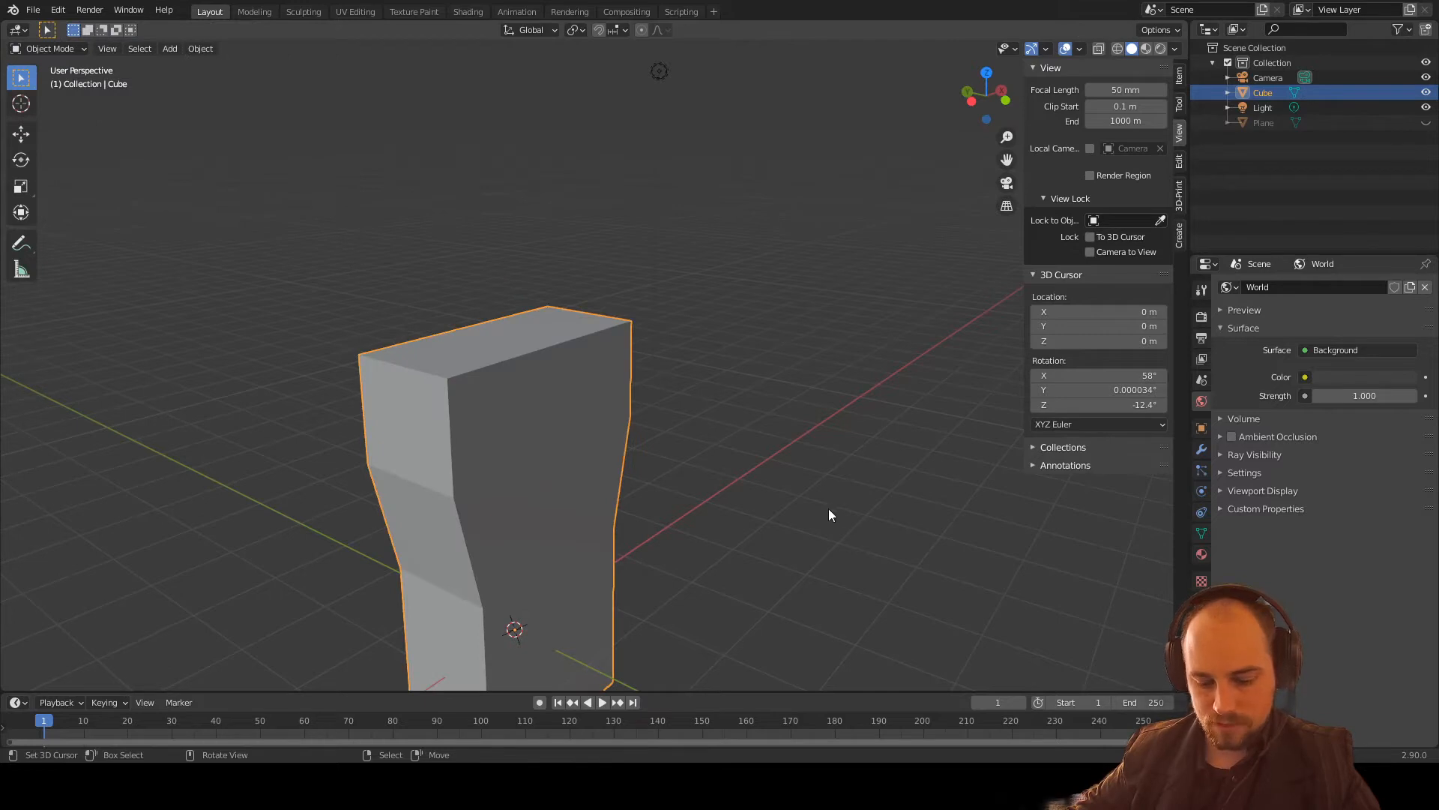
pyautogui.press('s')
pyautogui.press('y')
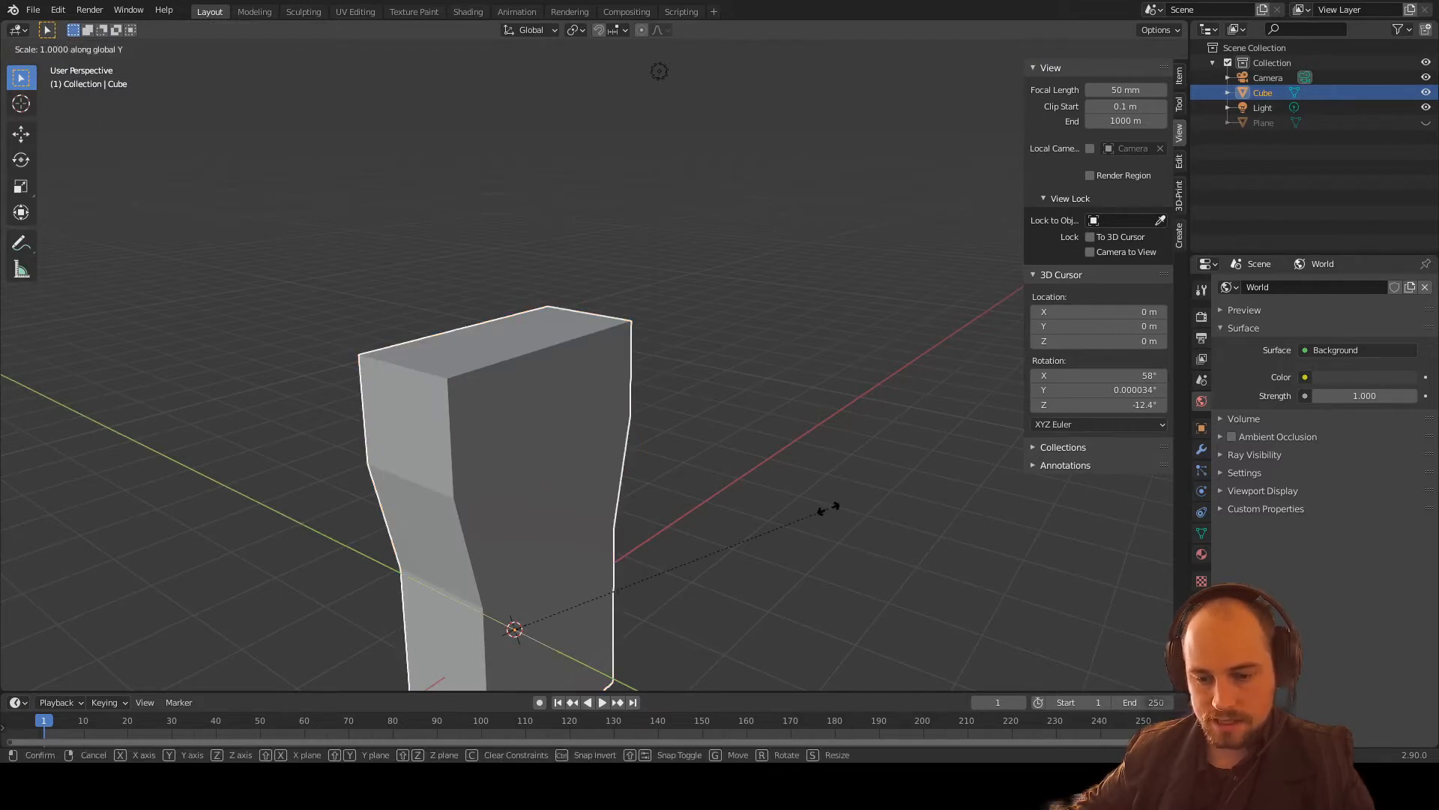
pyautogui.click(829, 529)
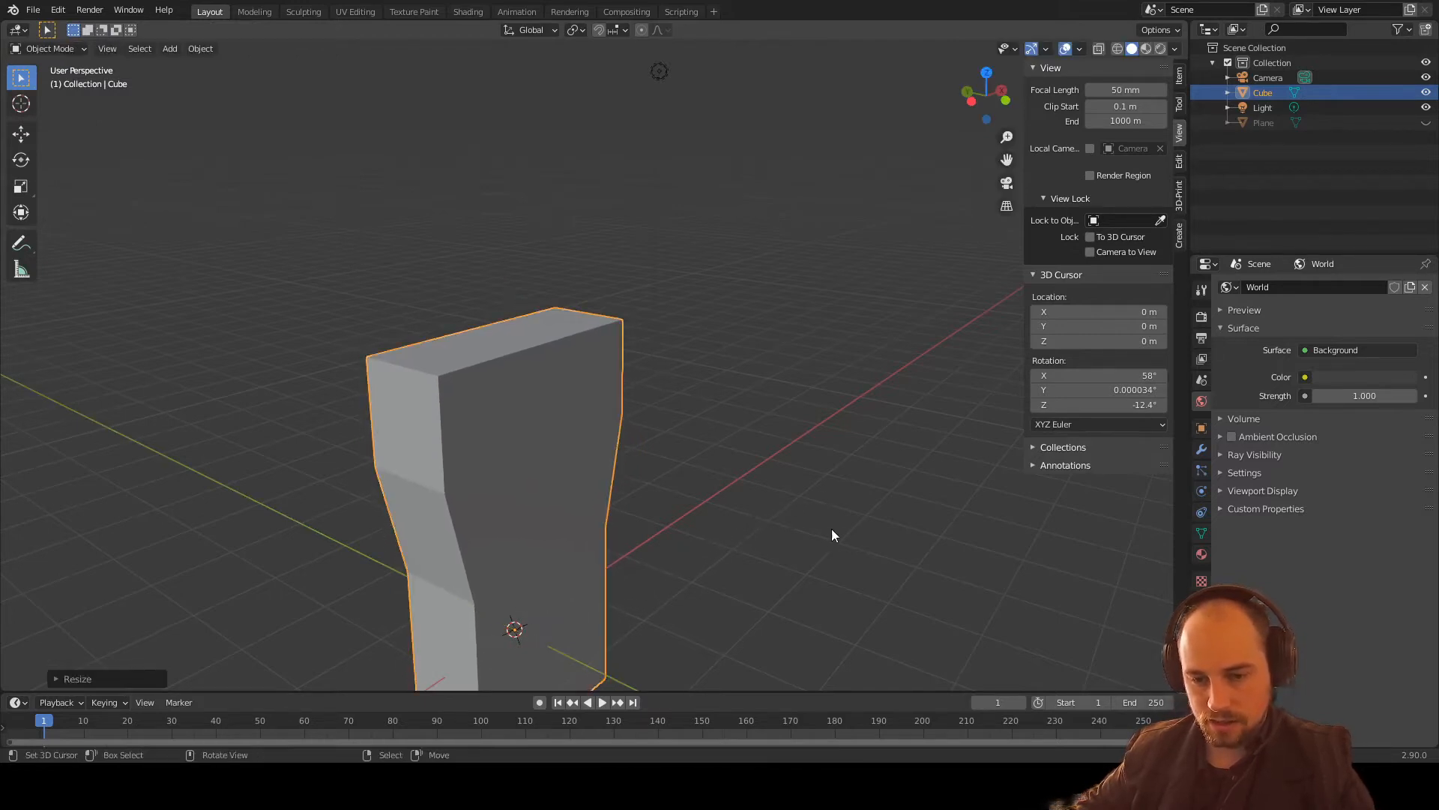
# Step: Enter Edit Mode and add three evenly spaced vertical loop cuts through the body without sliding them
pyautogui.scroll(3, 863, 528)
pyautogui.moveTo(888, 528); pyautogui.dragTo(766, 528, button='middle')
pyautogui.scroll(-3, 694, 516)
pyautogui.click(46, 45)
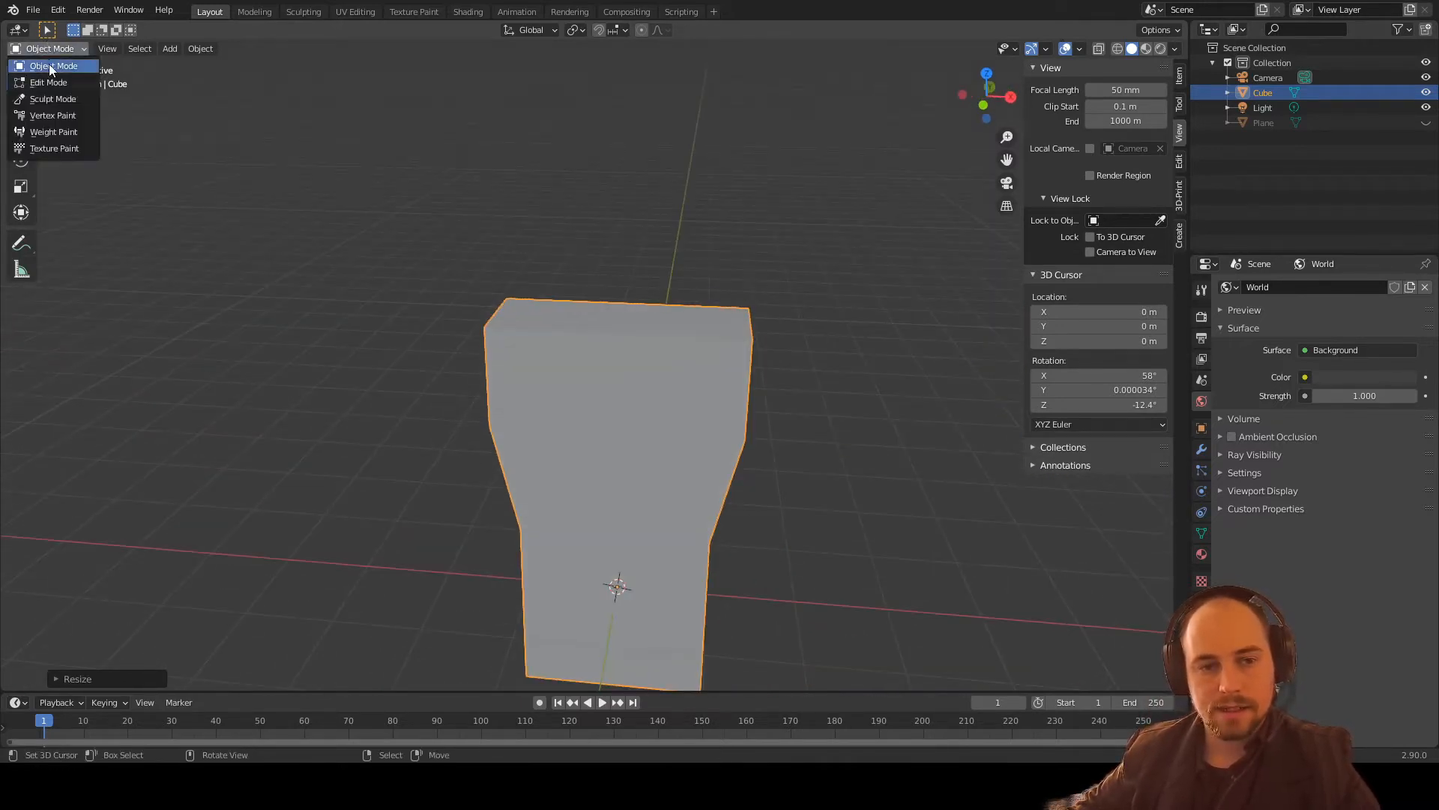
pyautogui.click(52, 81)
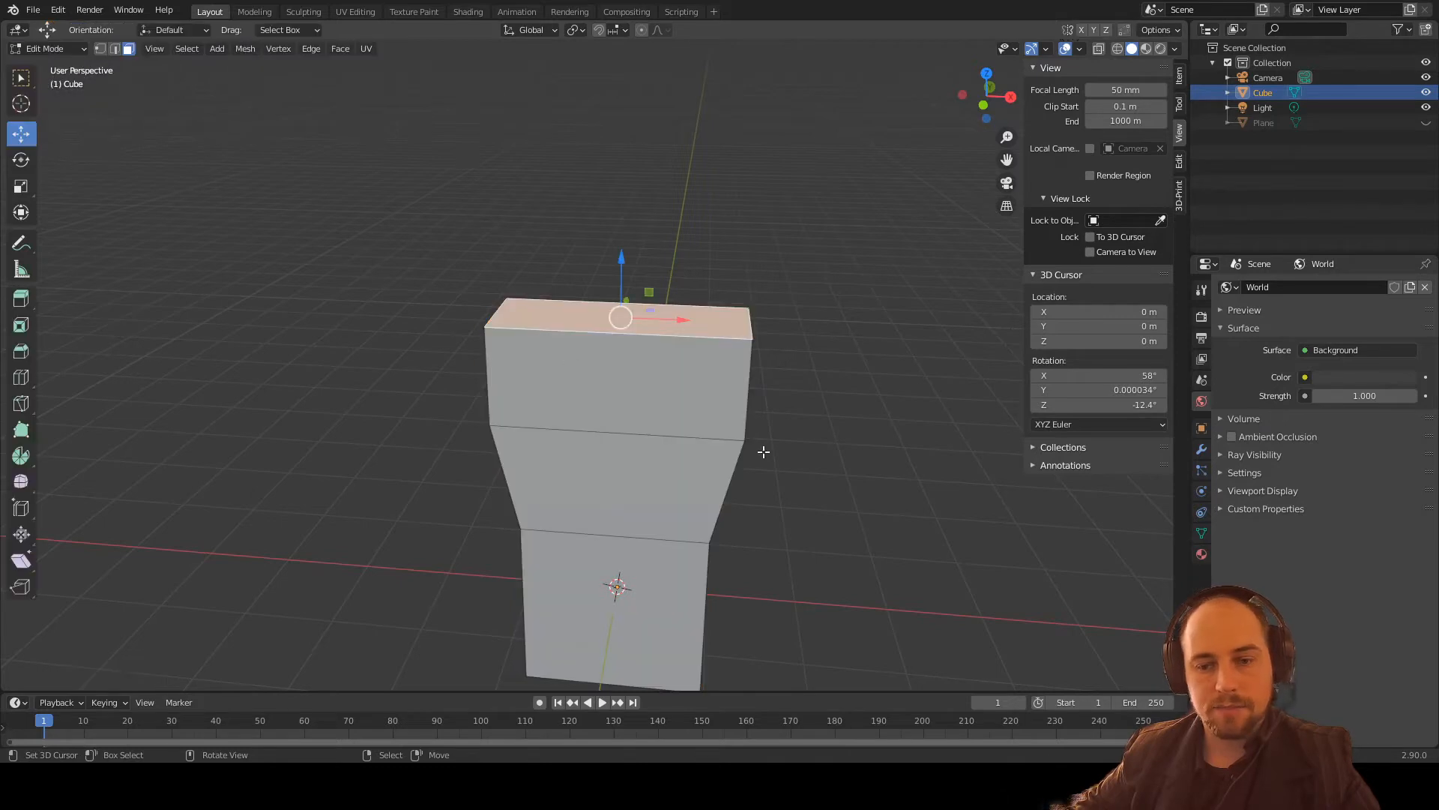
pyautogui.scroll(2, 757, 454)
pyautogui.scroll(-2, 754, 458)
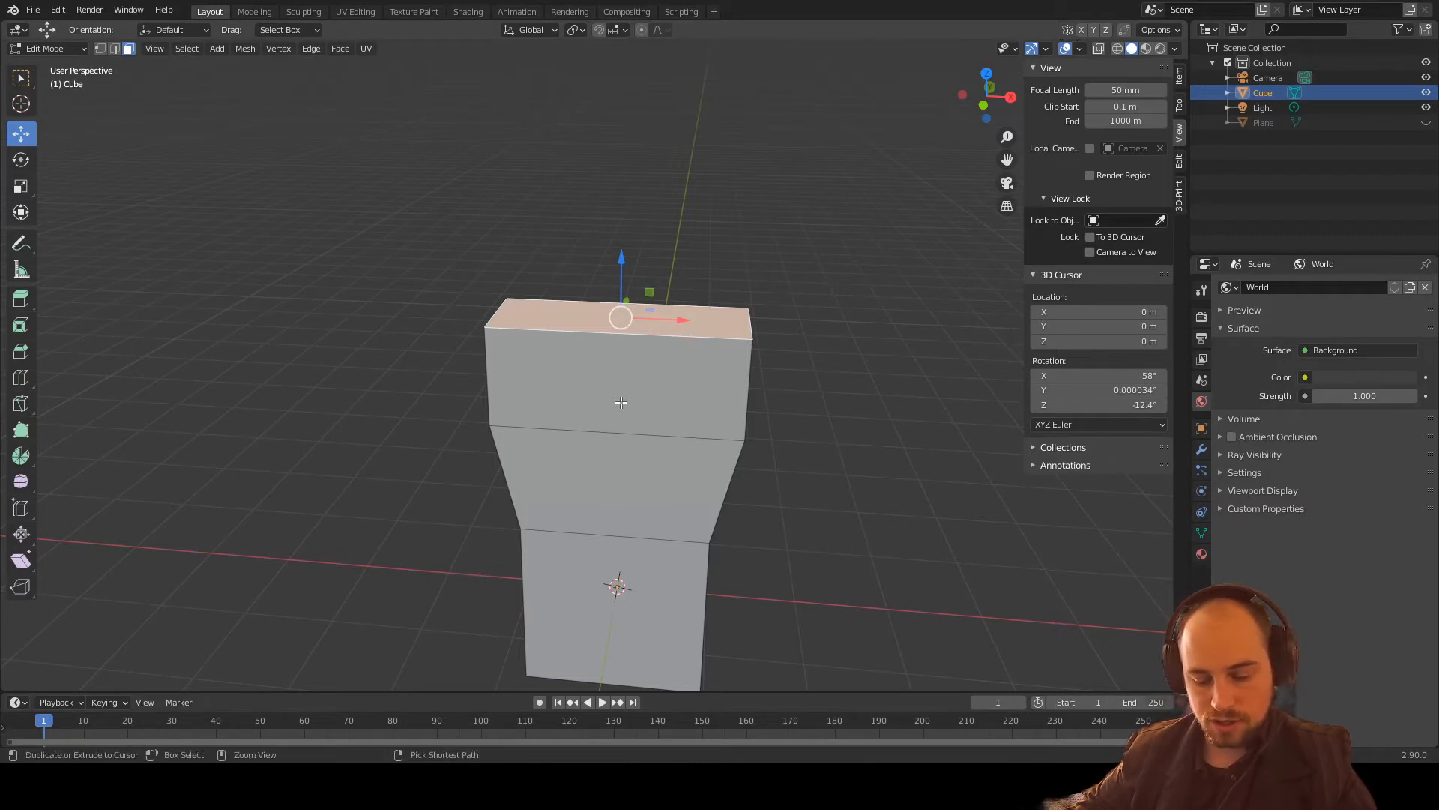
pyautogui.hotkey('ctrl', 'r')
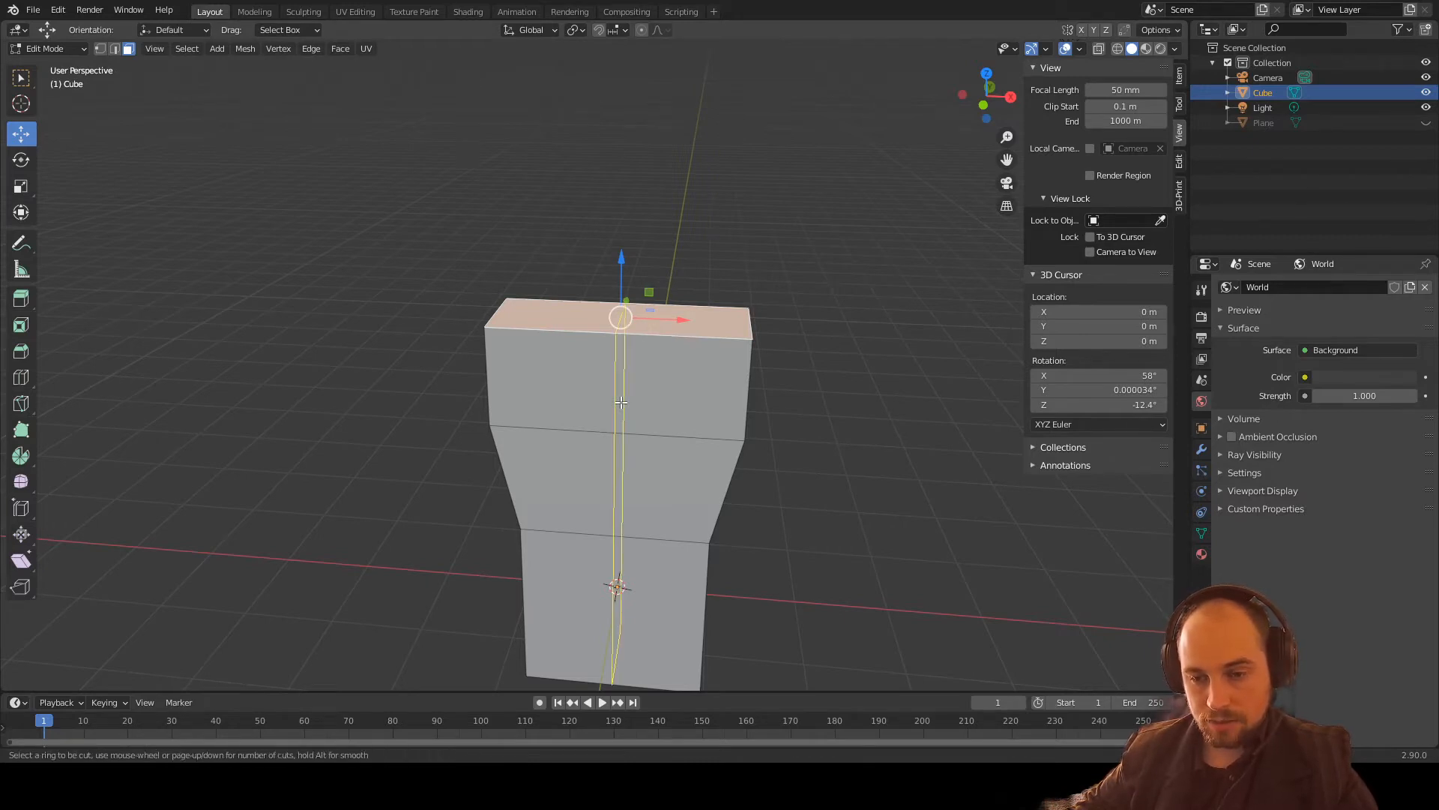
pyautogui.scroll(2, 621, 402)
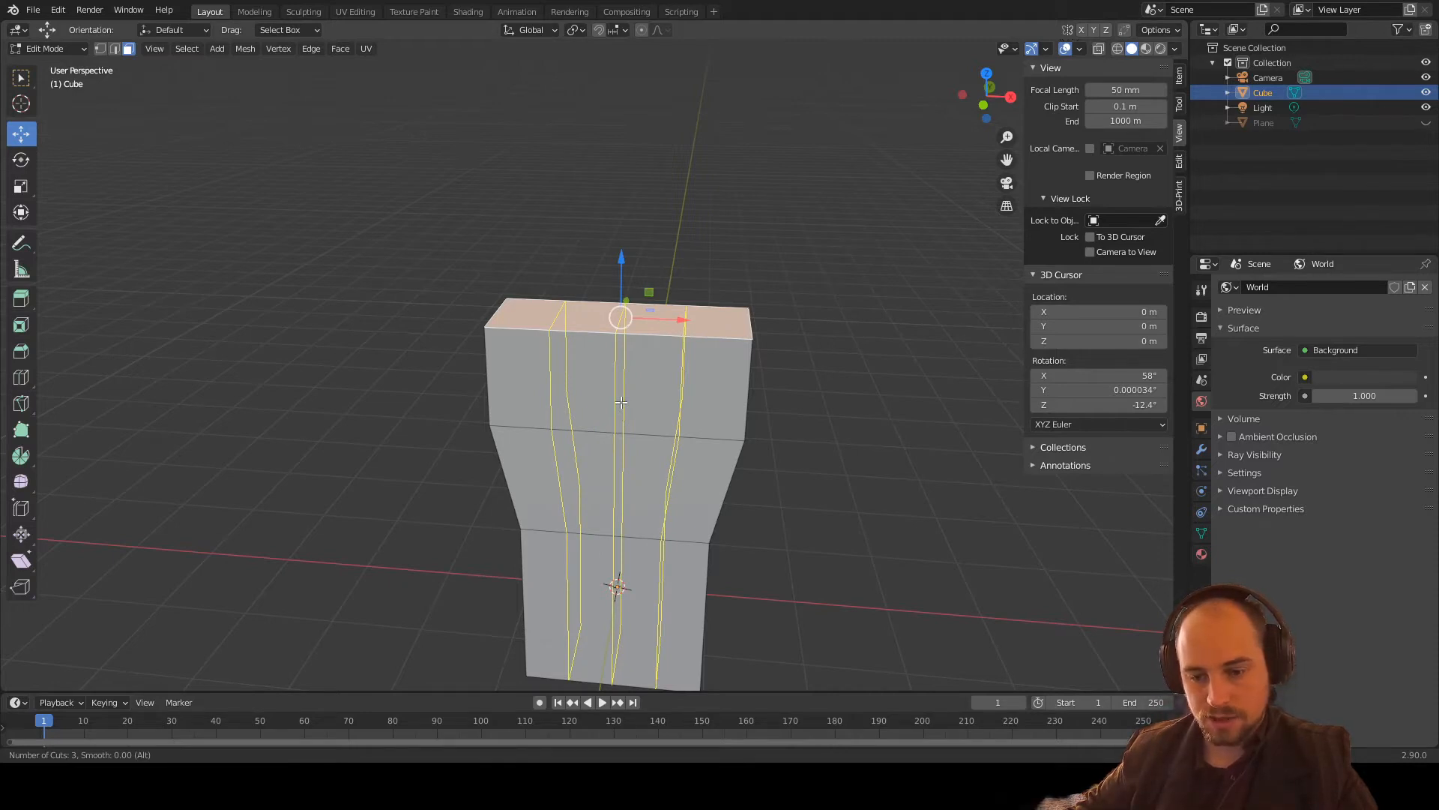
pyautogui.click(621, 402)
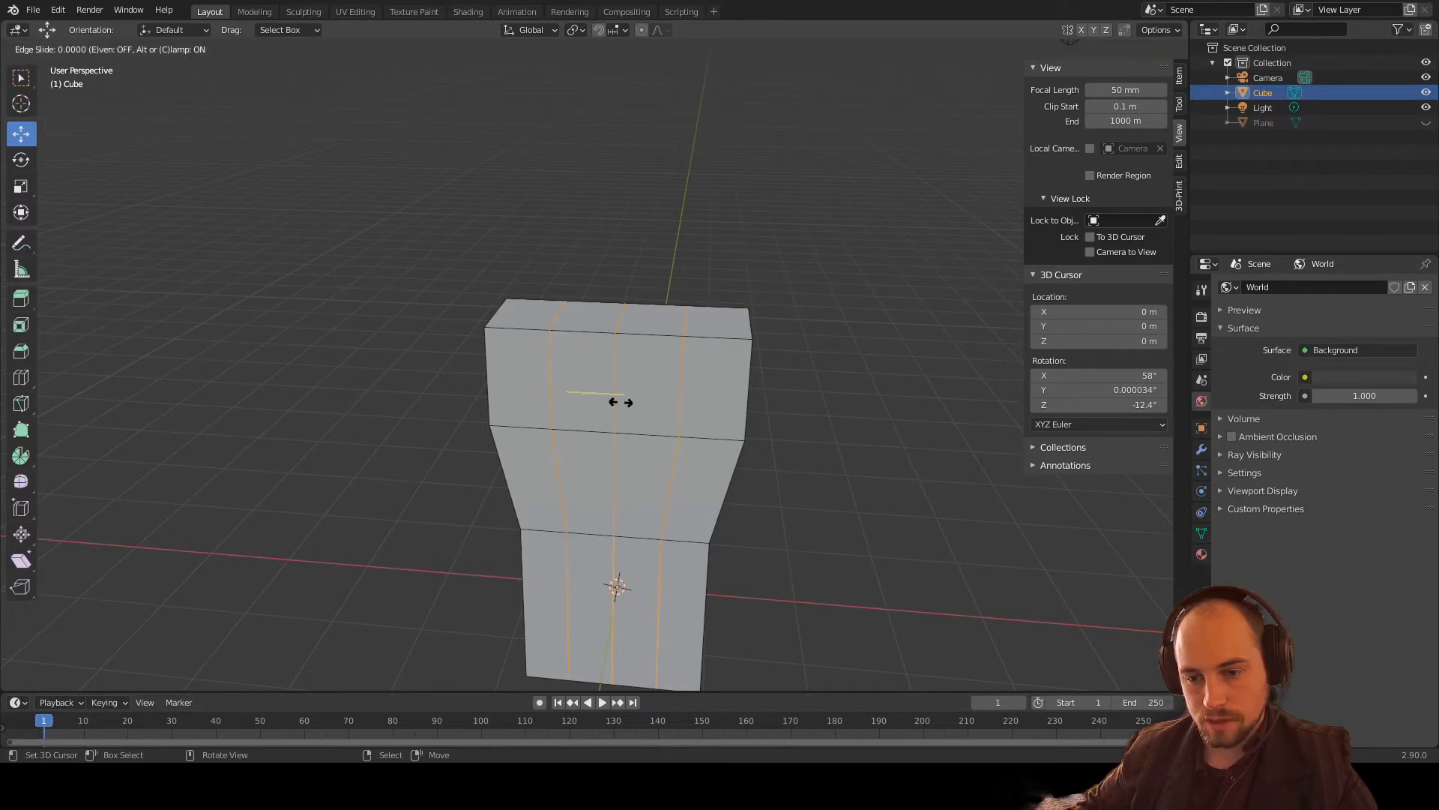
pyautogui.rightClick(611, 404)
# Step: Switch to face selection and select the leftmost of the four faces on the body's top
pyautogui.scroll(2, 733, 441)
pyautogui.scroll(-3, 771, 482)
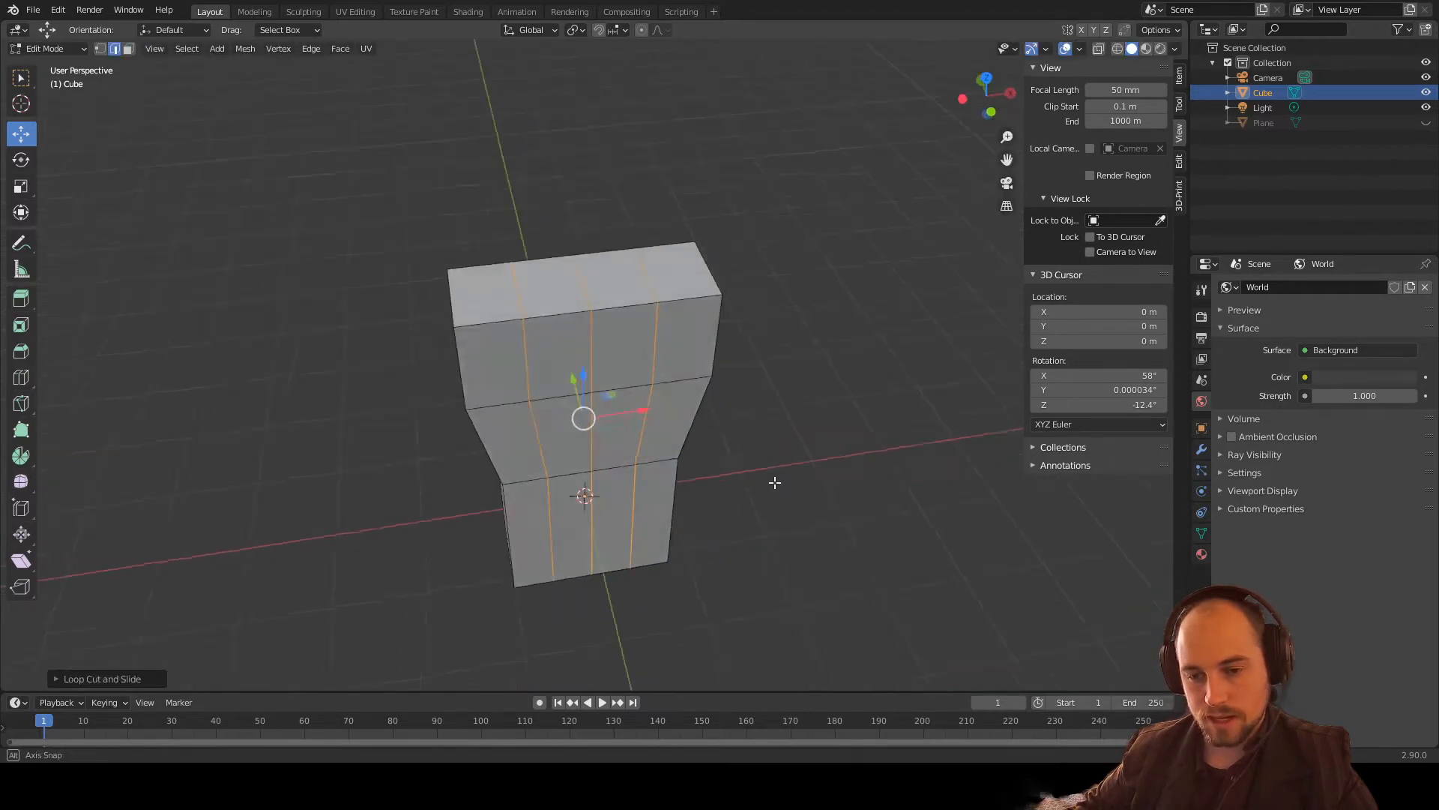
pyautogui.moveTo(771, 482); pyautogui.dragTo(758, 453, button='middle')
pyautogui.scroll(3, 735, 517)
pyautogui.keyDown('shift'); pyautogui.moveTo(615, 473); pyautogui.dragTo(699, 584, button='middle'); pyautogui.keyUp('shift')
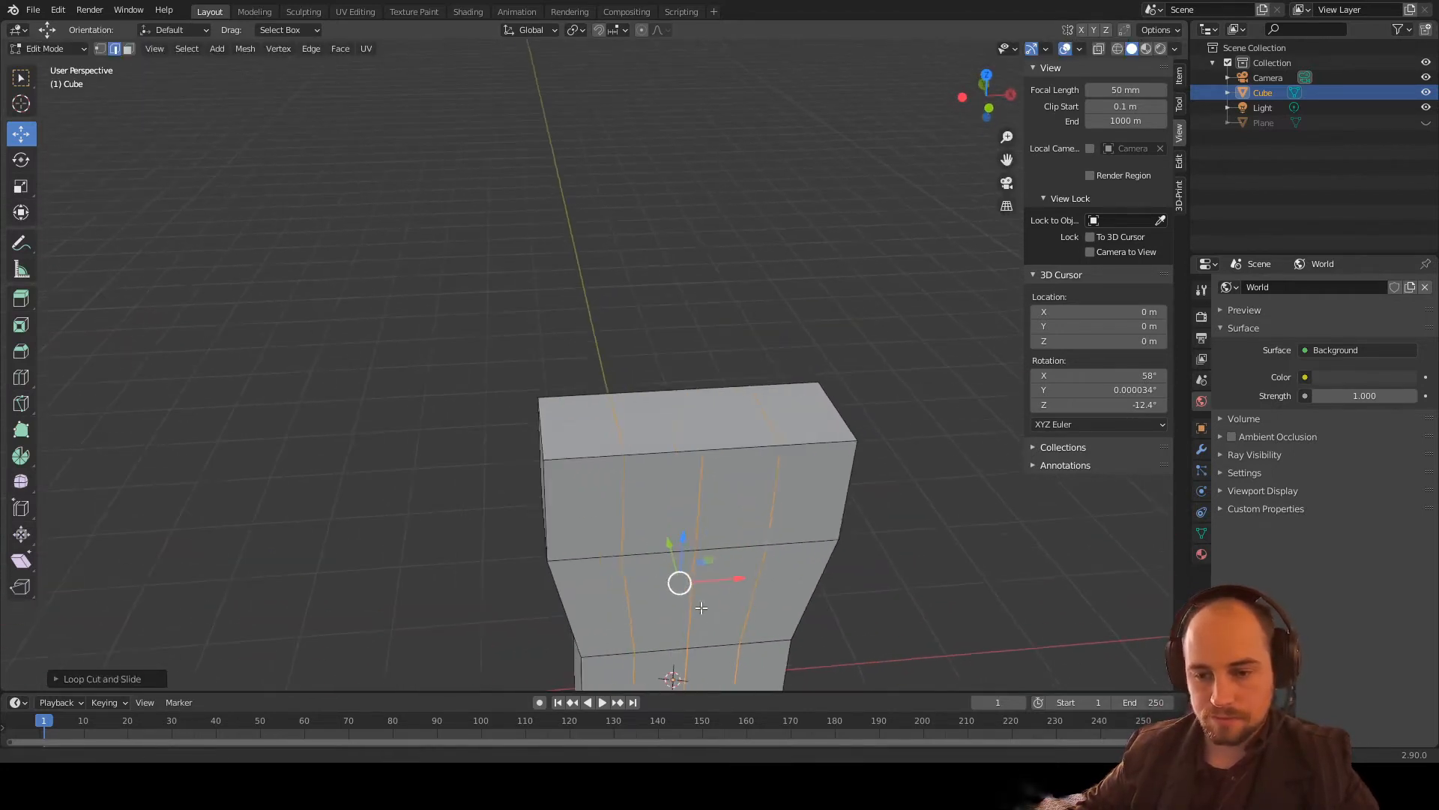
pyautogui.click(127, 49)
pyautogui.click(610, 434)
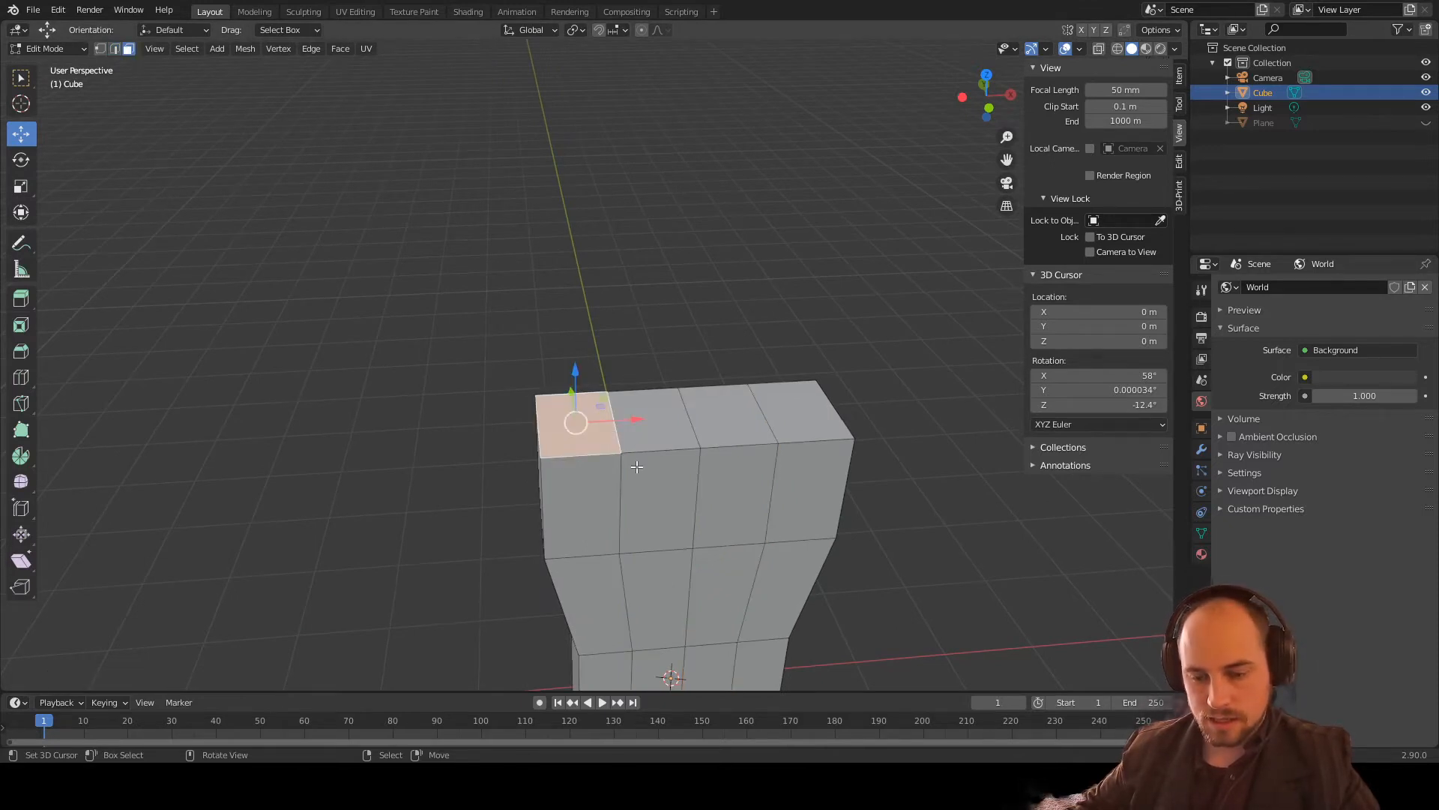
pyautogui.moveTo(673, 539); pyautogui.dragTo(510, 412, button='middle')
pyautogui.moveTo(727, 488); pyautogui.dragTo(645, 470, button='middle')
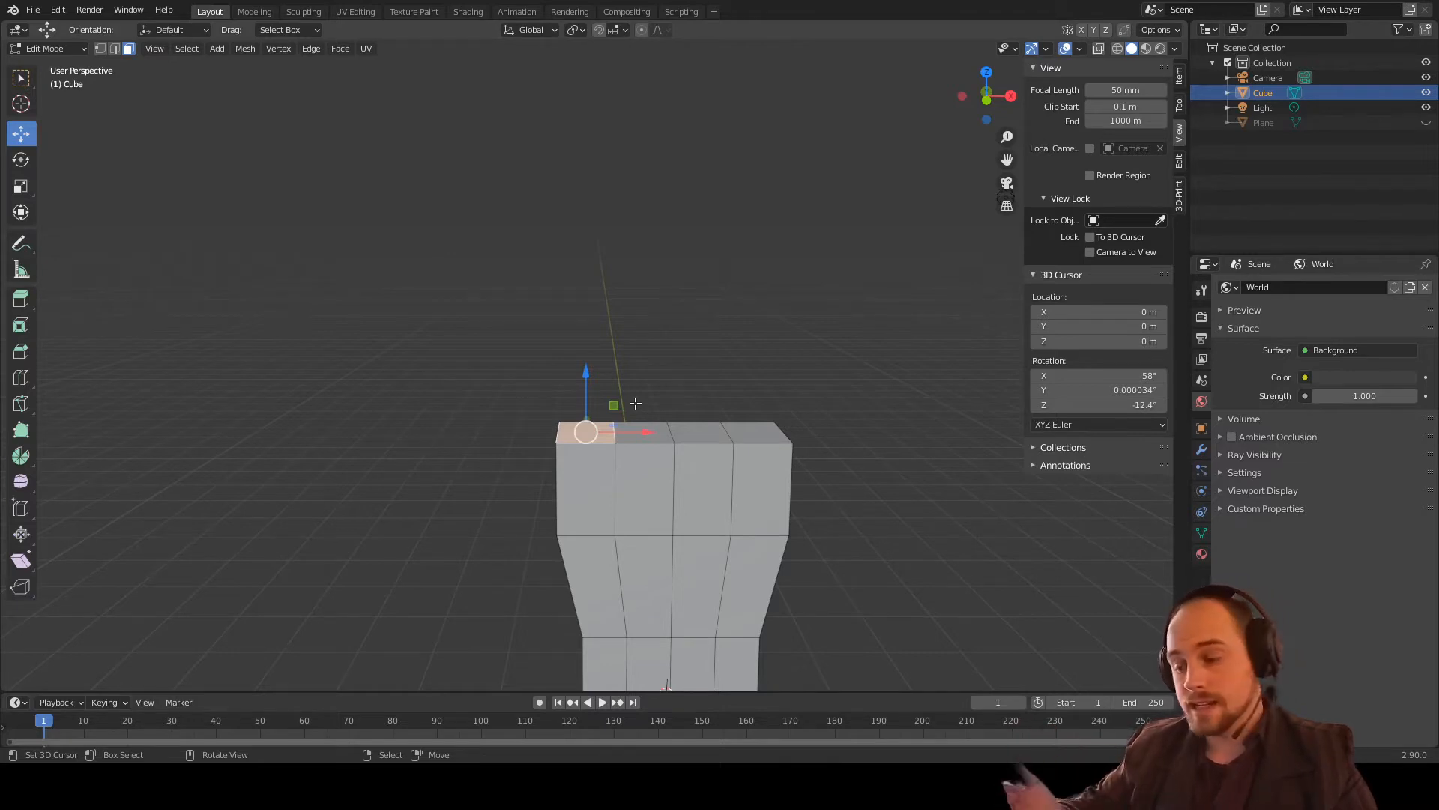
pyautogui.scroll(2, 637, 407)
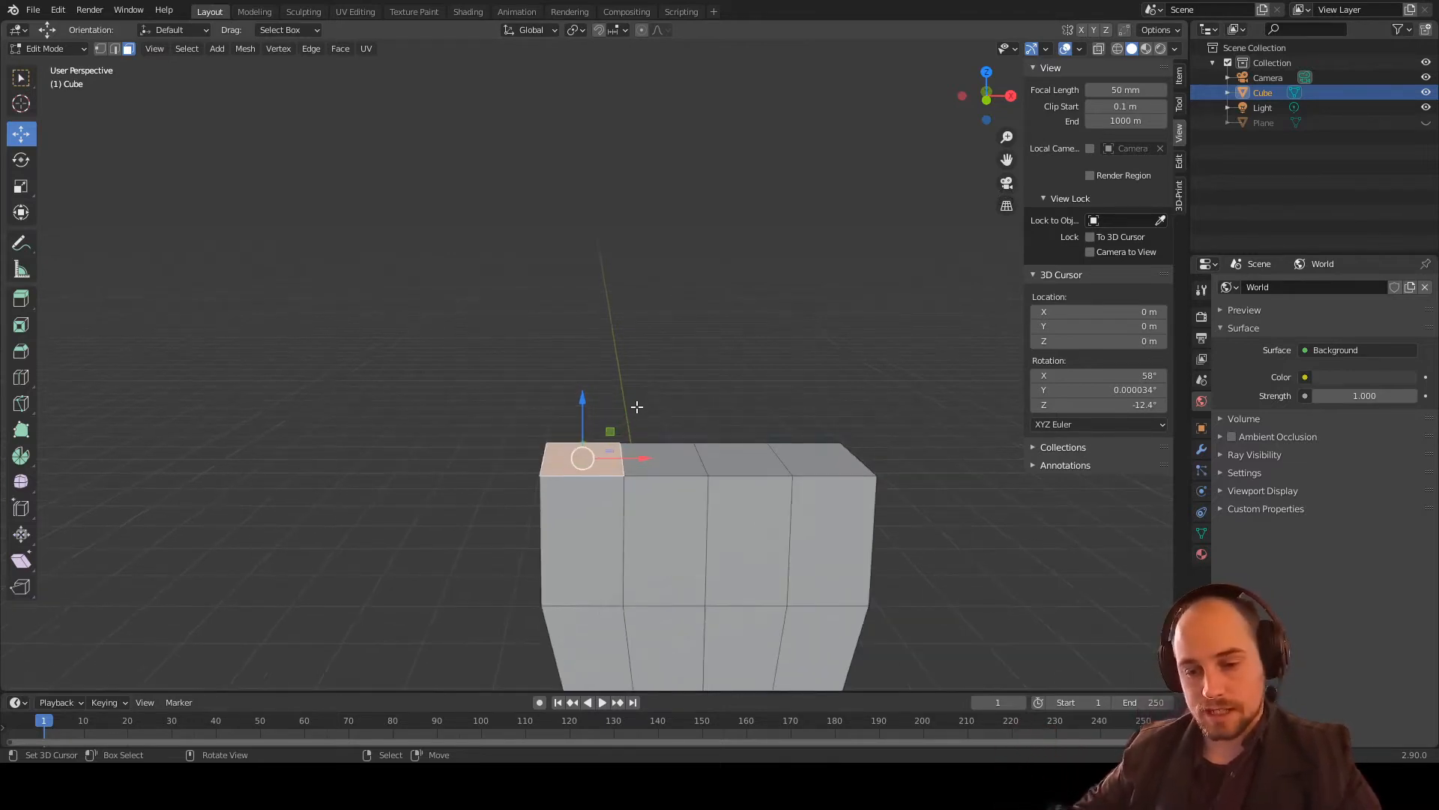
pyautogui.moveTo(639, 432); pyautogui.dragTo(627, 401, button='middle')
pyautogui.scroll(-2, 629, 403)
pyautogui.scroll(1, 634, 403)
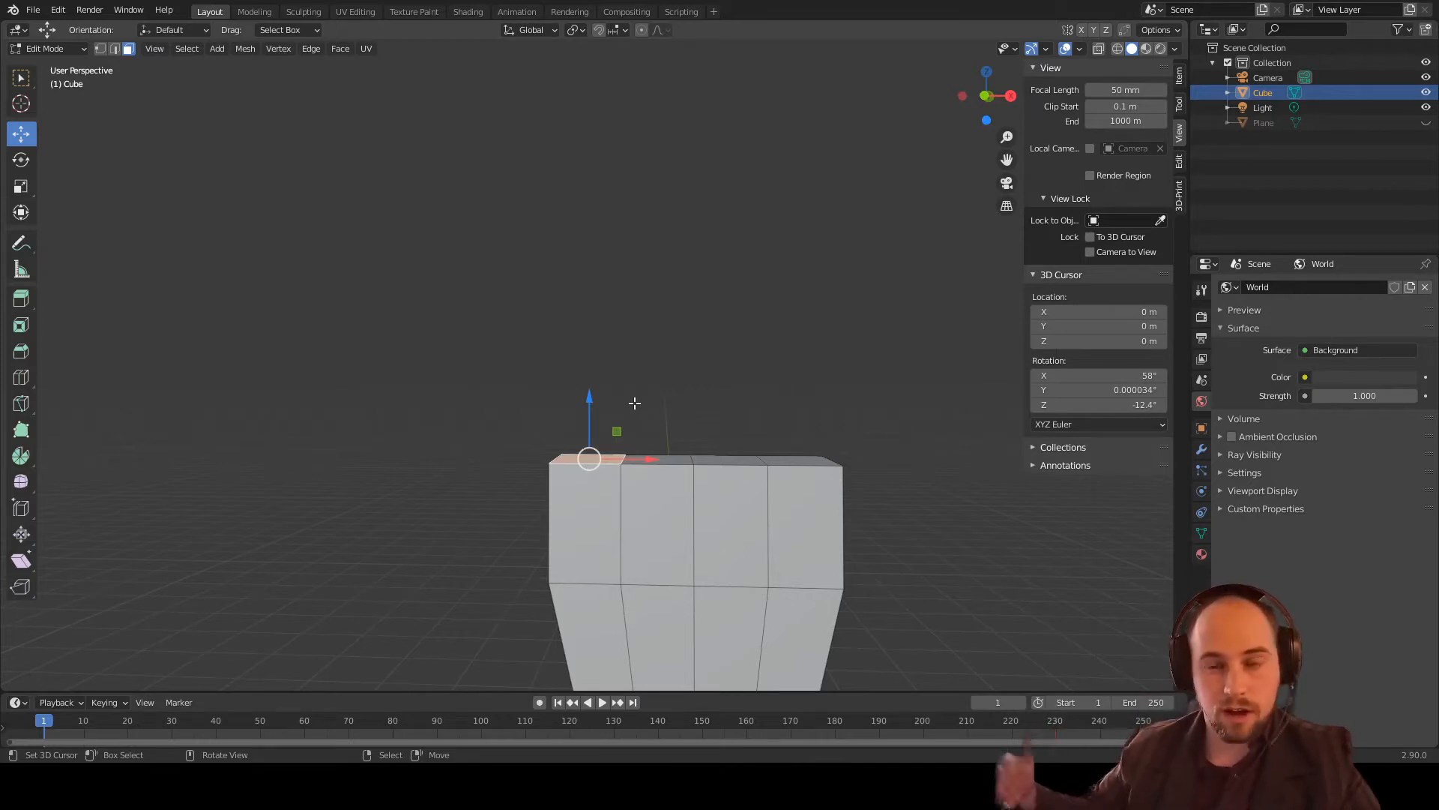
pyautogui.scroll(2, 681, 426)
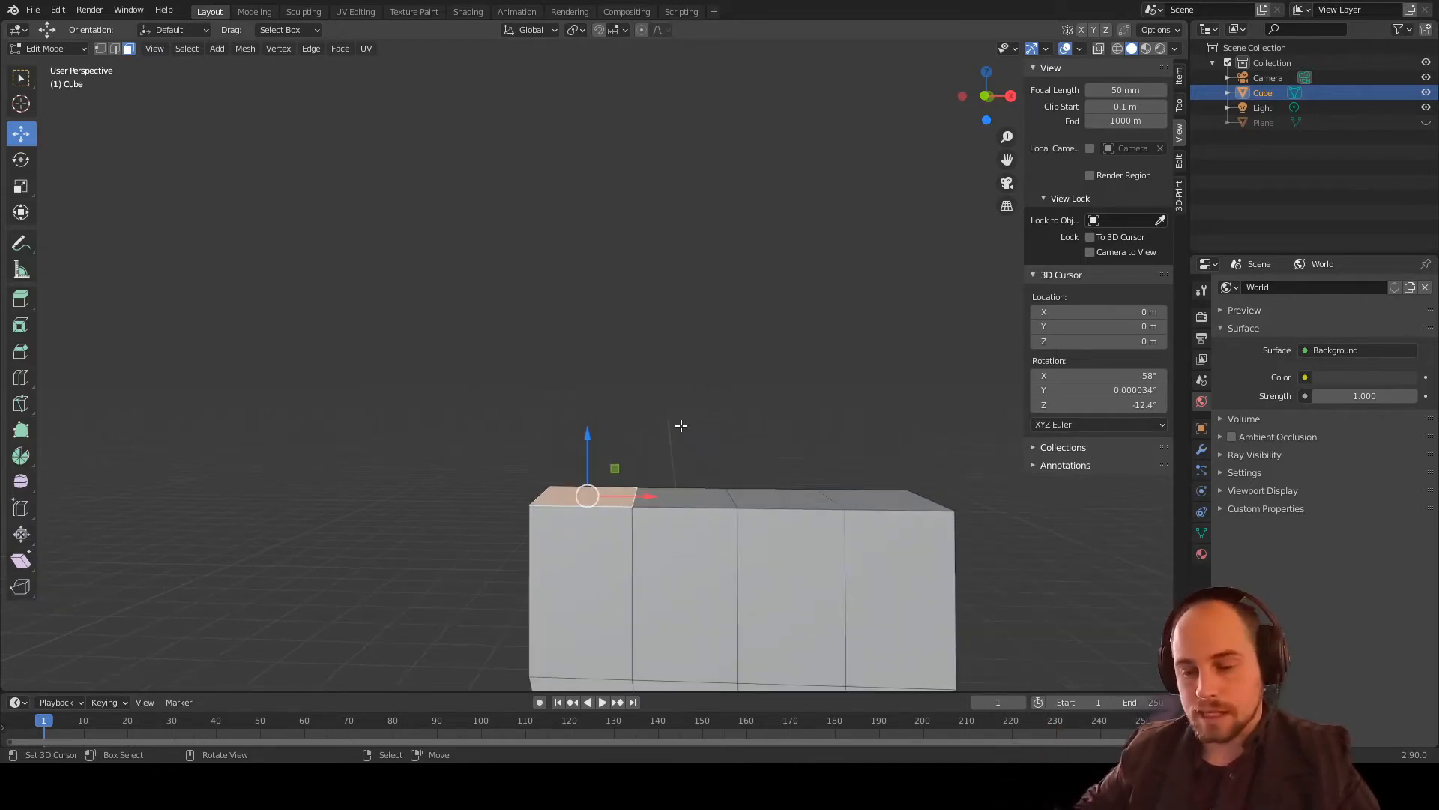
# Step: Extrude the leftmost top face upward about 0.5 m and the second top face about 0.9 m
pyautogui.moveTo(684, 450); pyautogui.dragTo(703, 475, button='middle')
pyautogui.moveTo(577, 420); pyautogui.dragTo(578, 398)
pyautogui.hotkey('ctrl', 'z')
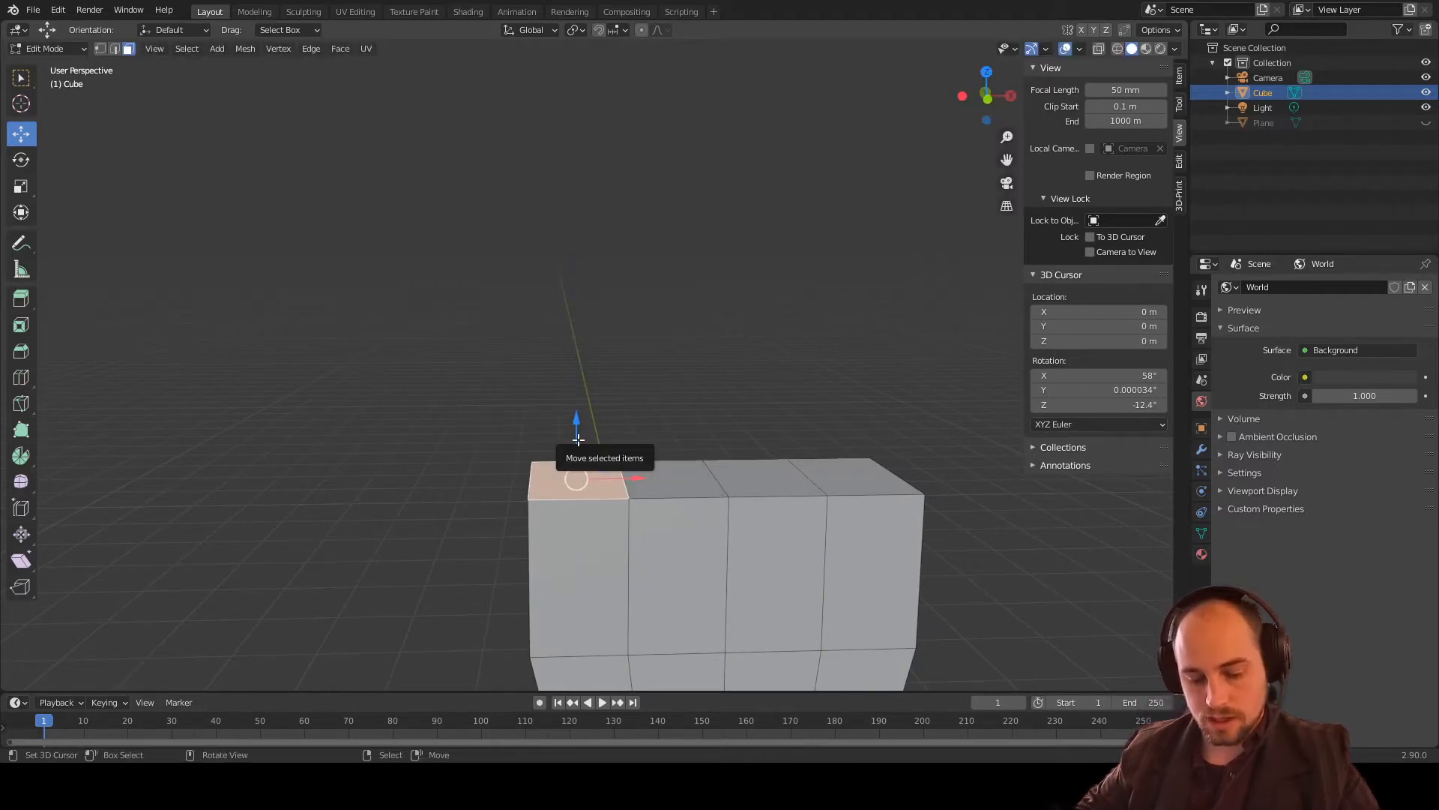
pyautogui.press('e')
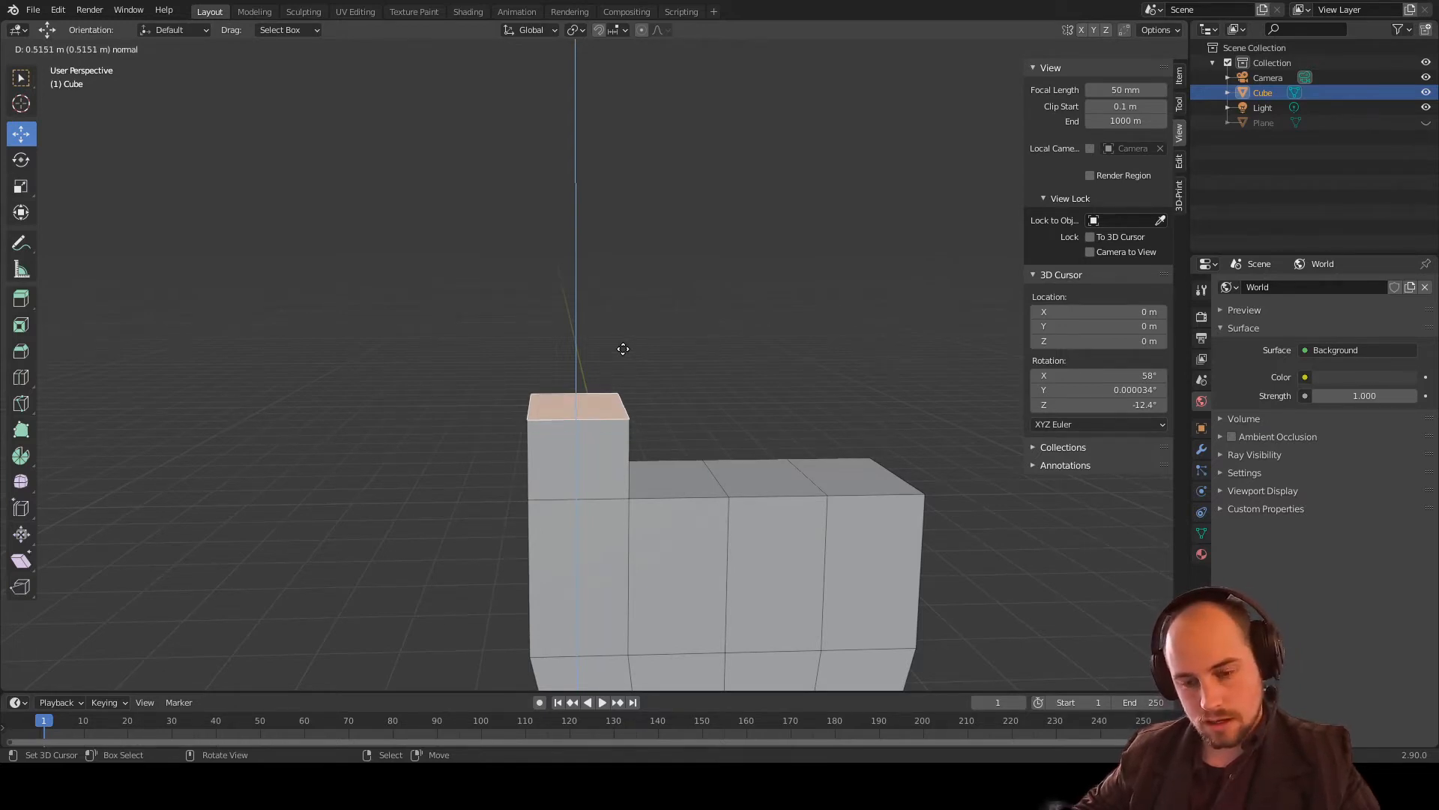
pyautogui.click(625, 344)
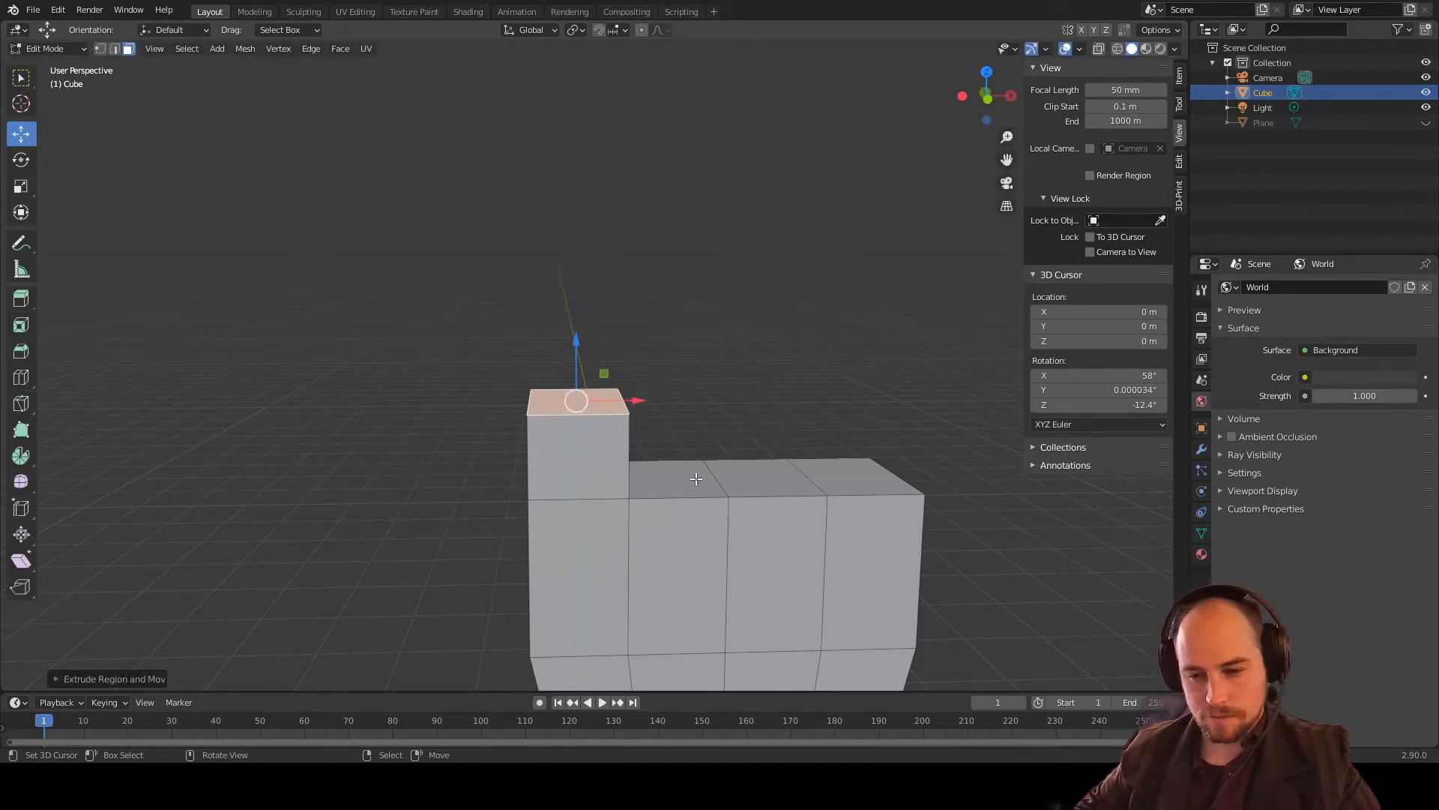
pyautogui.click(697, 479)
pyautogui.press('e')
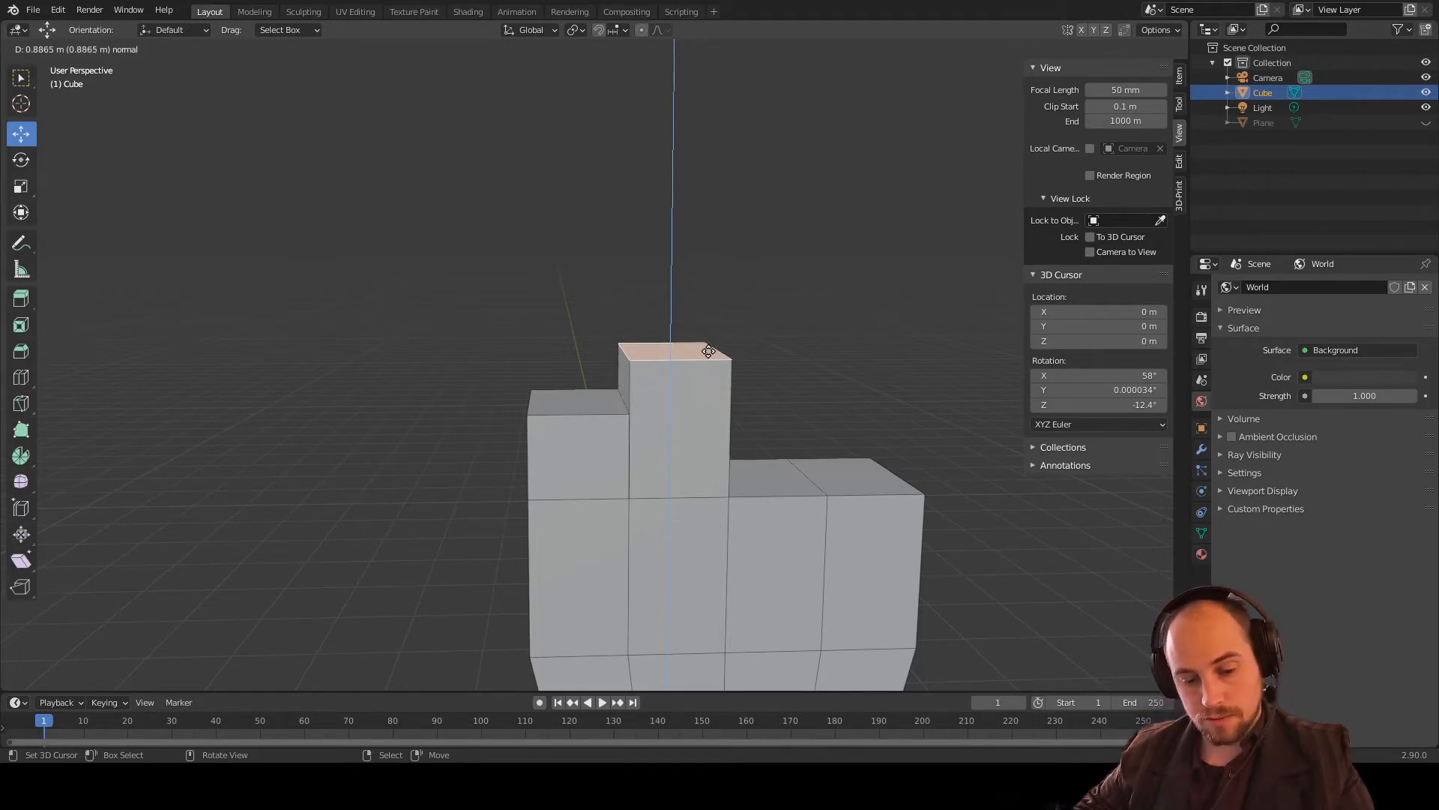
pyautogui.click(708, 351)
# Step: Extrude the third top face upward about 1 m and the fourth top face about 0.9 m
pyautogui.click(769, 457)
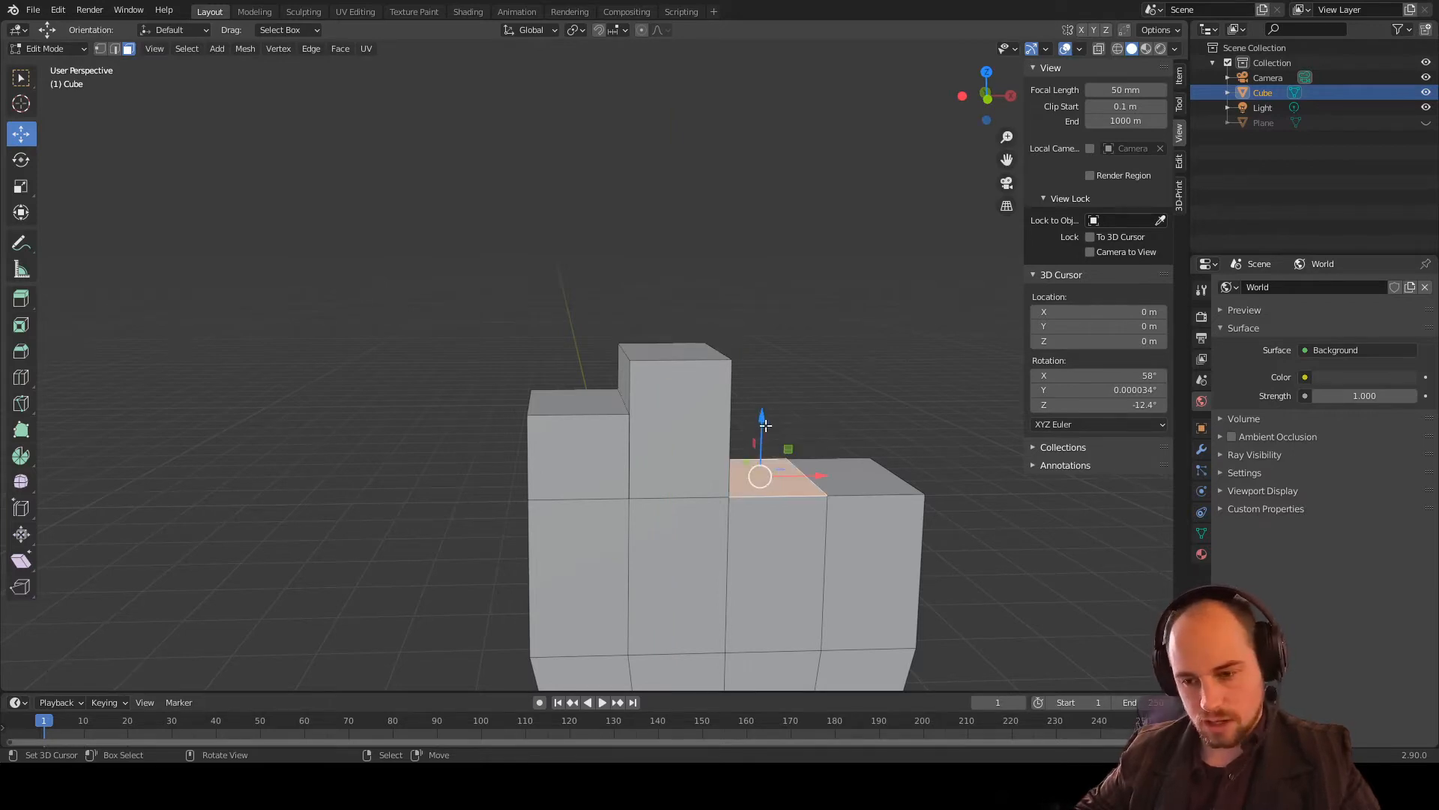
pyautogui.hotkey('ctrl', 'e')
pyautogui.click(766, 425)
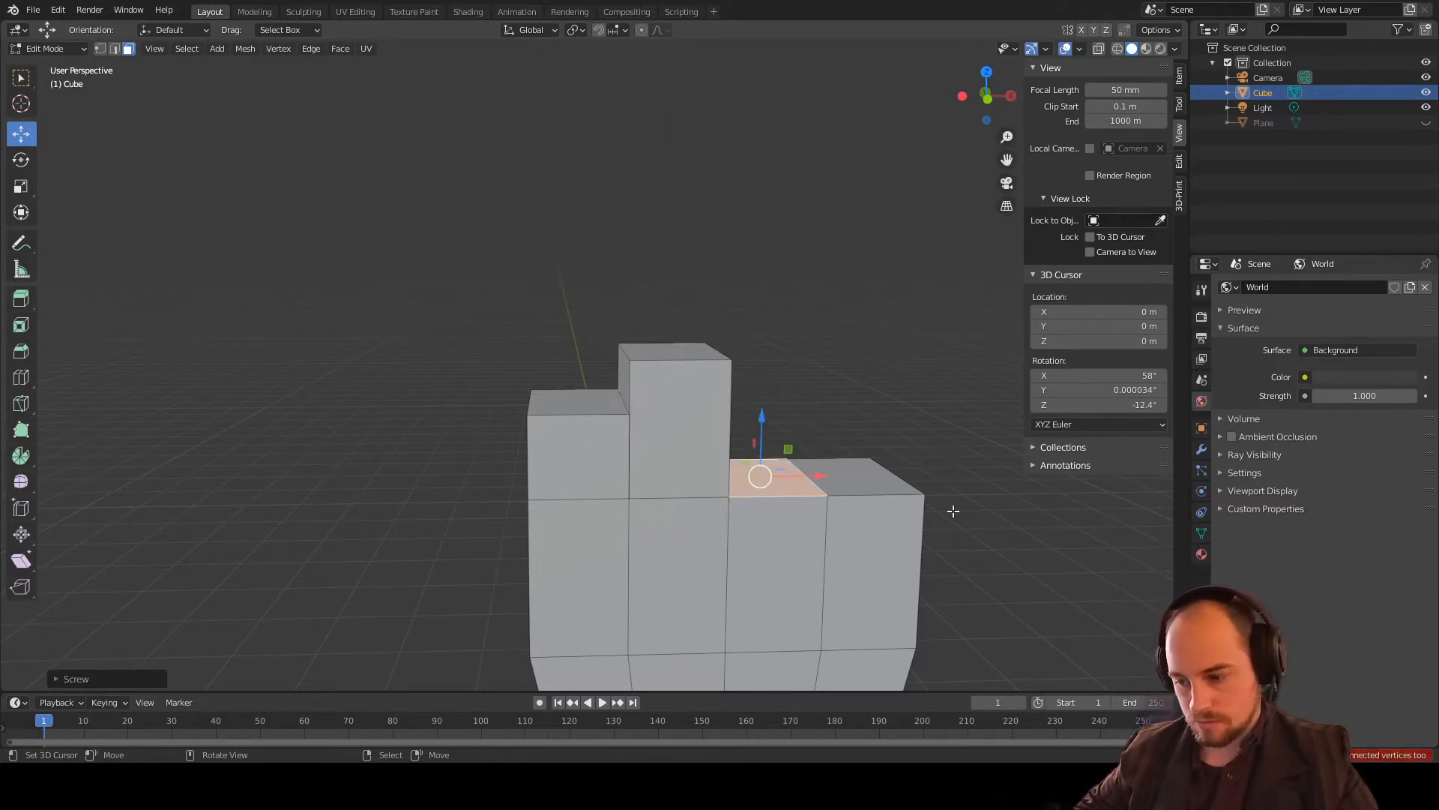
pyautogui.press('e')
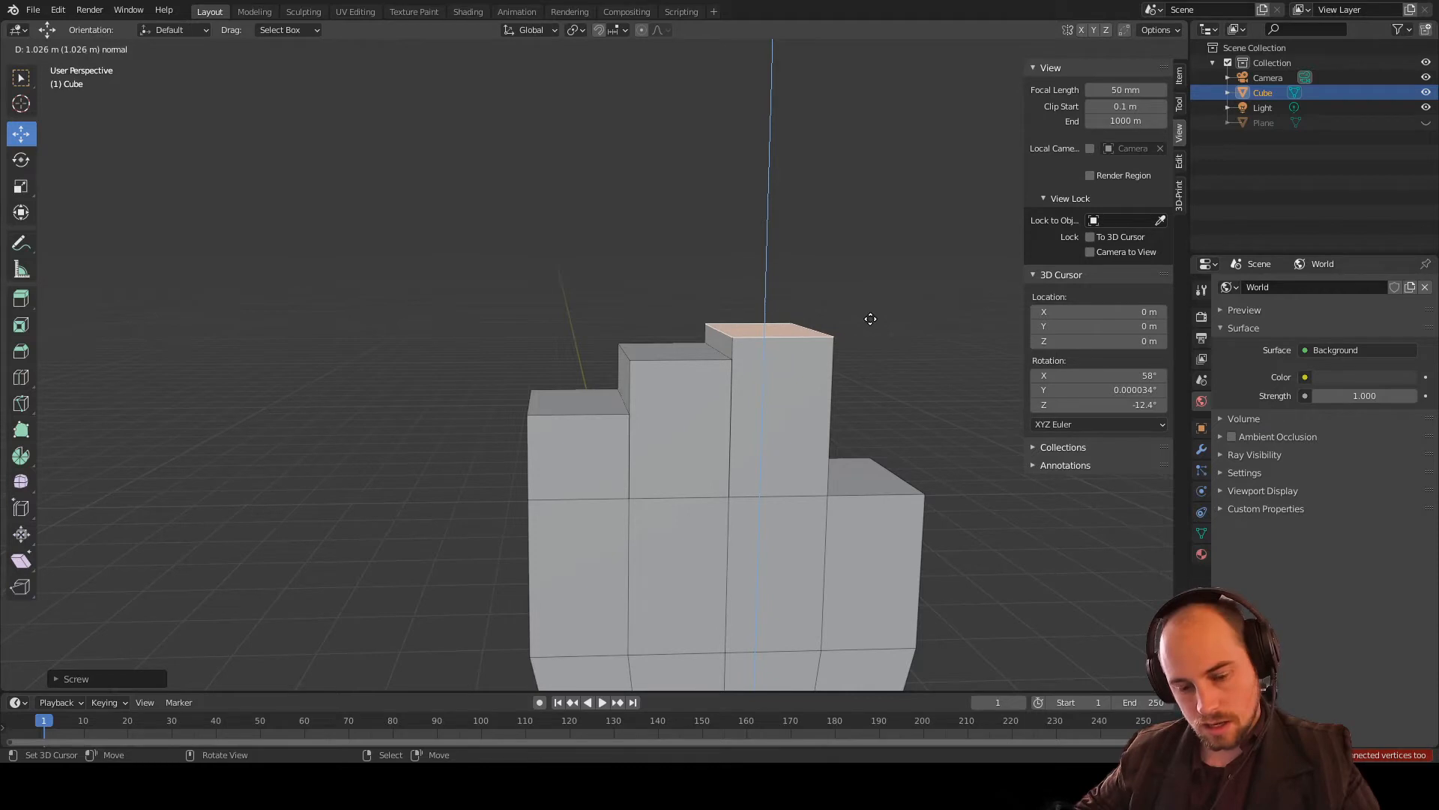
pyautogui.click(871, 314)
pyautogui.click(876, 478)
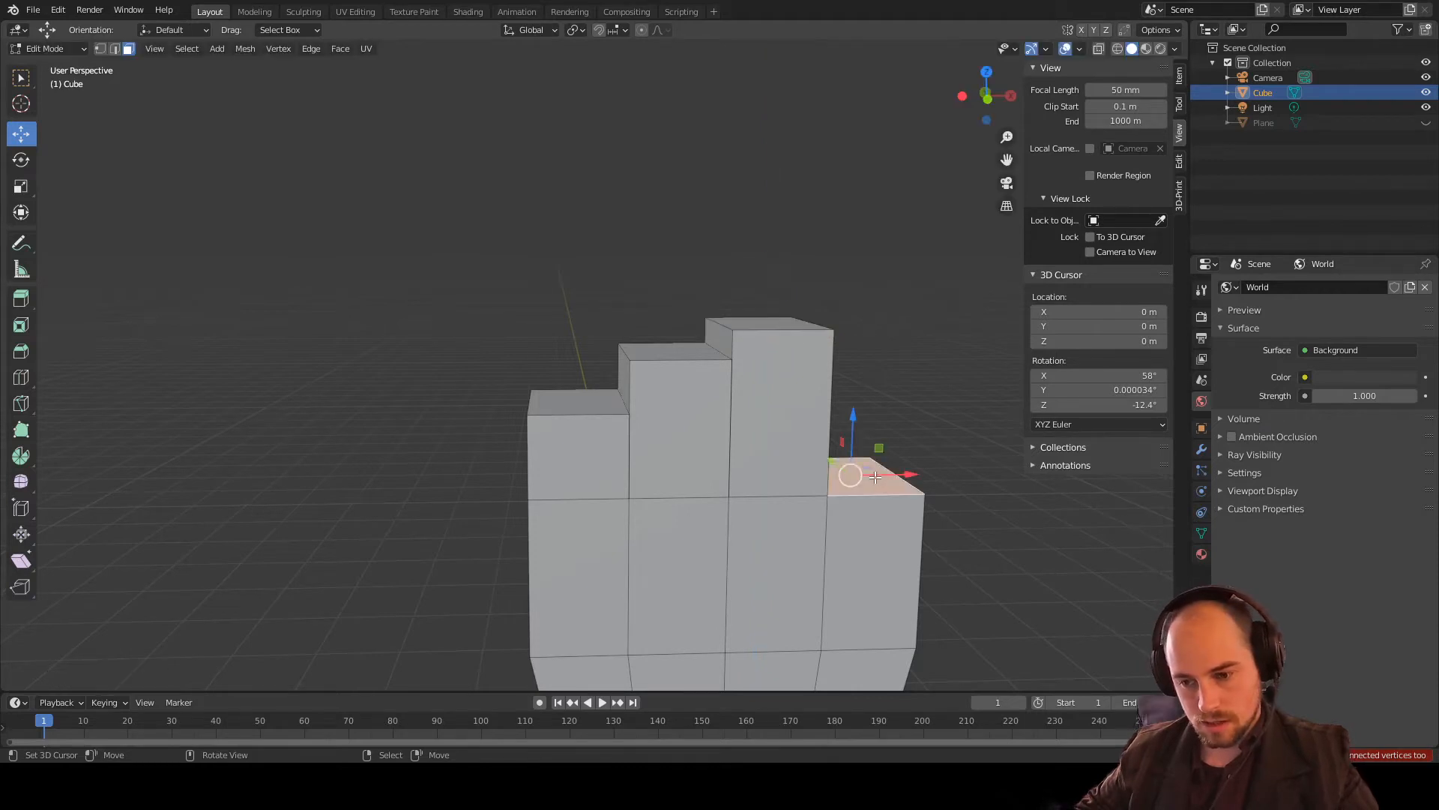
pyautogui.press('e')
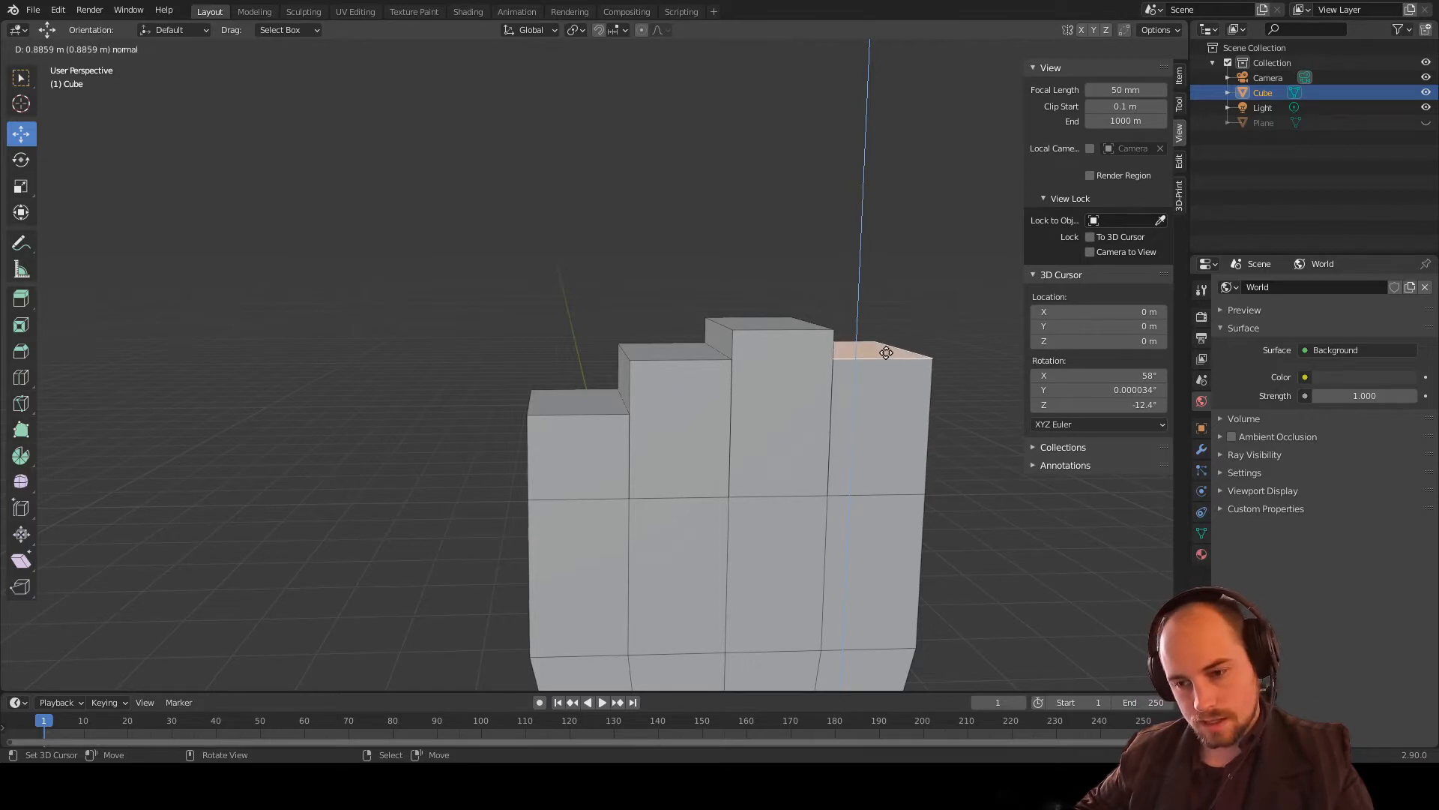
pyautogui.click(886, 352)
pyautogui.moveTo(941, 452)
pyautogui.mouseDown(button='middle')
pyautogui.moveTo(928, 491)
pyautogui.moveTo(941, 464)
pyautogui.mouseUp(button='middle')
pyautogui.click(578, 384)
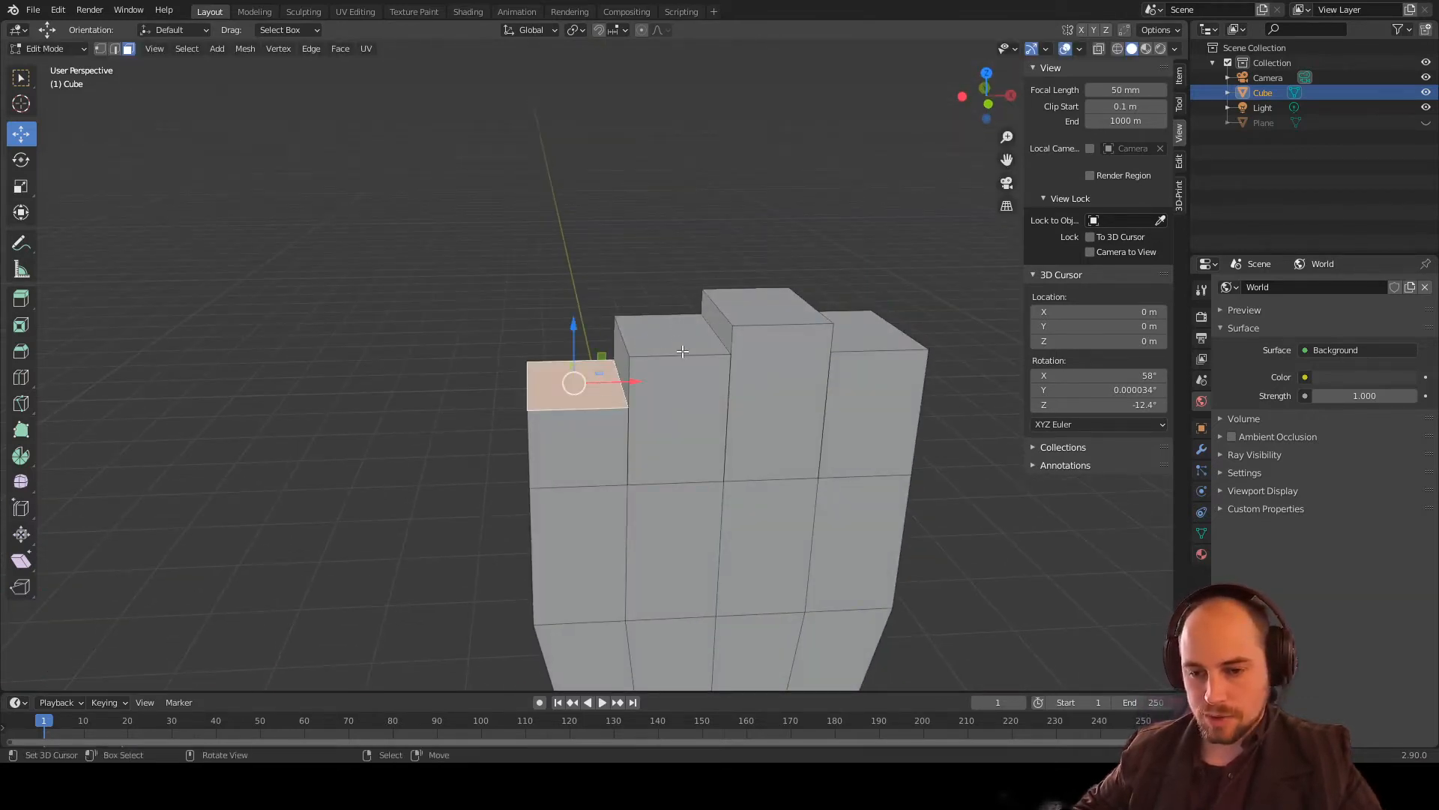
pyautogui.keyDown('shift'); pyautogui.click(675, 335); pyautogui.keyUp('shift')
pyautogui.keyDown('shift'); pyautogui.click(766, 306); pyautogui.keyUp('shift')
pyautogui.keyDown('shift'); pyautogui.click(877, 331); pyautogui.keyUp('shift')
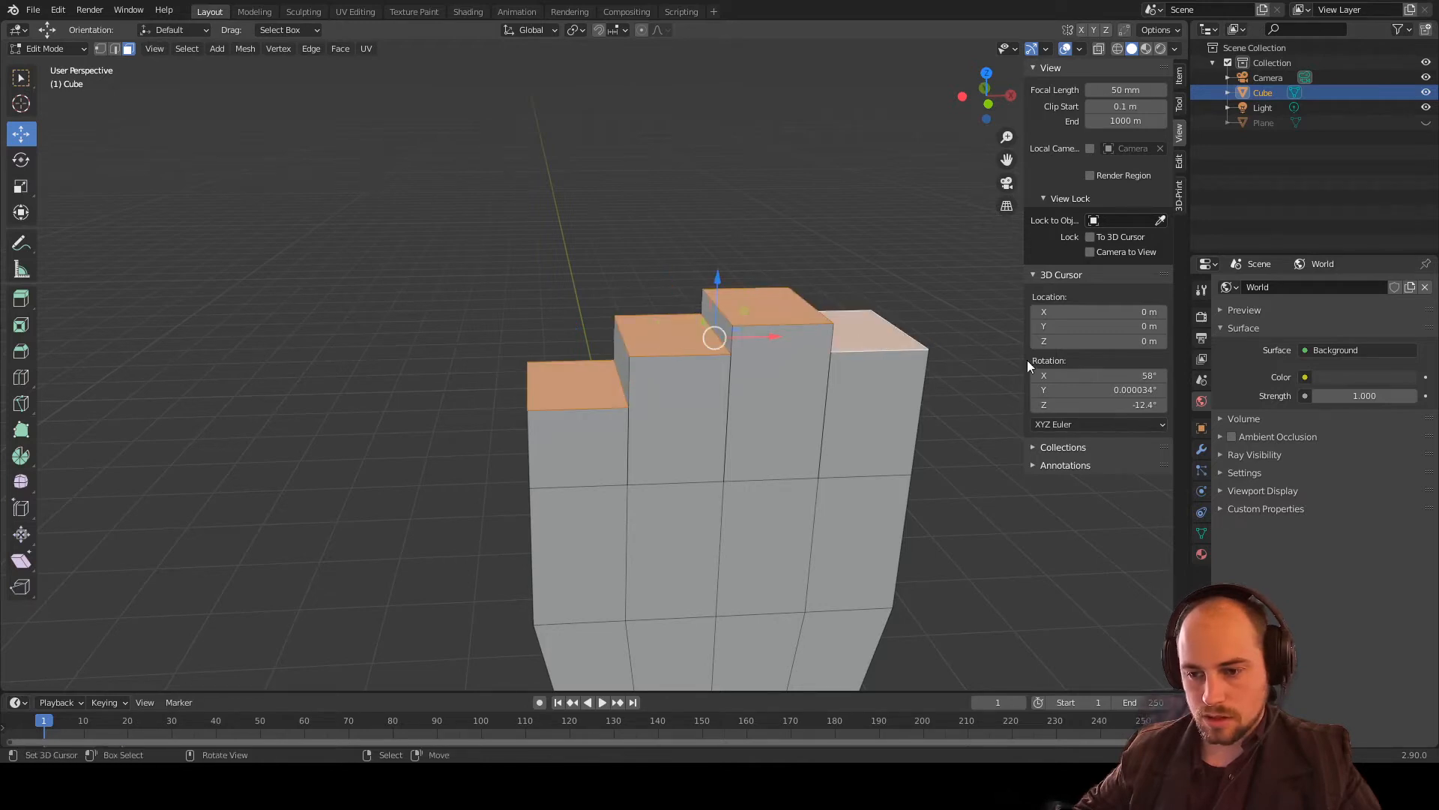
# Step: Taper the first and second finger columns by scaling each top face uniformly to about 0.86
pyautogui.click(555, 393)
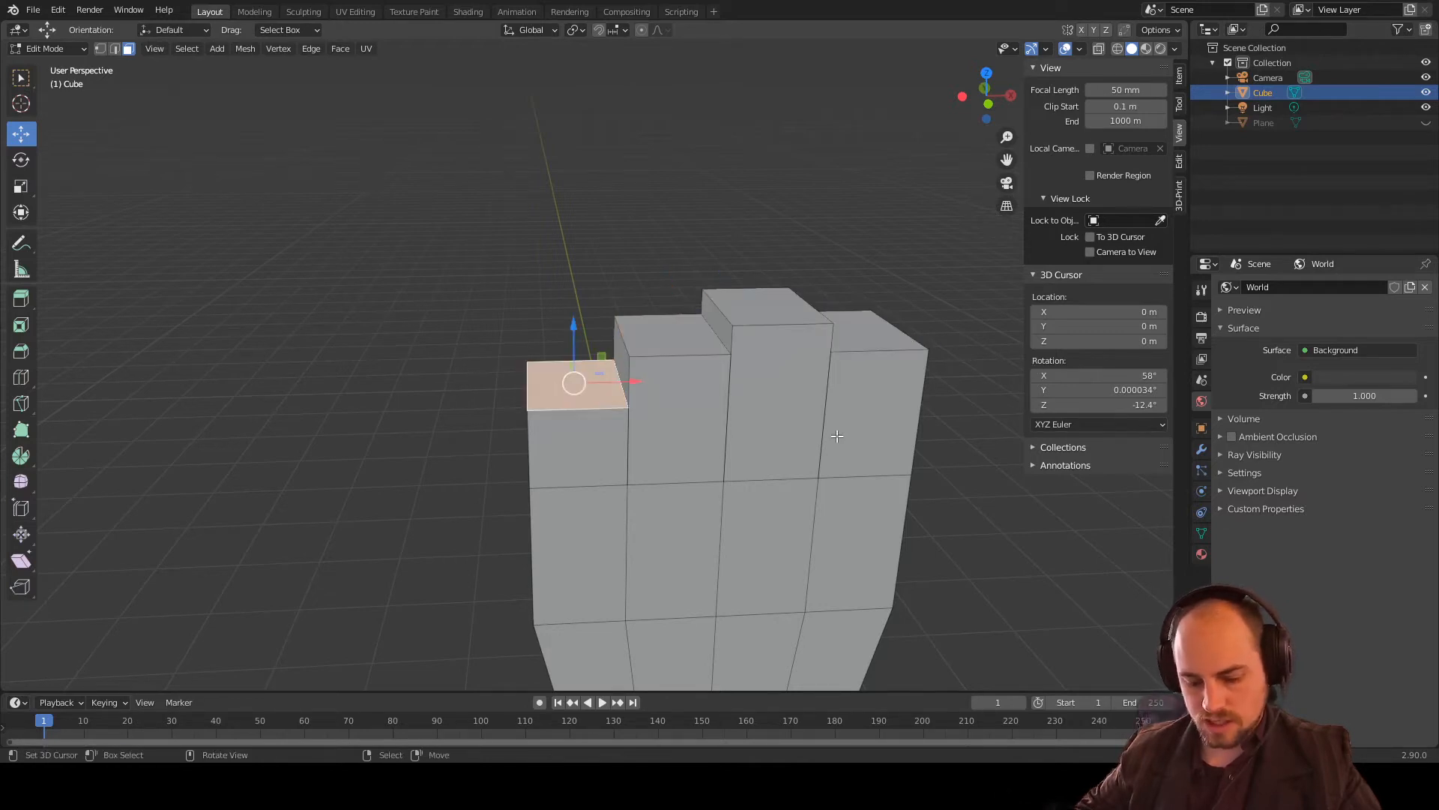
pyautogui.press('s')
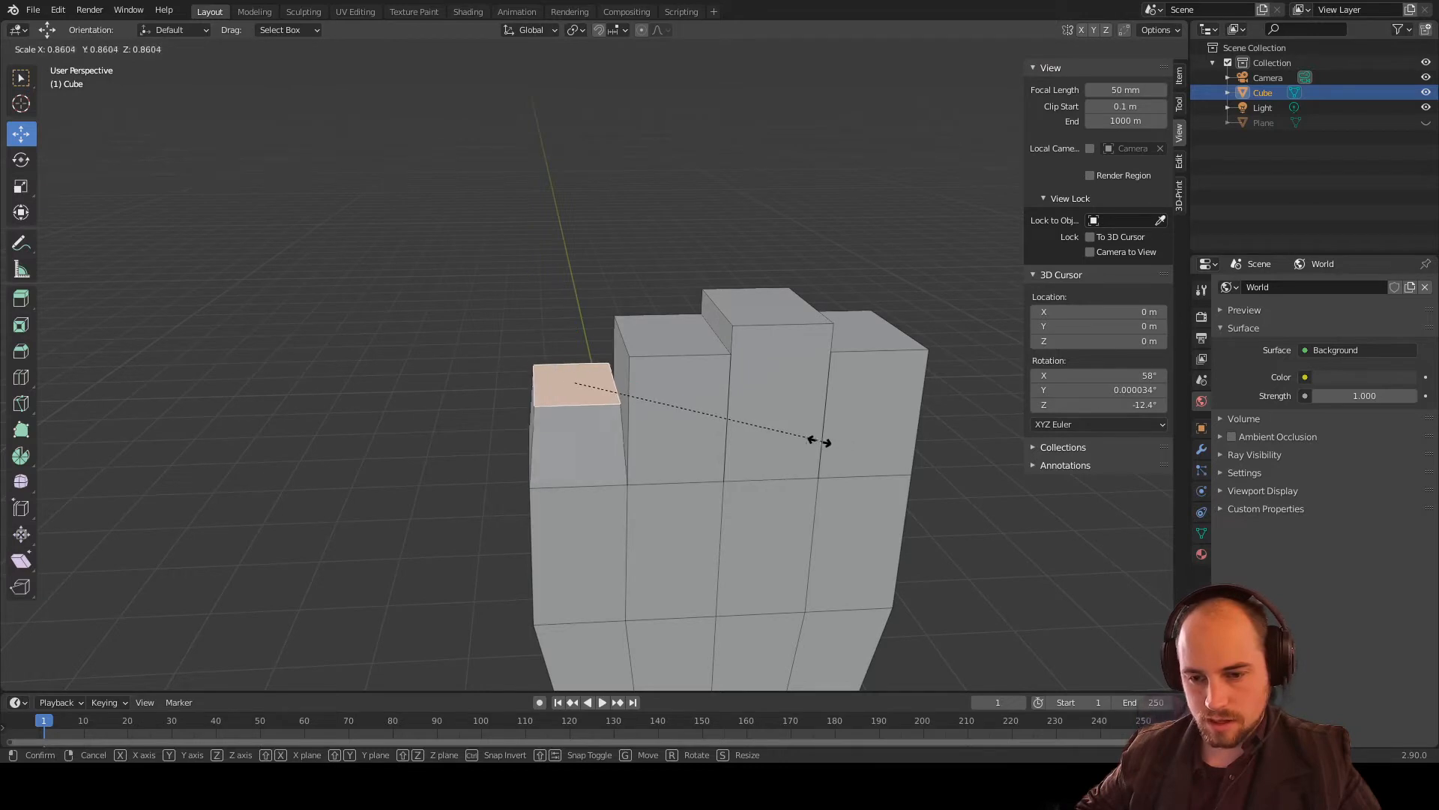
pyautogui.click(825, 435)
pyautogui.click(660, 334)
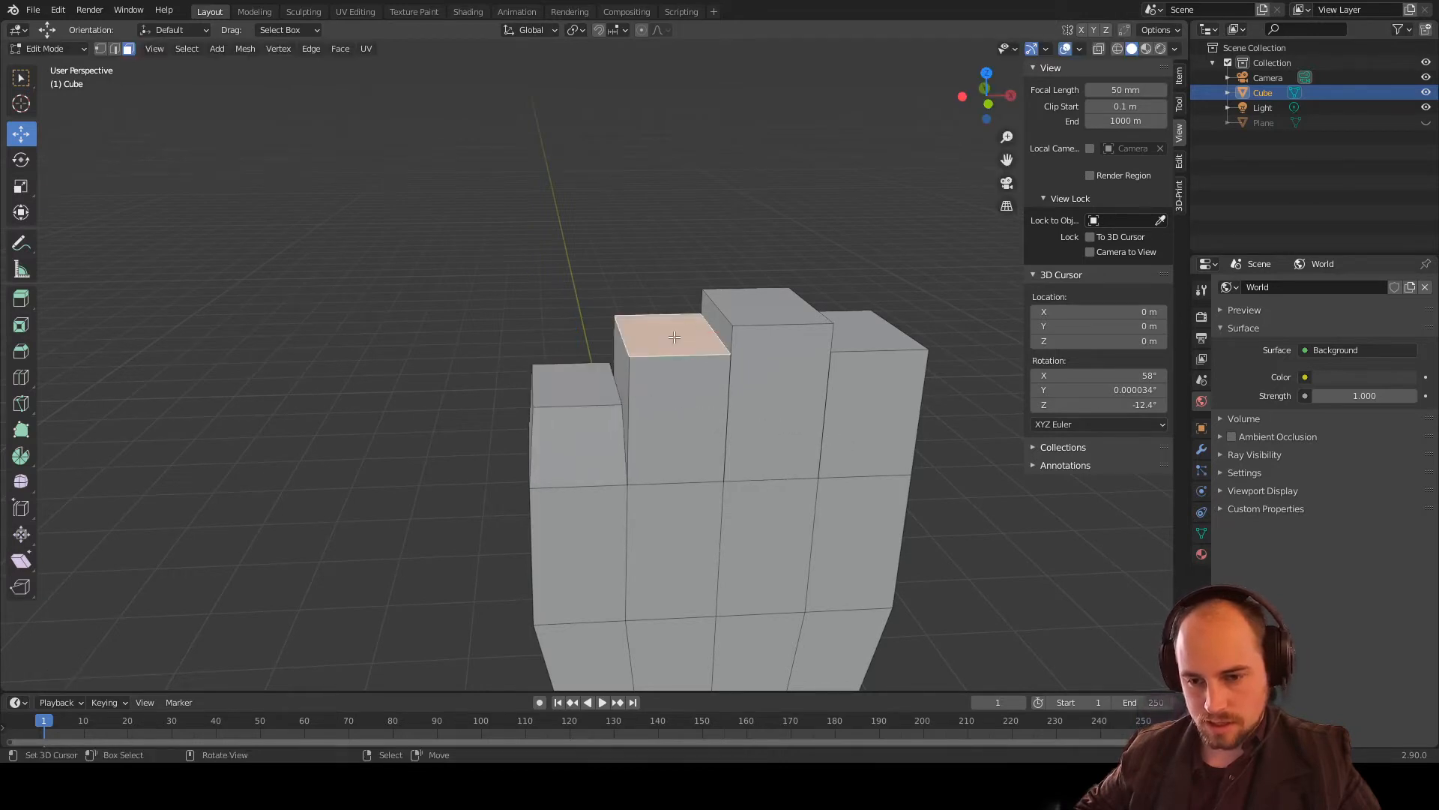
pyautogui.press('s')
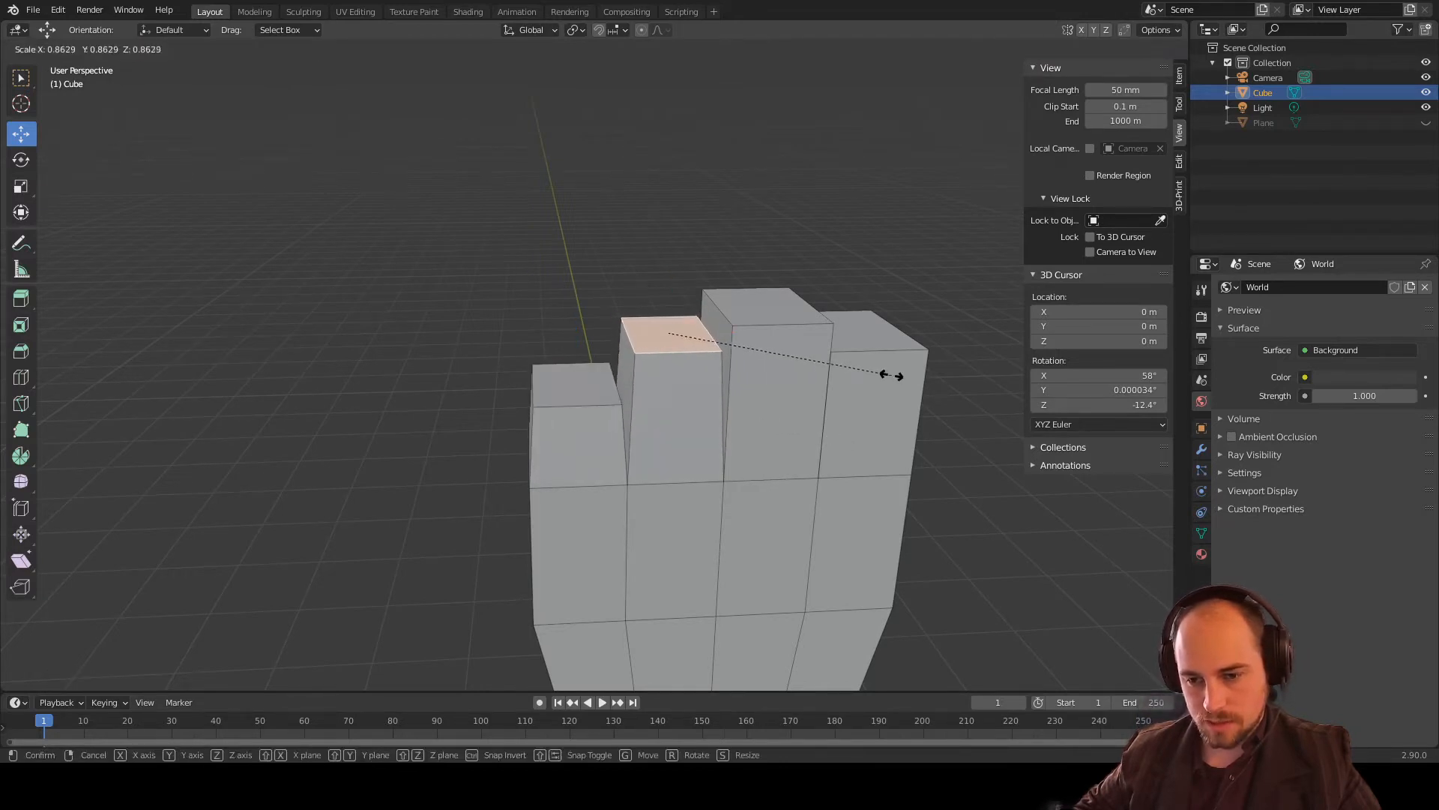
pyautogui.click(891, 376)
# Step: Taper the third and fourth finger columns by scaling each top face down uniformly
pyautogui.click(768, 299)
pyautogui.press('s')
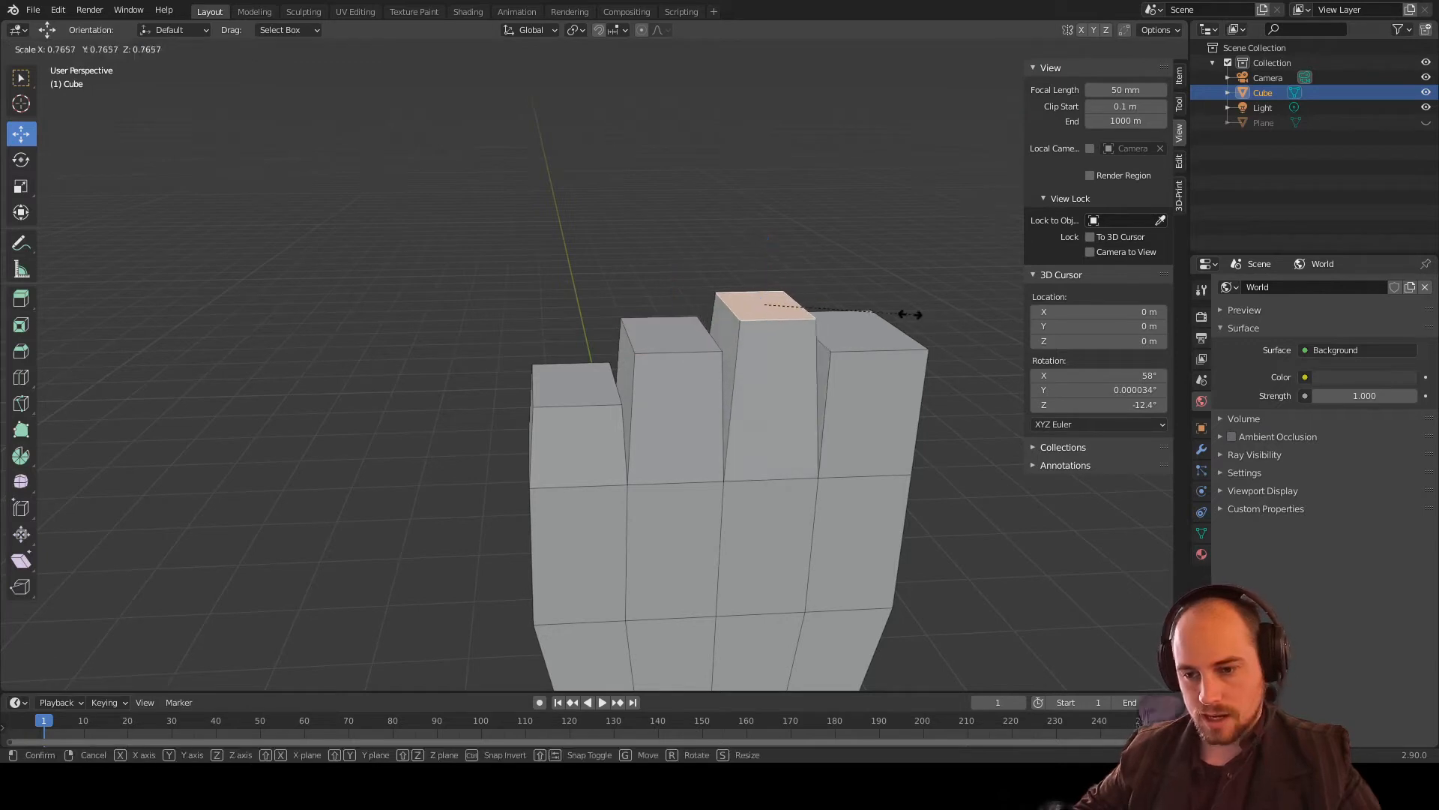
pyautogui.click(934, 324)
pyautogui.moveTo(933, 323); pyautogui.dragTo(932, 405, button='middle')
pyautogui.click(931, 405)
pyautogui.press('s')
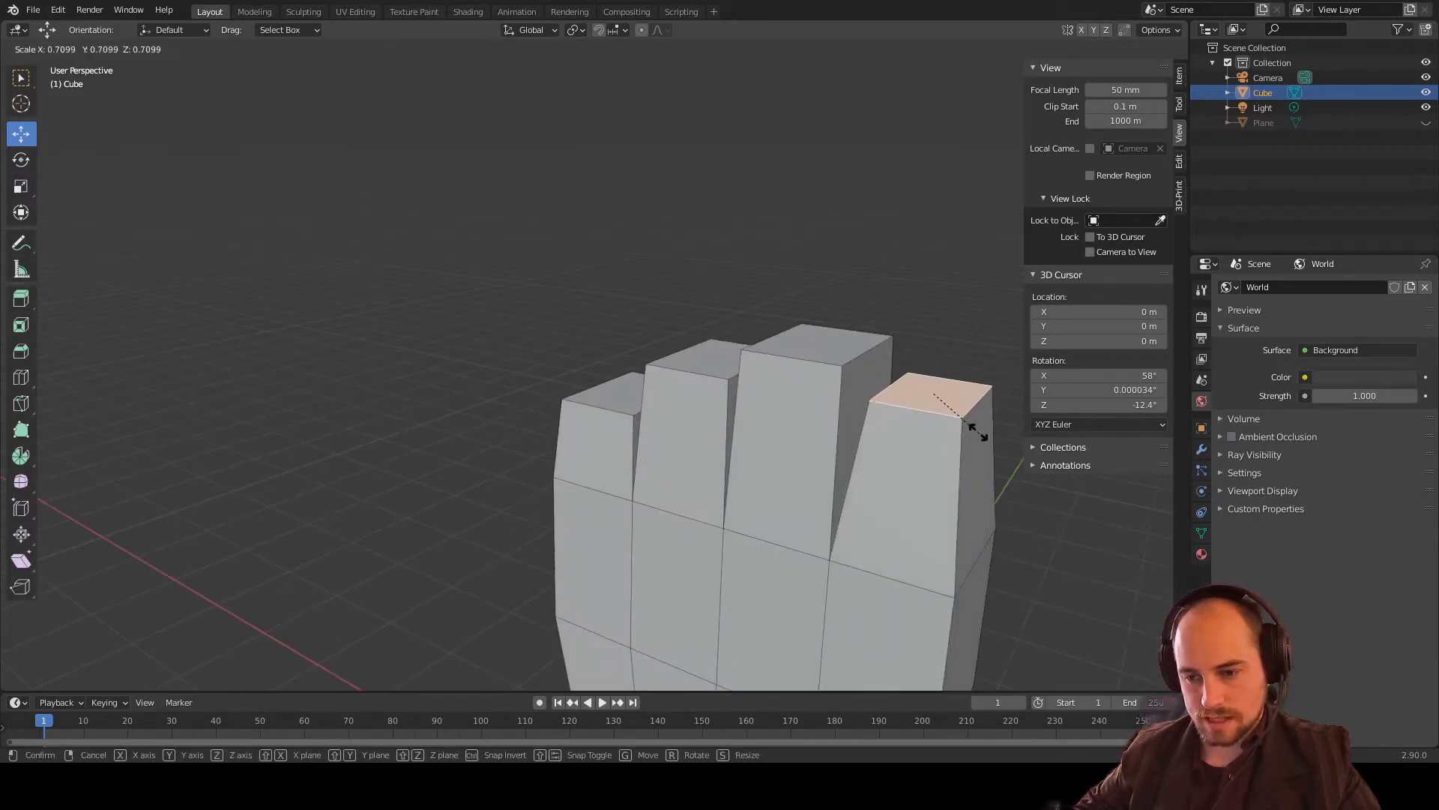
pyautogui.click(988, 438)
# Step: Scale the fourth finger's top face up slightly so that column tapers less
pyautogui.scroll(-2, 986, 438)
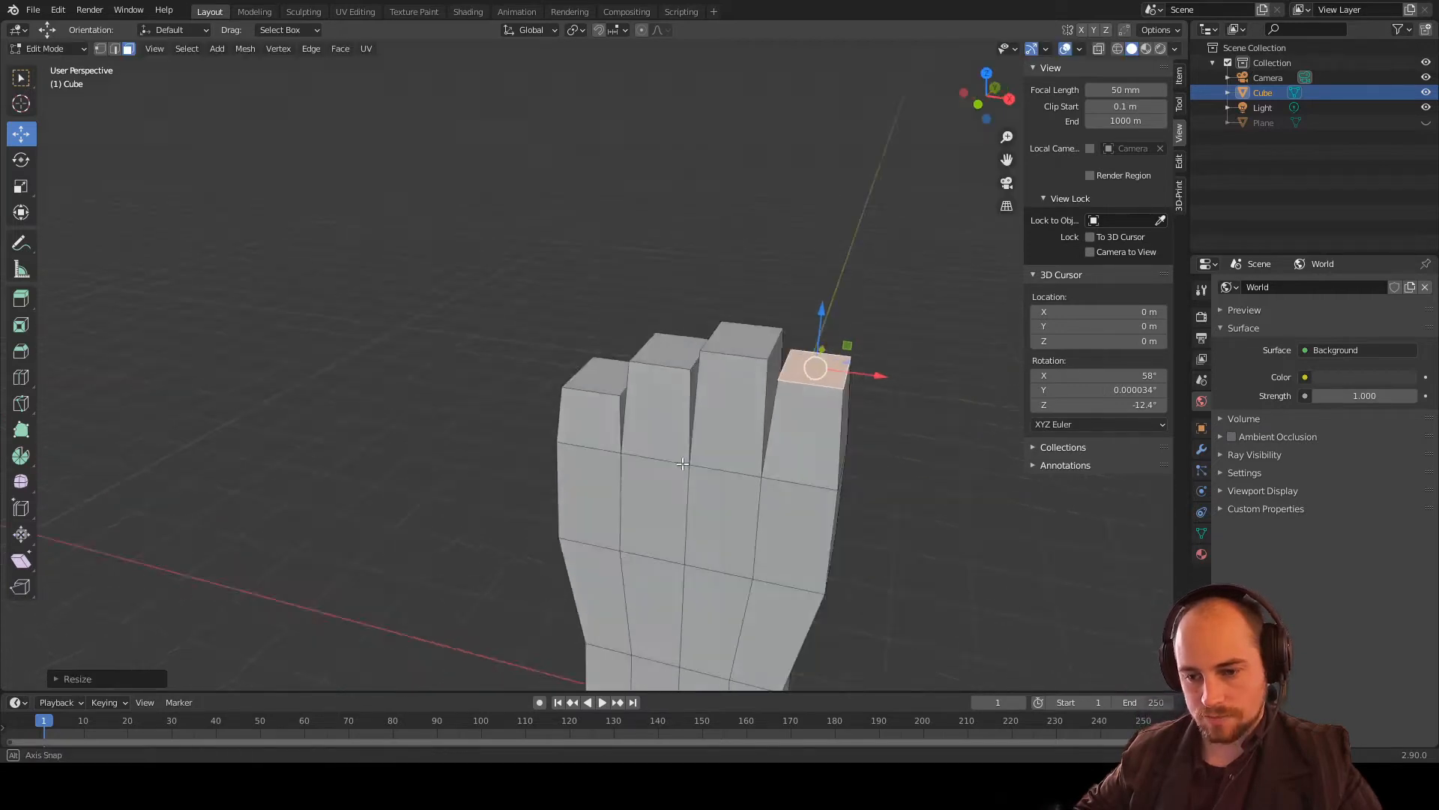
pyautogui.moveTo(730, 454); pyautogui.dragTo(942, 359, button='middle')
pyautogui.press('s')
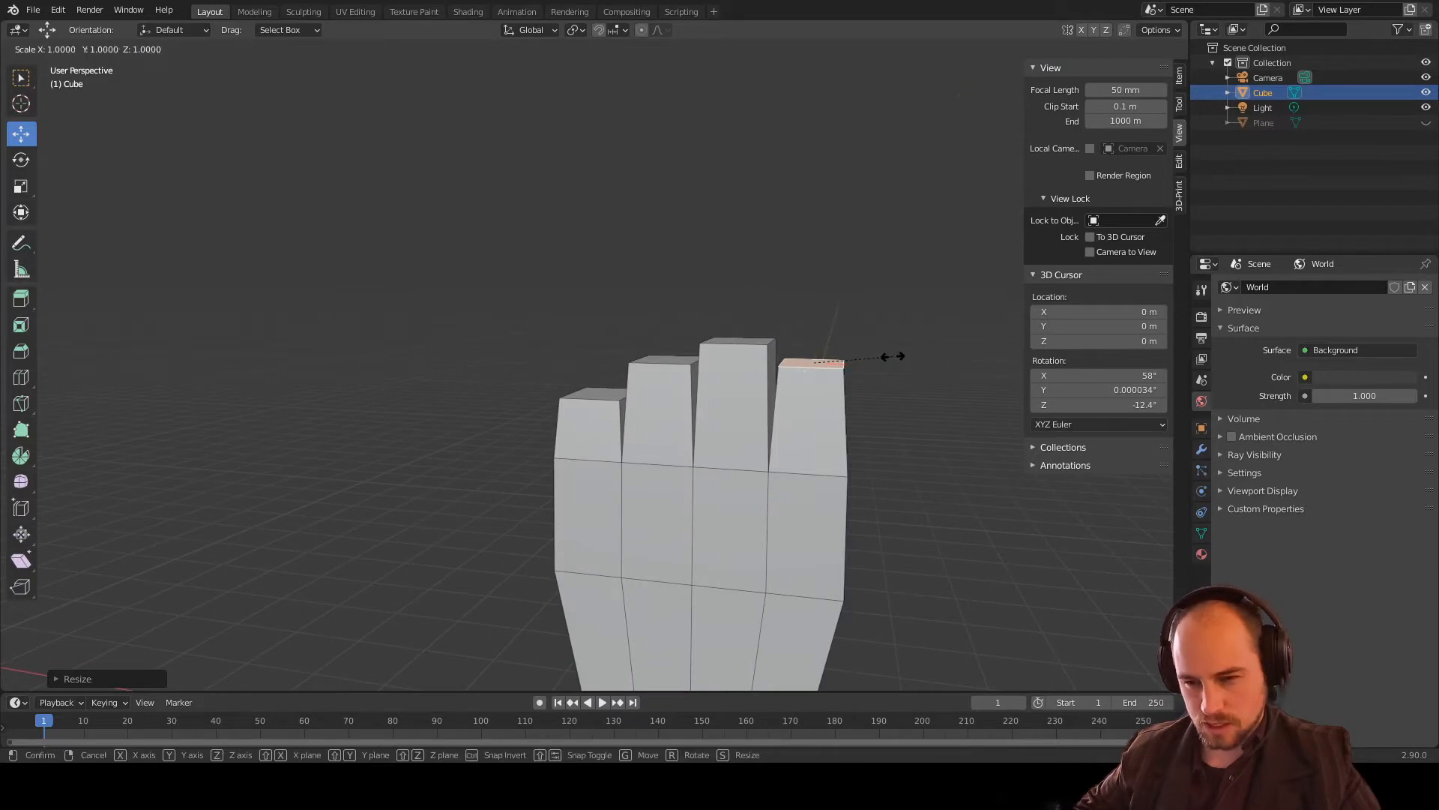
pyautogui.click(902, 355)
# Step: Select the top faces of all four fingers and extrude them upward together by about 0.8 m
pyautogui.scroll(-1, 975, 390)
pyautogui.scroll(3, 769, 376)
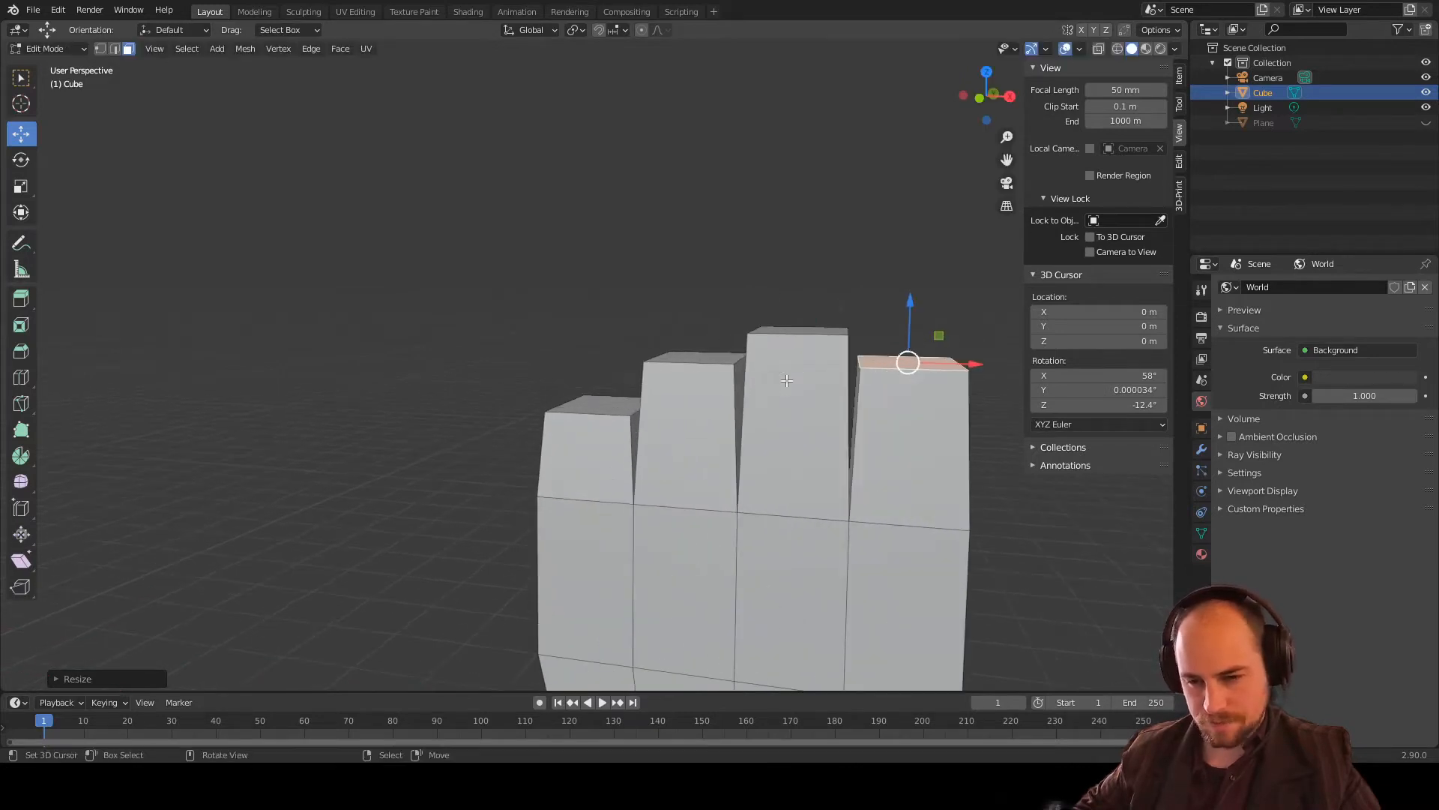
pyautogui.keyDown('shift'); pyautogui.moveTo(582, 448); pyautogui.dragTo(587, 481, button='middle'); pyautogui.keyUp('shift')
pyautogui.click(617, 432)
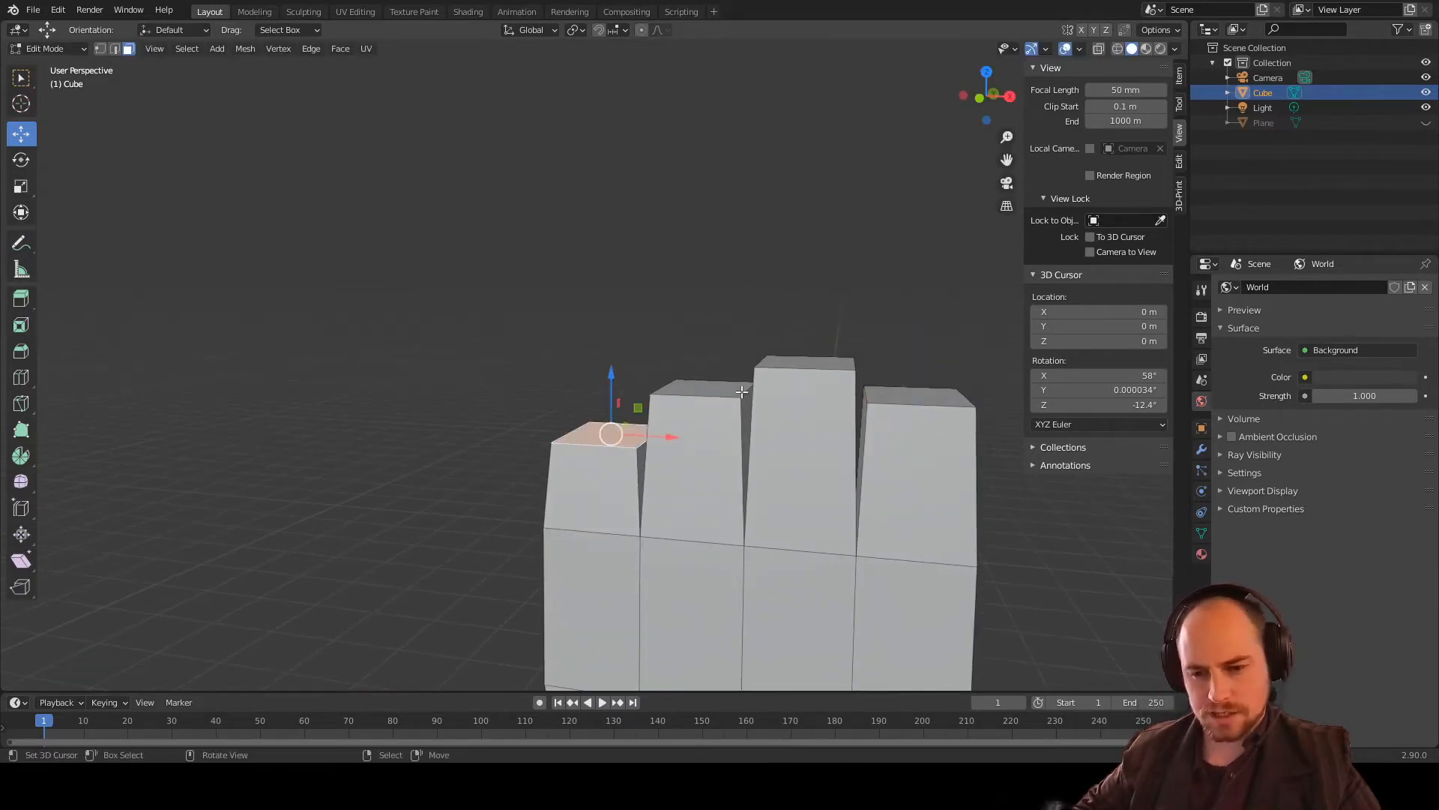
pyautogui.keyDown('shift'); pyautogui.click(697, 388); pyautogui.keyUp('shift')
pyautogui.keyDown('shift'); pyautogui.click(804, 363); pyautogui.keyUp('shift')
pyautogui.keyDown('shift'); pyautogui.click(908, 398); pyautogui.keyUp('shift')
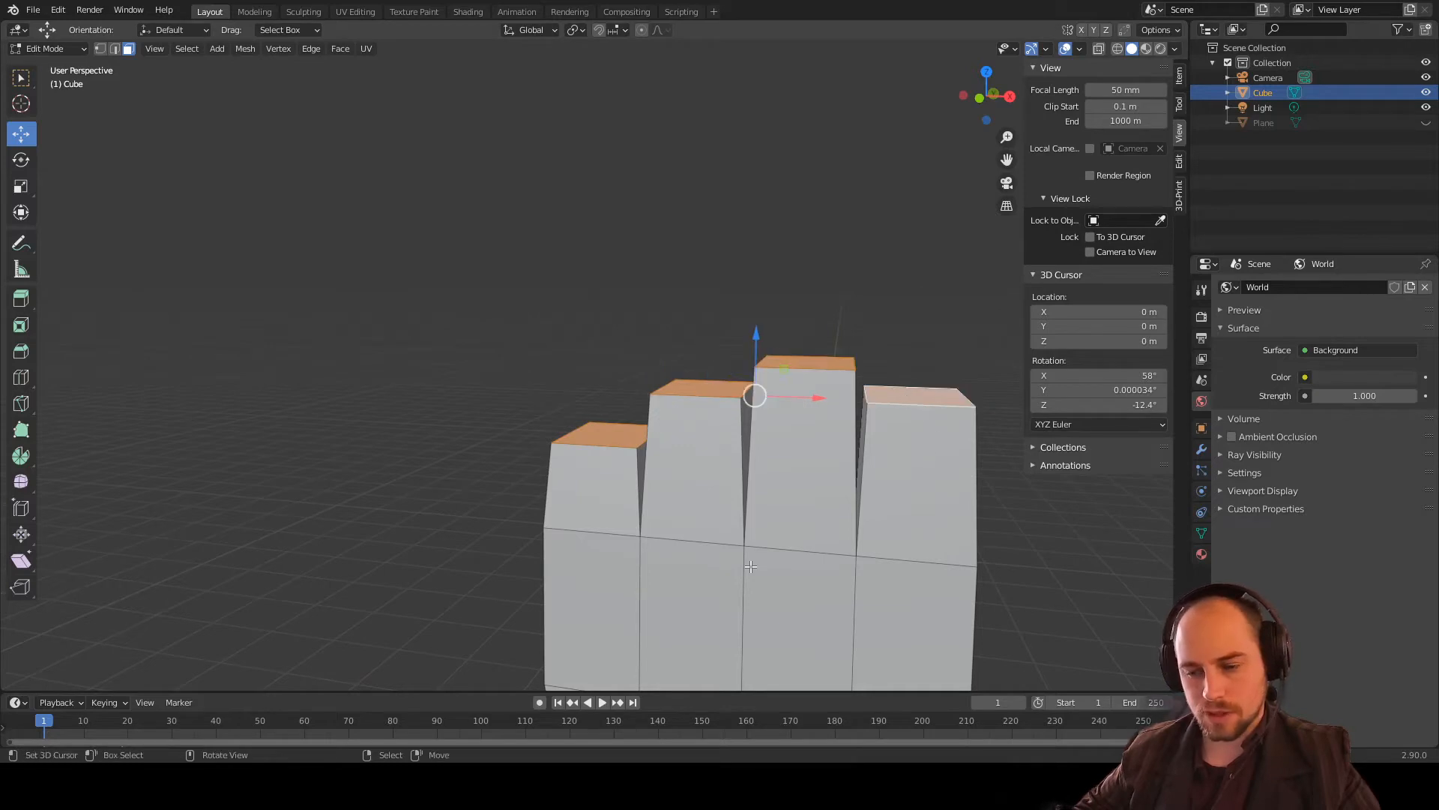
pyautogui.moveTo(739, 521); pyautogui.dragTo(857, 549, button='middle')
pyautogui.moveTo(1066, 531); pyautogui.dragTo(983, 505, button='middle')
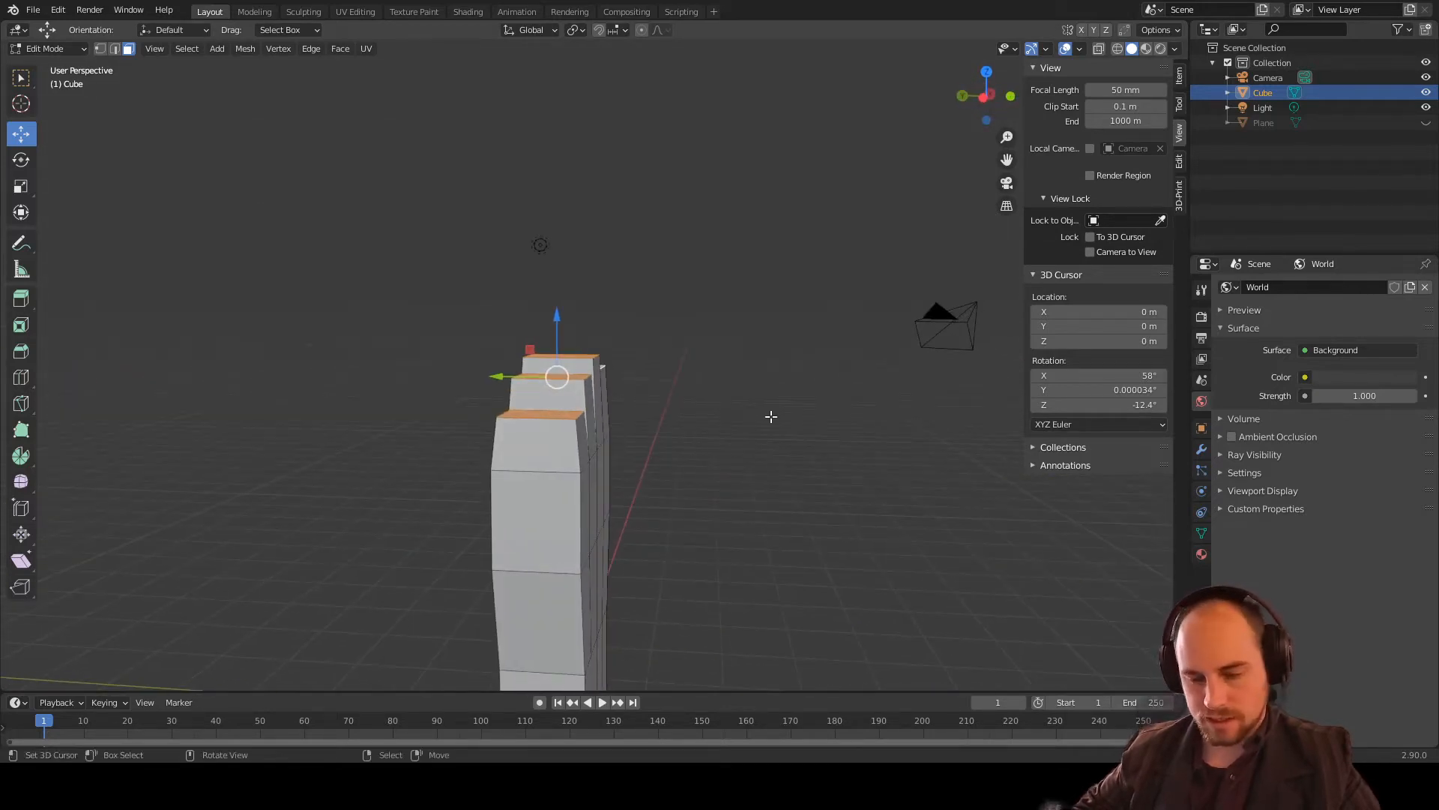
pyautogui.press('e')
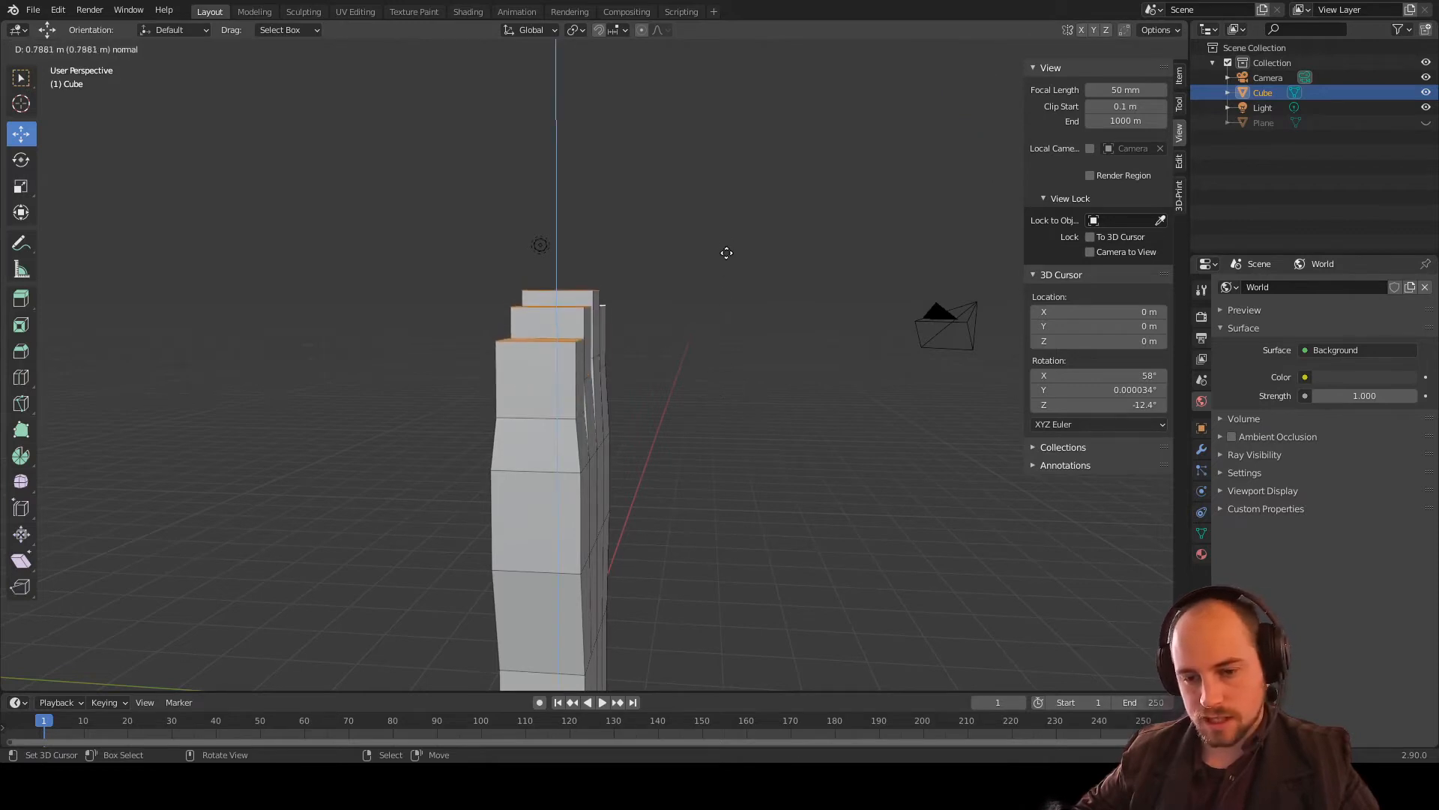
pyautogui.click(729, 245)
pyautogui.scroll(3, 769, 321)
pyautogui.moveTo(768, 323); pyautogui.dragTo(684, 374, button='middle')
pyautogui.moveTo(782, 371); pyautogui.dragTo(986, 401, button='middle')
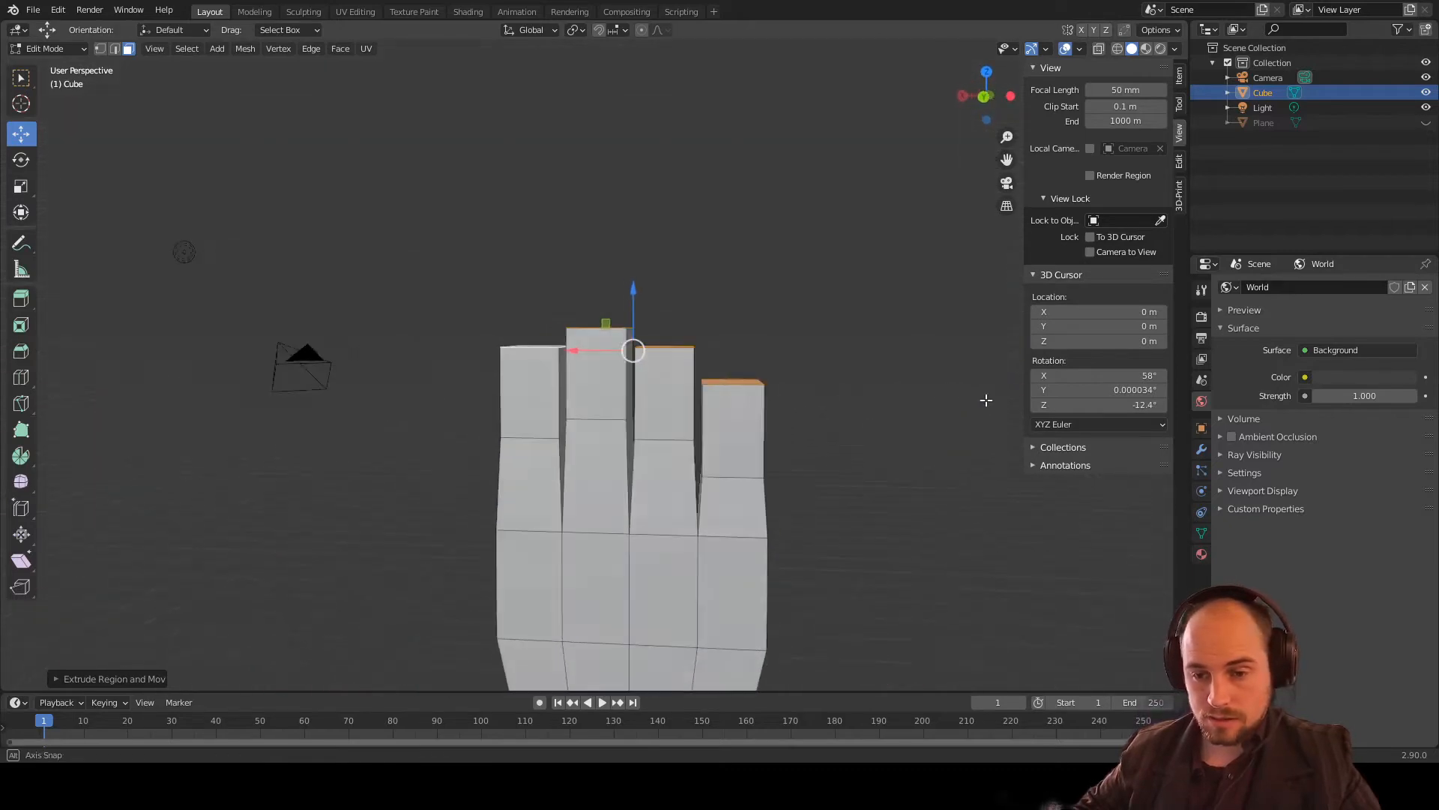